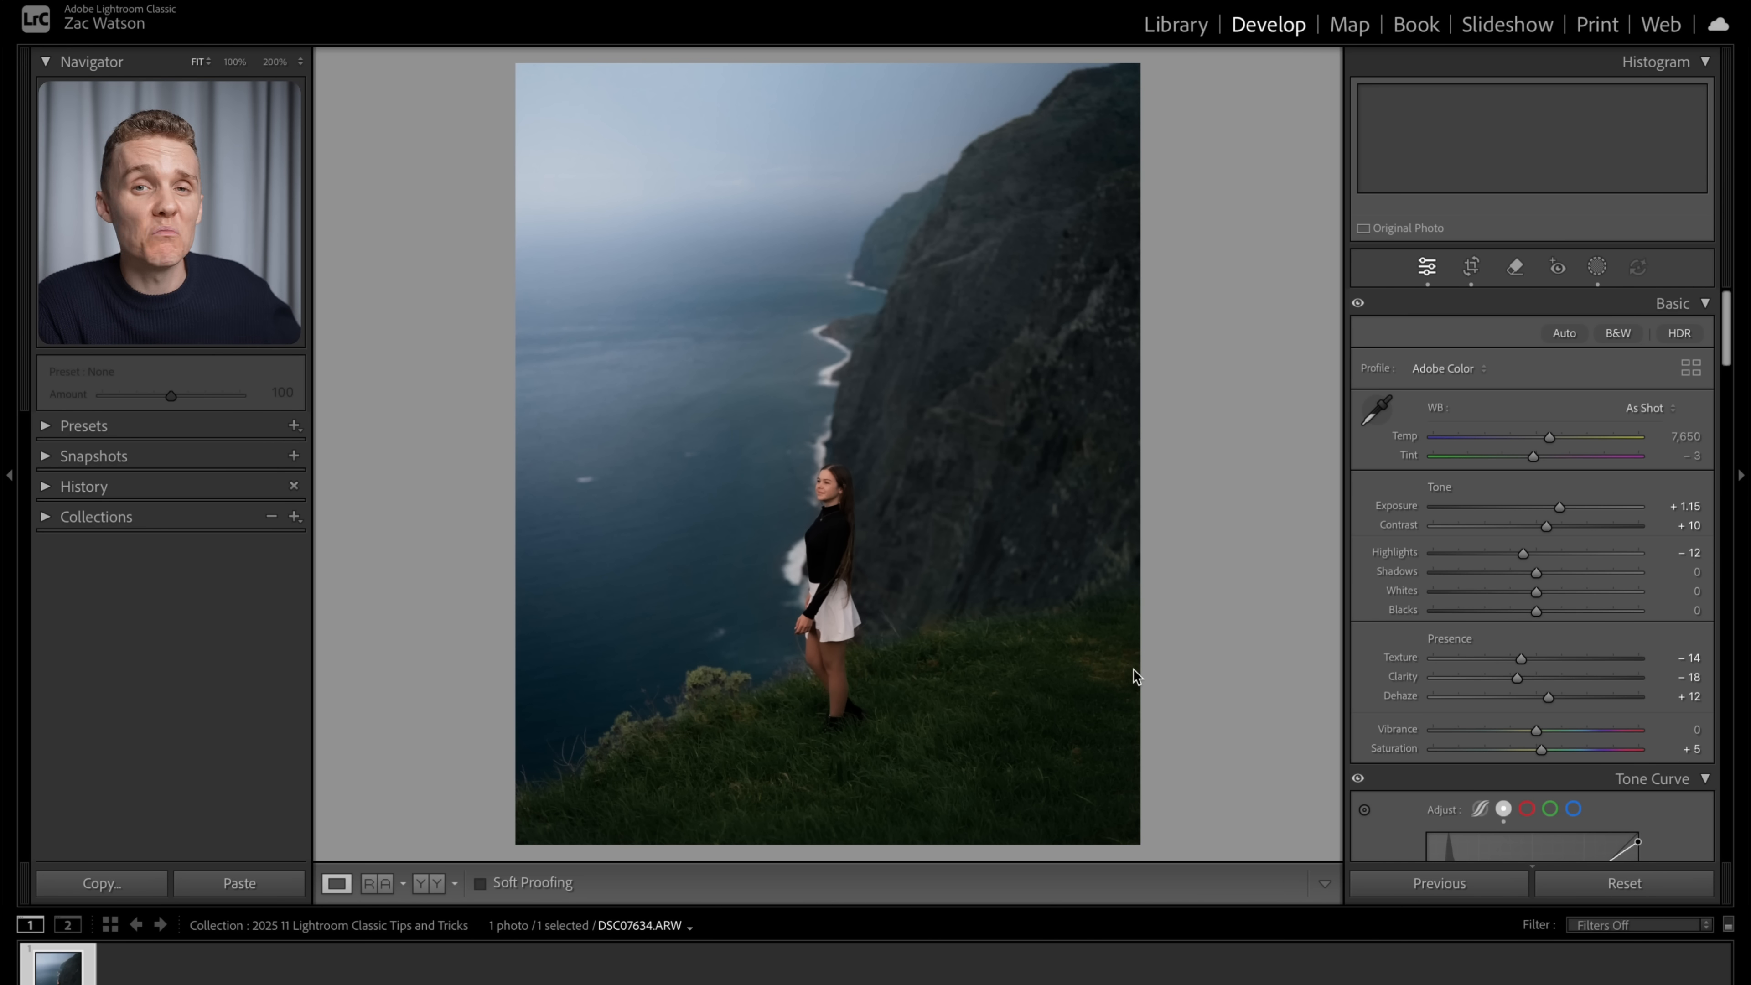
Create a radial gradient mask over the dark water beside the woman, then rotate, resize and reposition its ellipse.
scroll(1420, 730, "down", 10)
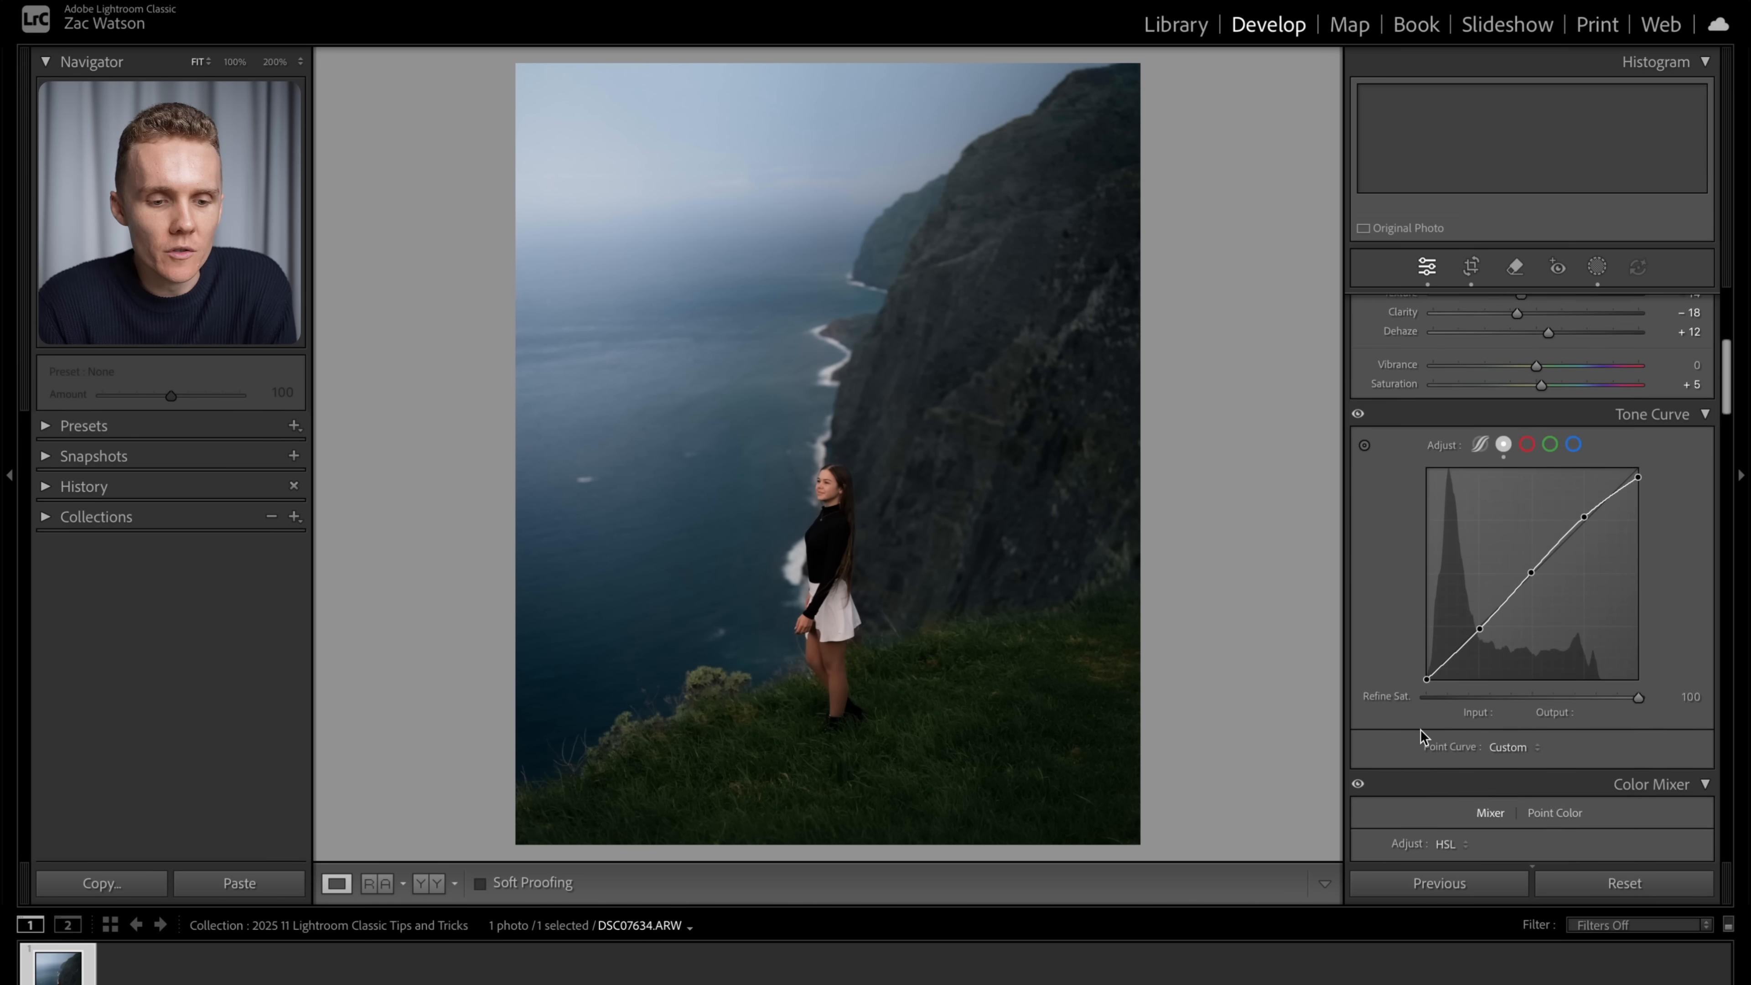
scroll(1420, 729, "down", 1)
scroll(1531, 636, "up", 8)
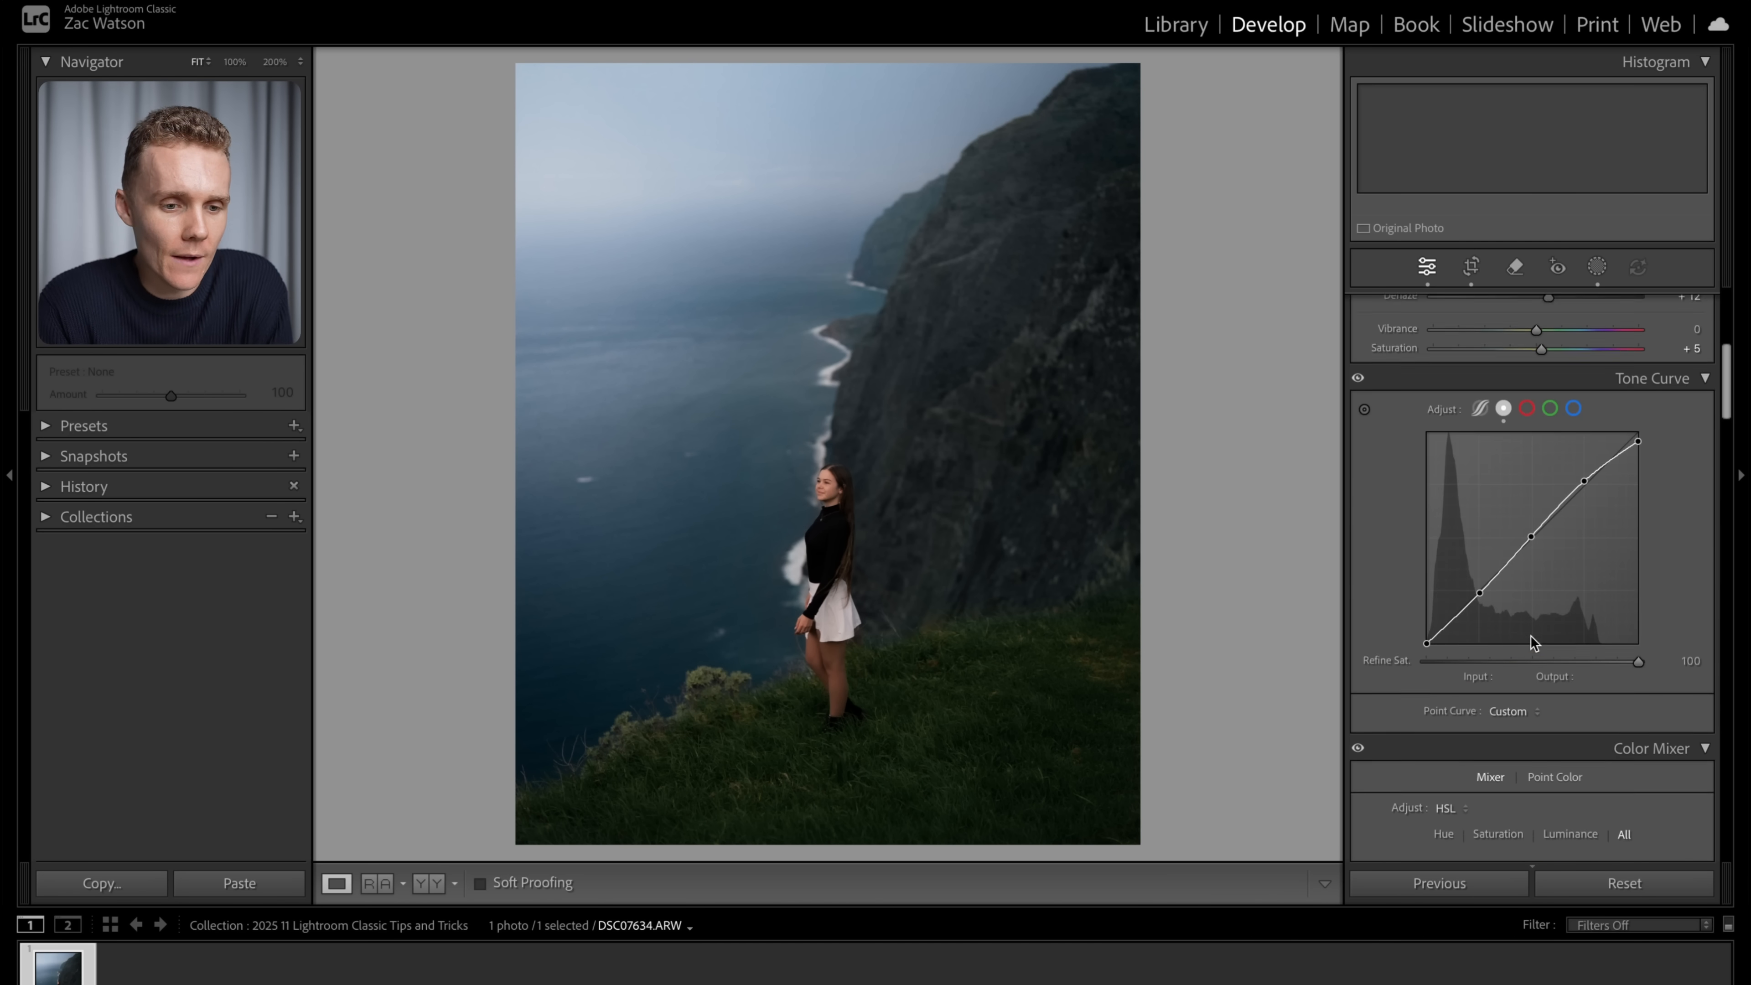
left_click(1597, 268)
left_click(1408, 331)
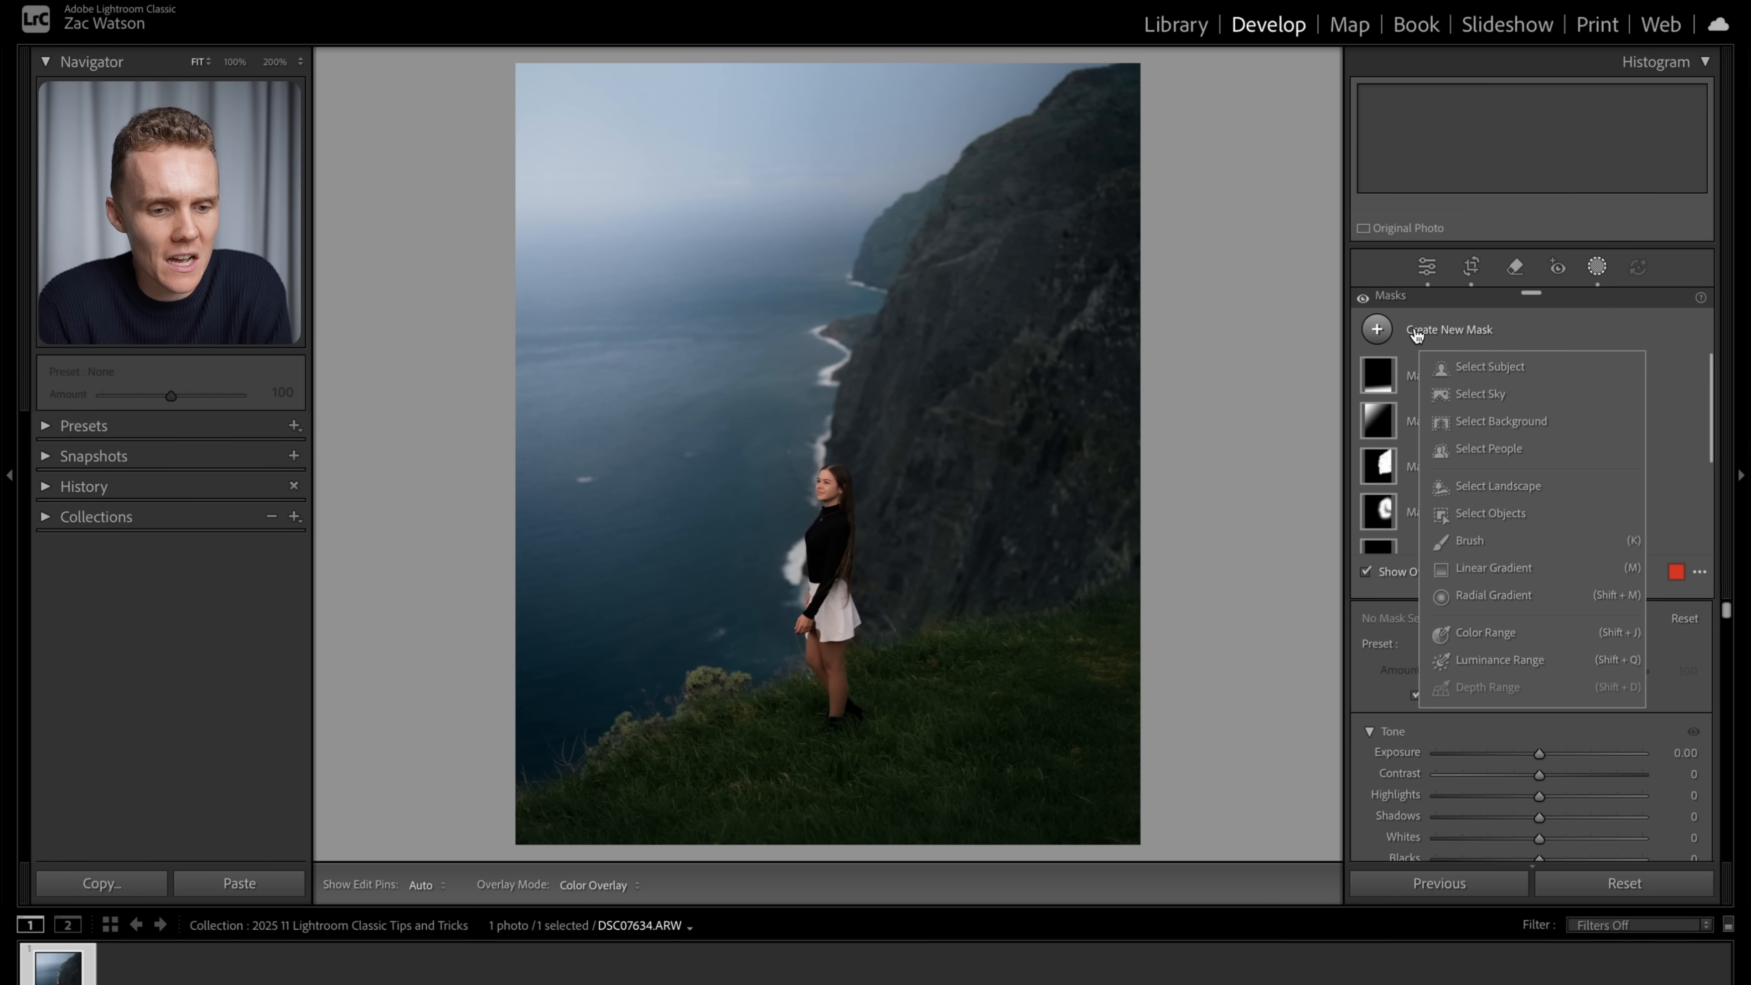
left_click(1482, 596)
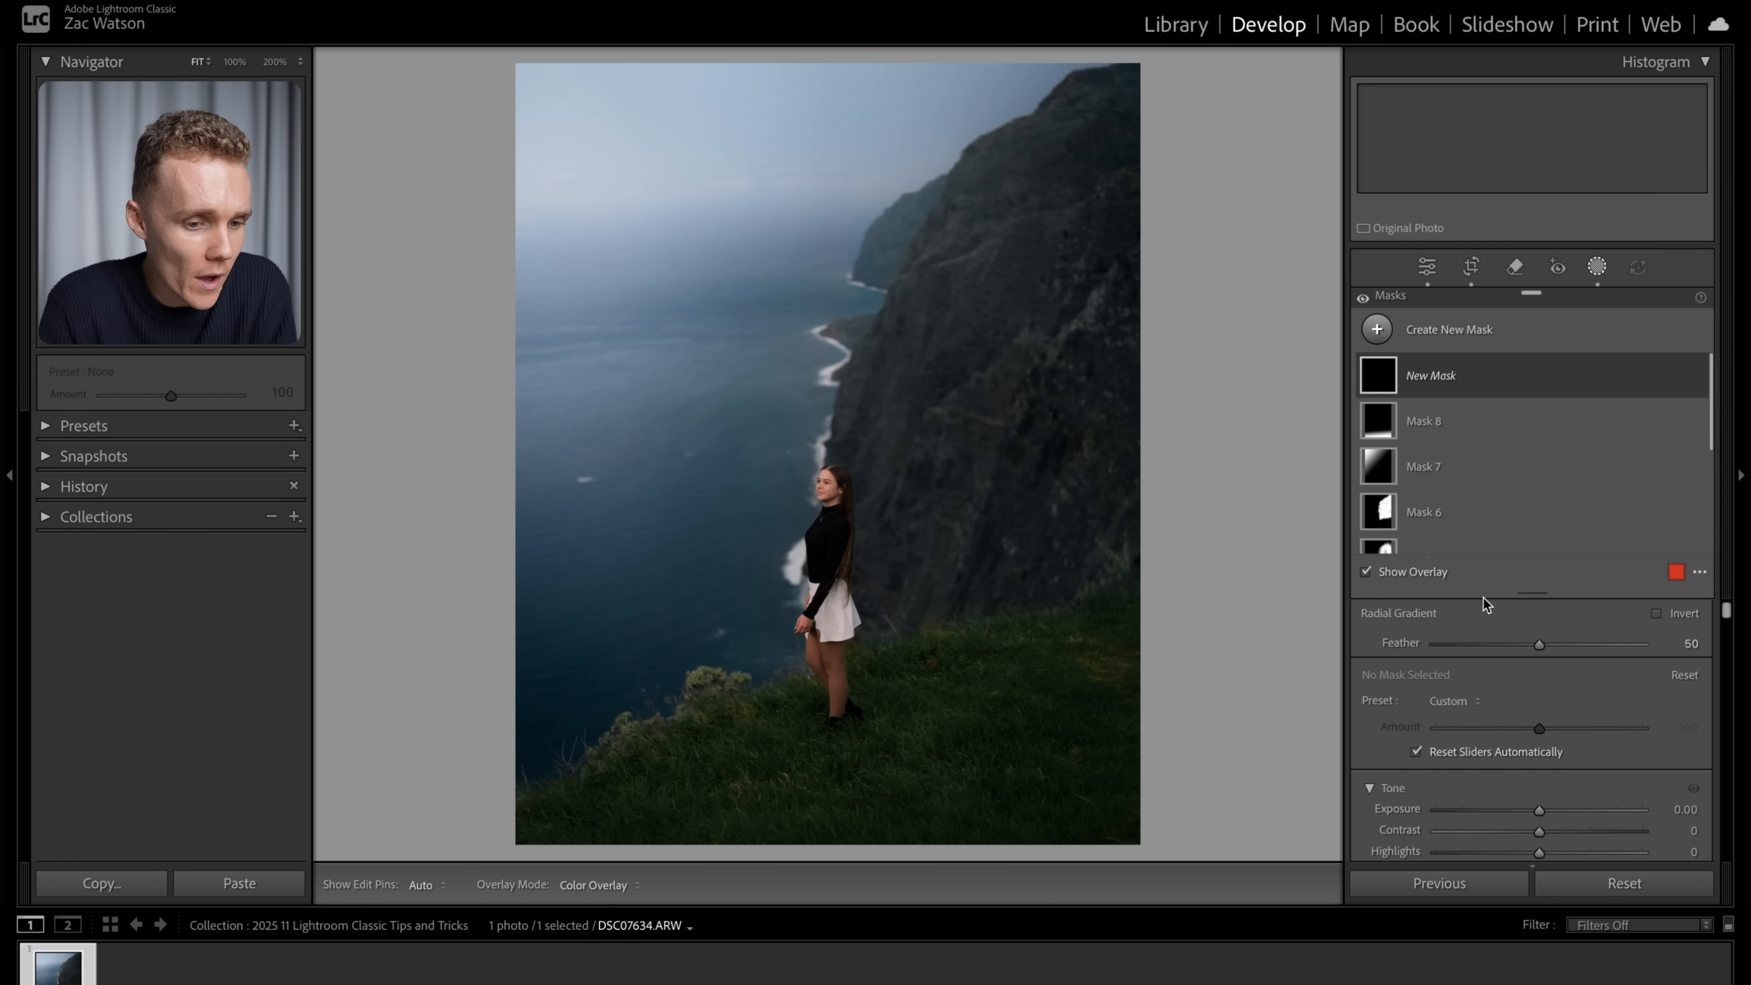
left_click_drag(449, 560, 764, 762)
left_click_drag(503, 592, 526, 659)
left_click_drag(801, 626, 800, 579)
left_click_drag(577, 607, 576, 623)
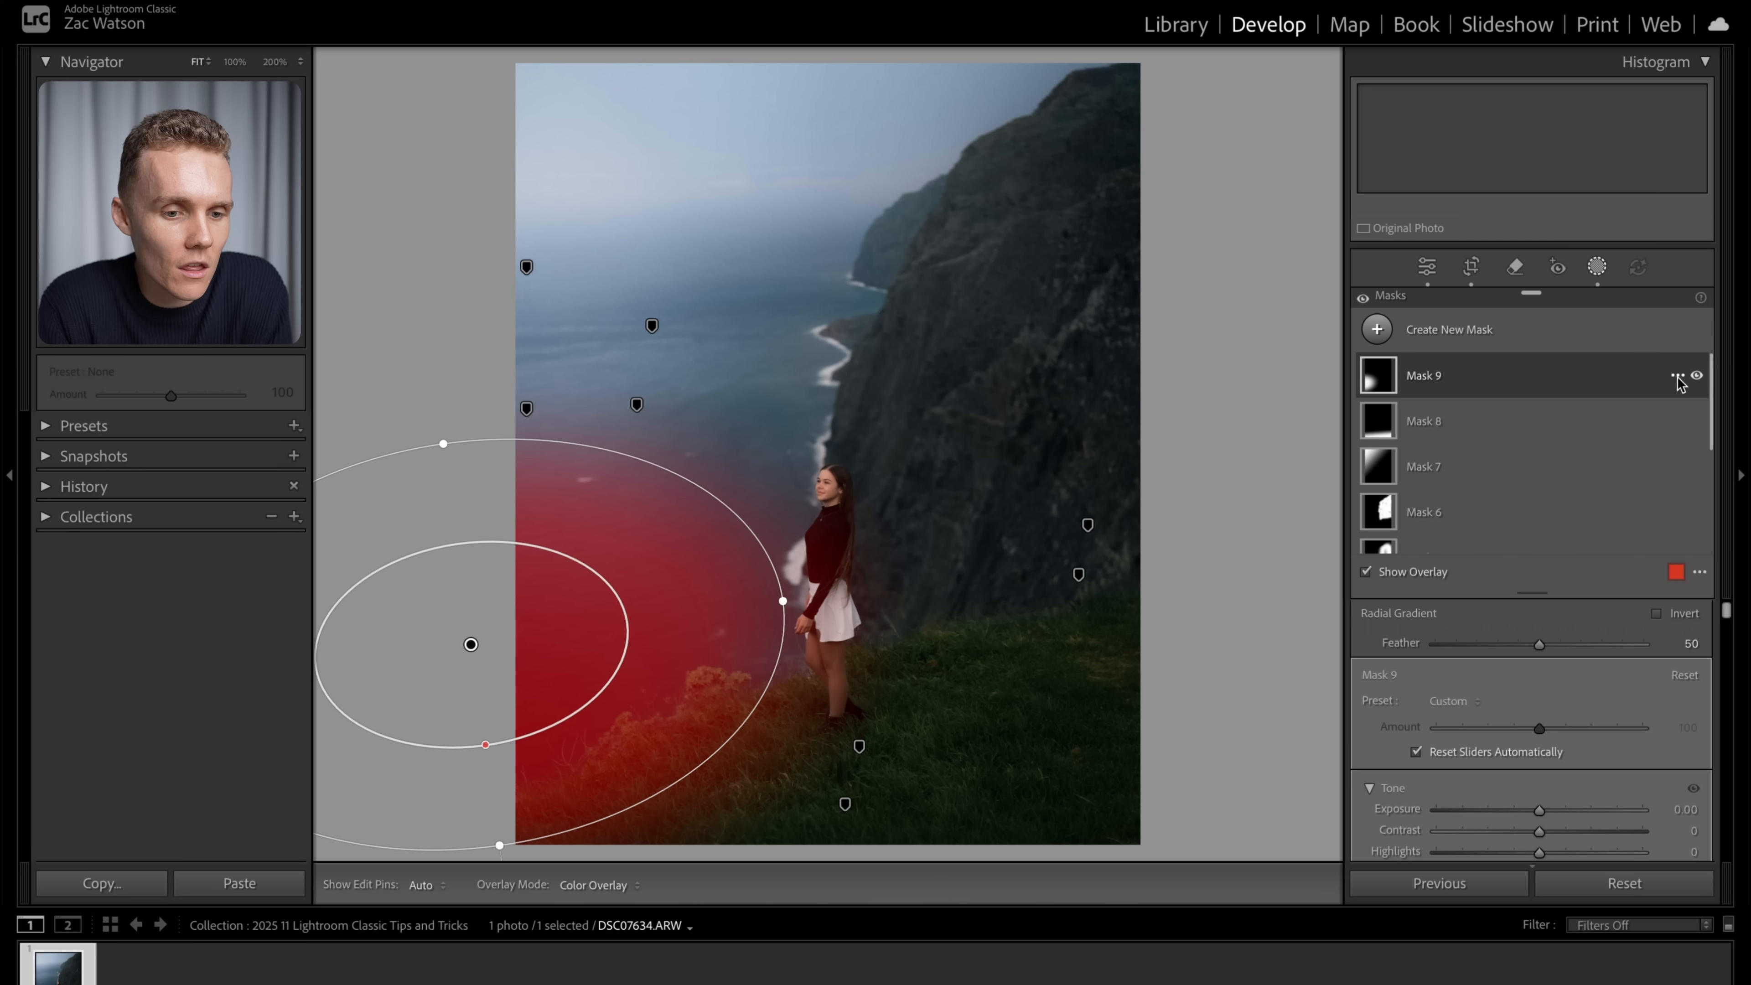
Intersect the radial gradient mask with a Color Range sampled from the dark blue water.
left_click(1677, 378)
mouse_move(1643, 481)
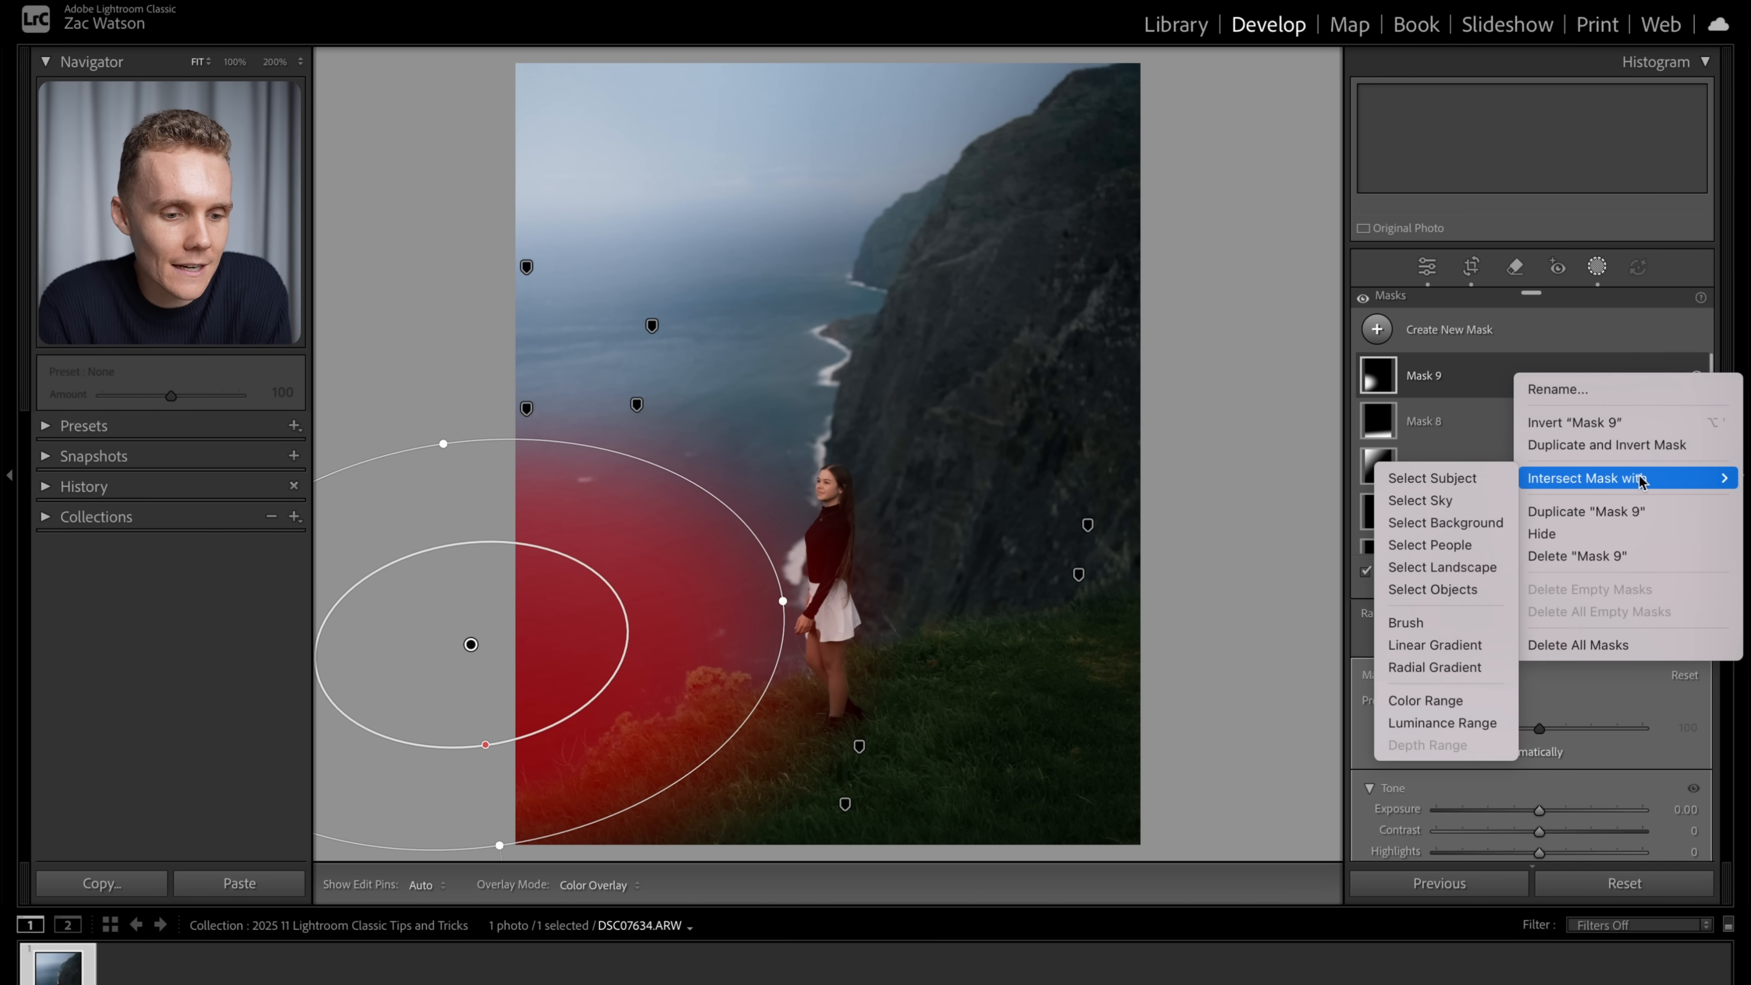
left_click(1446, 703)
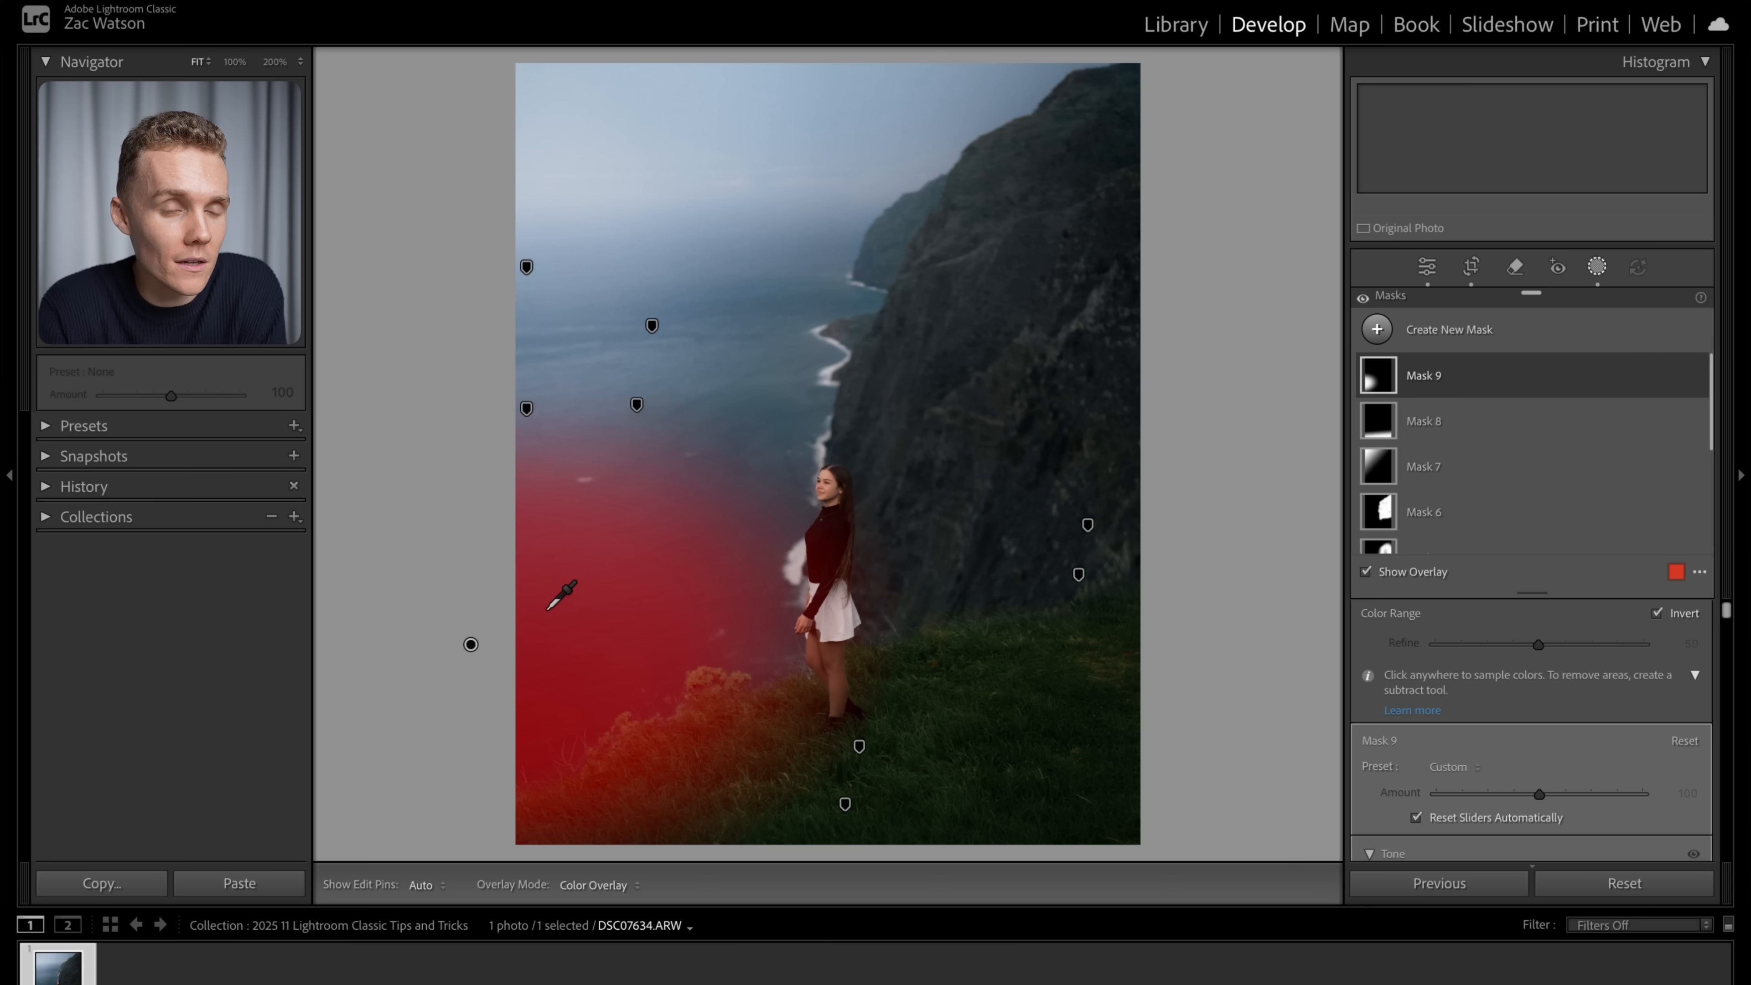
left_click_drag(545, 610, 565, 619)
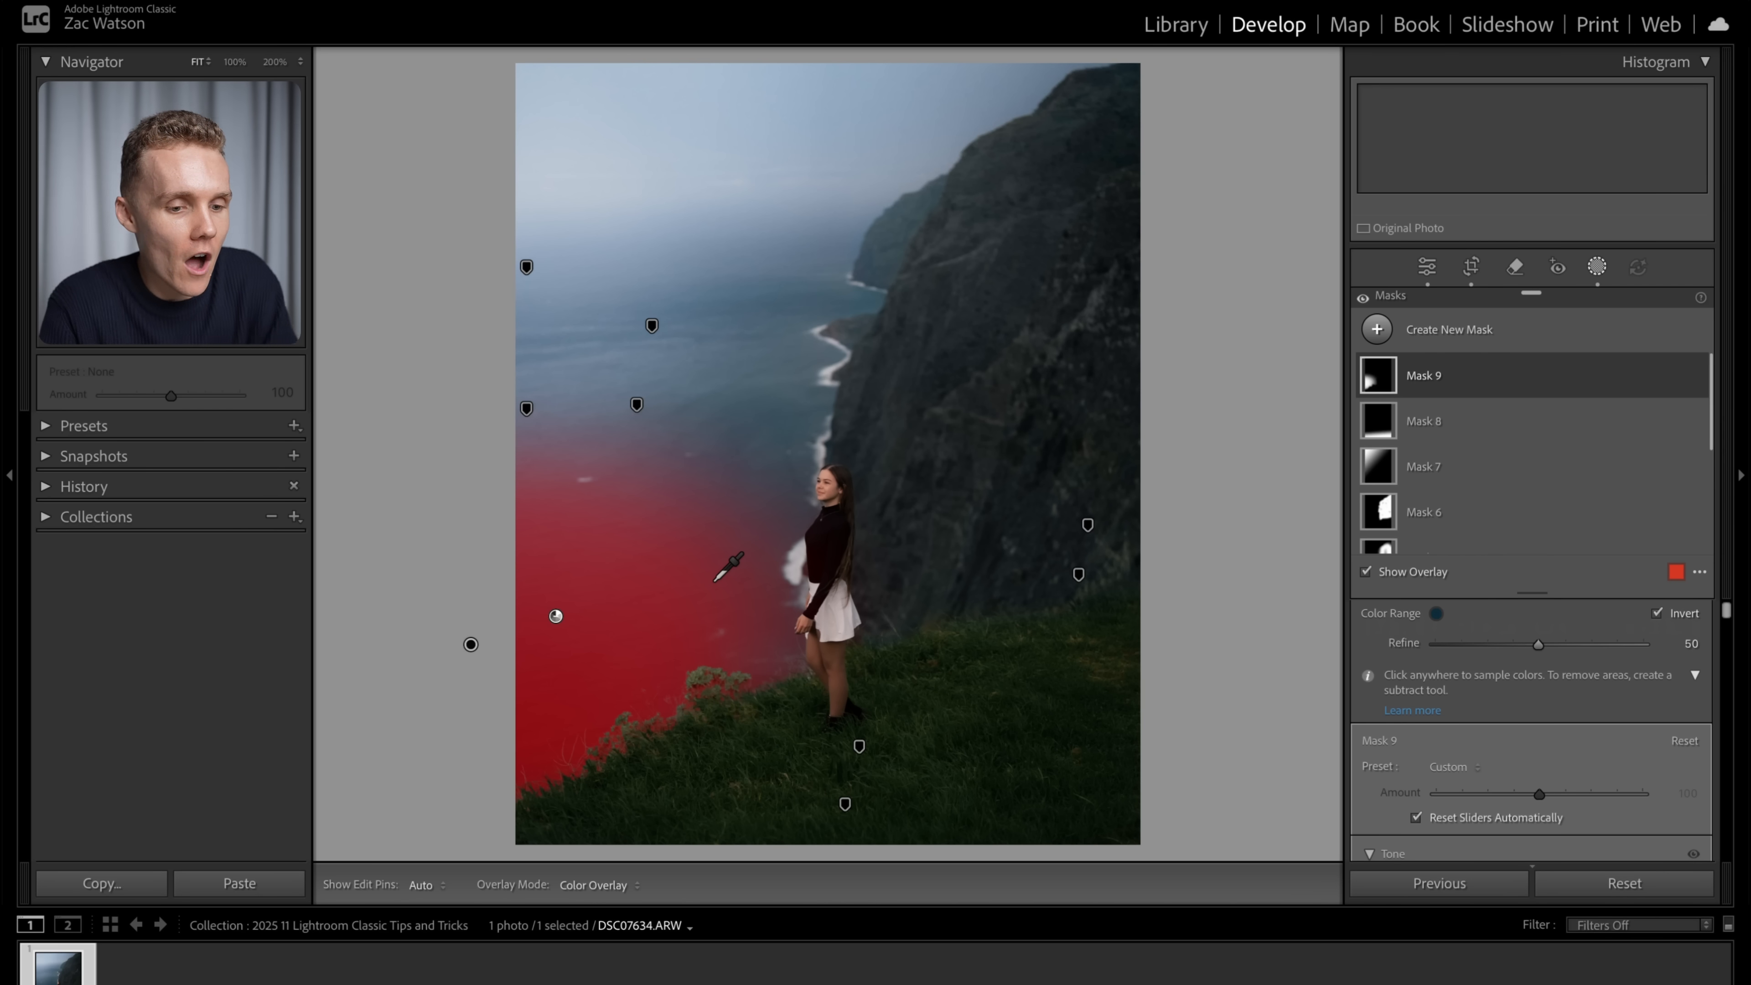
Hide the mask overlay and slightly raise the exposure of the masked water.
scroll(1431, 735, "down", 5)
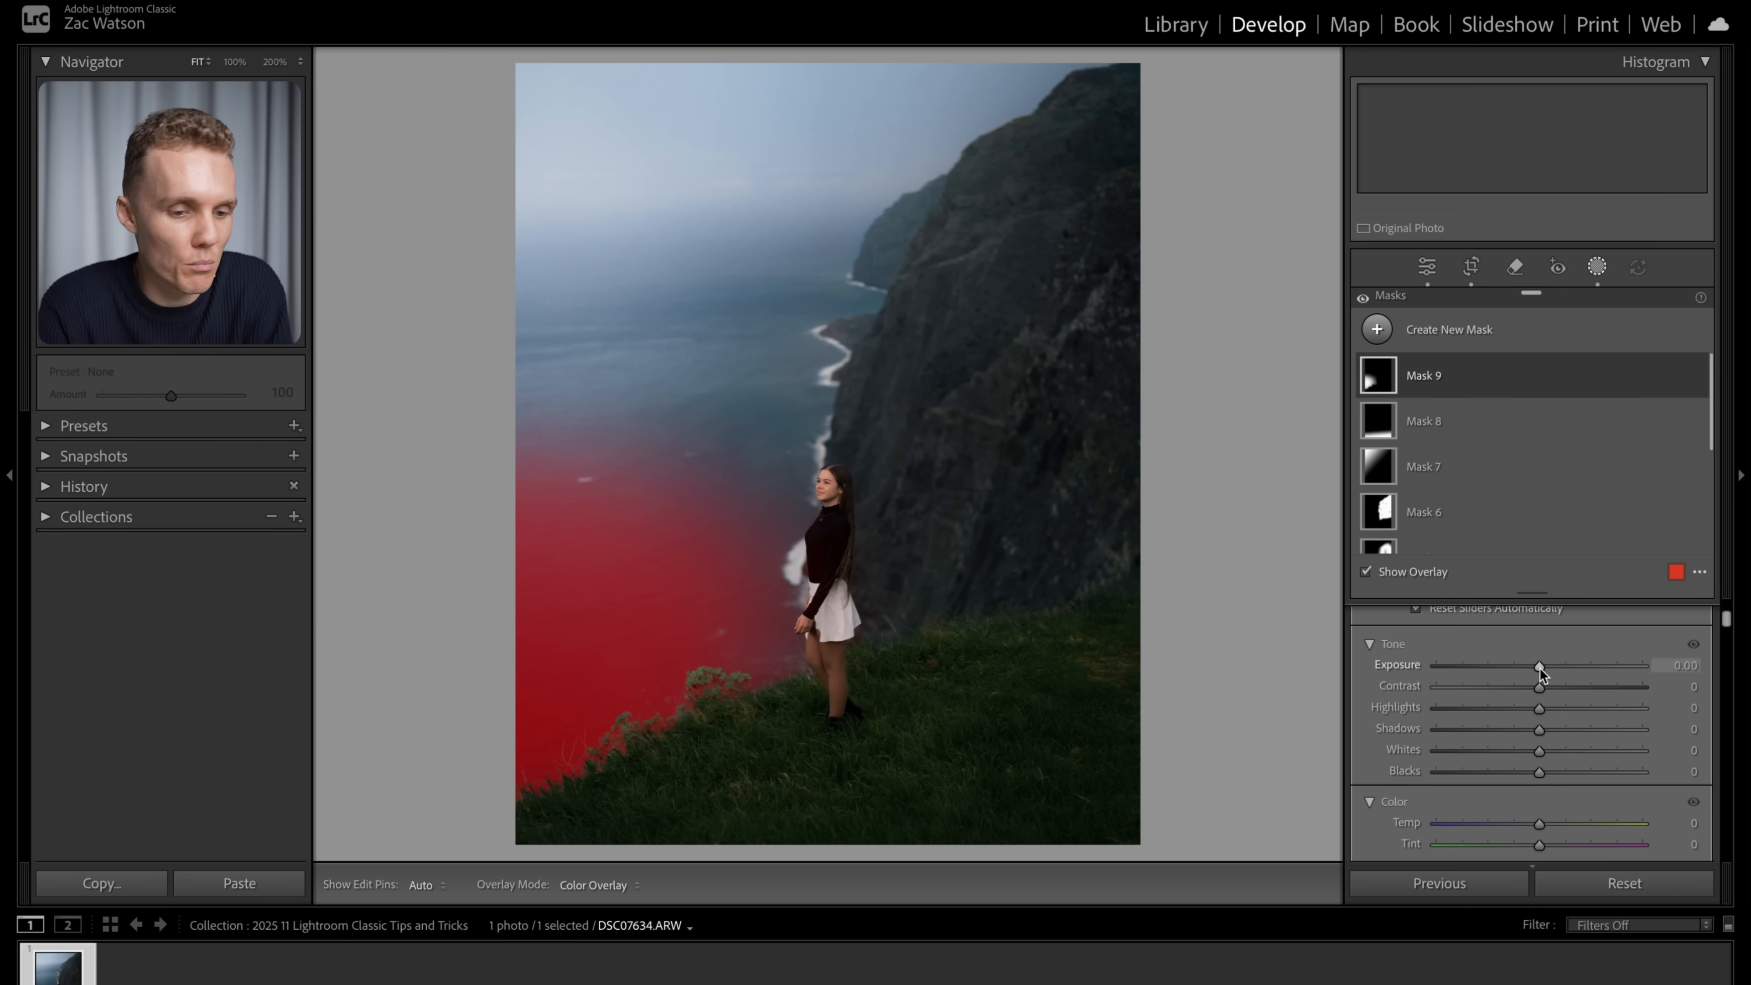
key("o")
left_click_drag(1539, 668, 1549, 666)
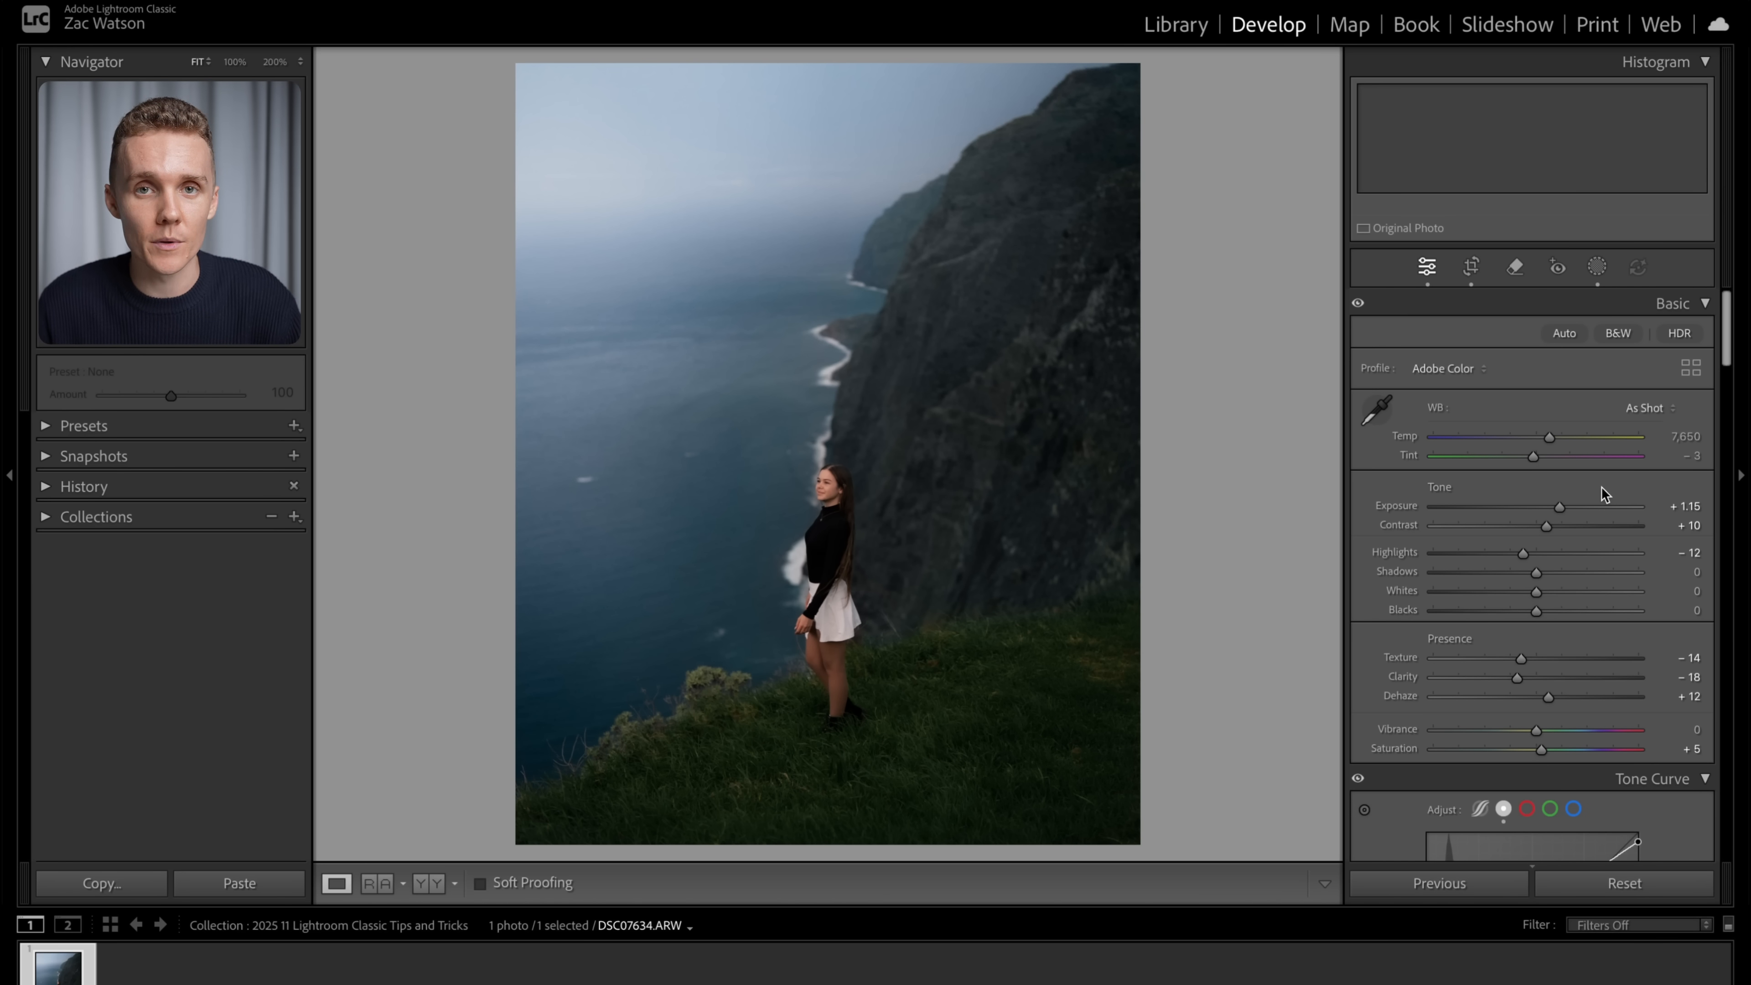
In Calibration, set the Shadows tint to -6, the Red Primary hue to -2 and its saturation to +5.
scroll(1600, 487, "down", 15)
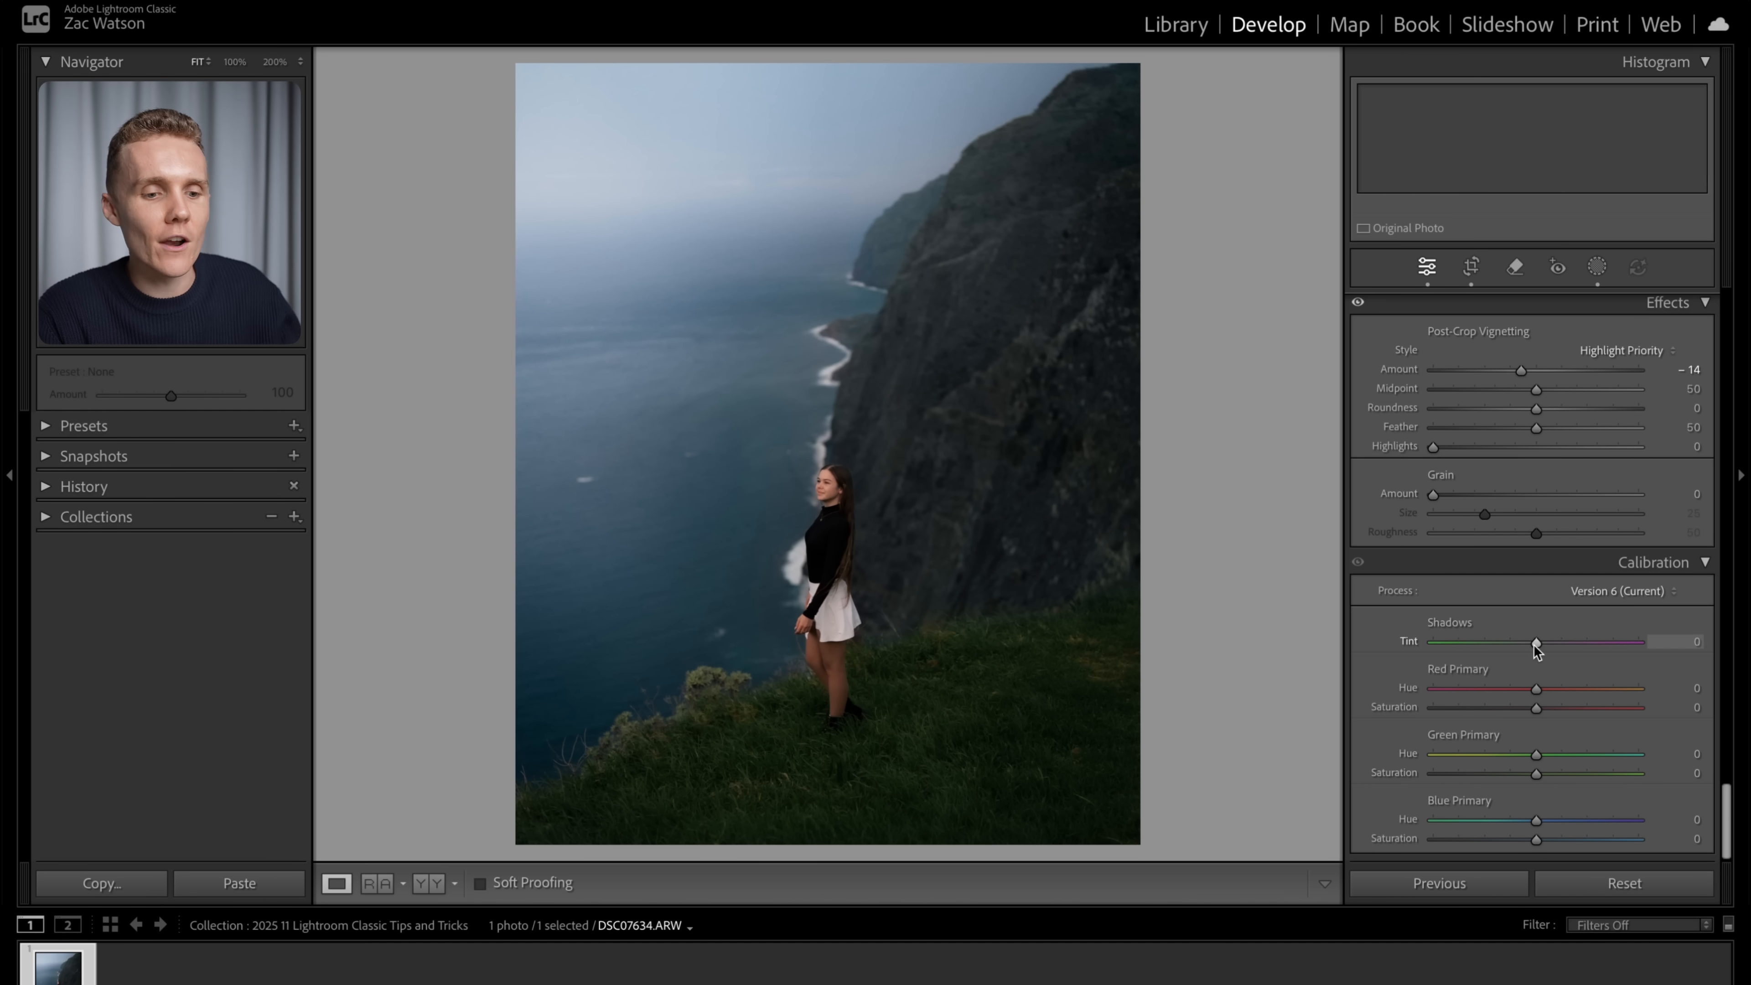
mouse_move(1534, 645)
left_mouse_down()
mouse_move(1460, 645)
mouse_move(1596, 651)
mouse_move(1530, 658)
left_mouse_up()
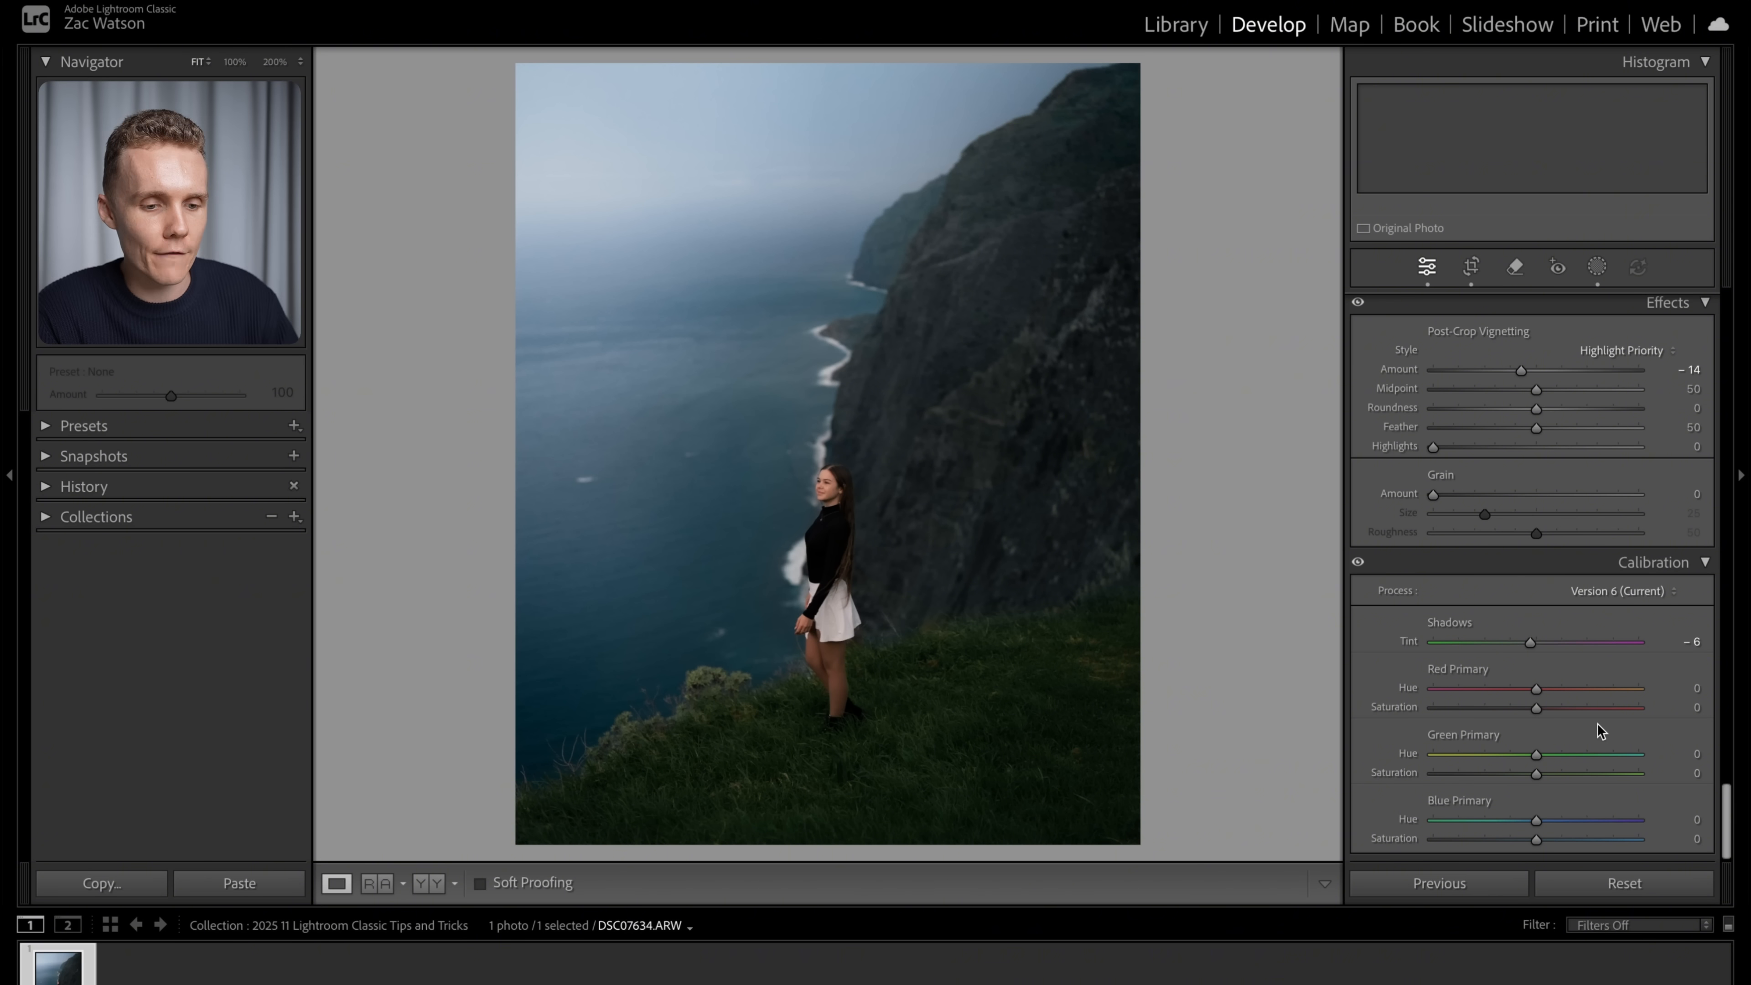
mouse_move(1536, 689)
left_mouse_down()
mouse_move(1416, 705)
mouse_move(1732, 692)
mouse_move(1578, 687)
mouse_move(1536, 704)
left_mouse_up()
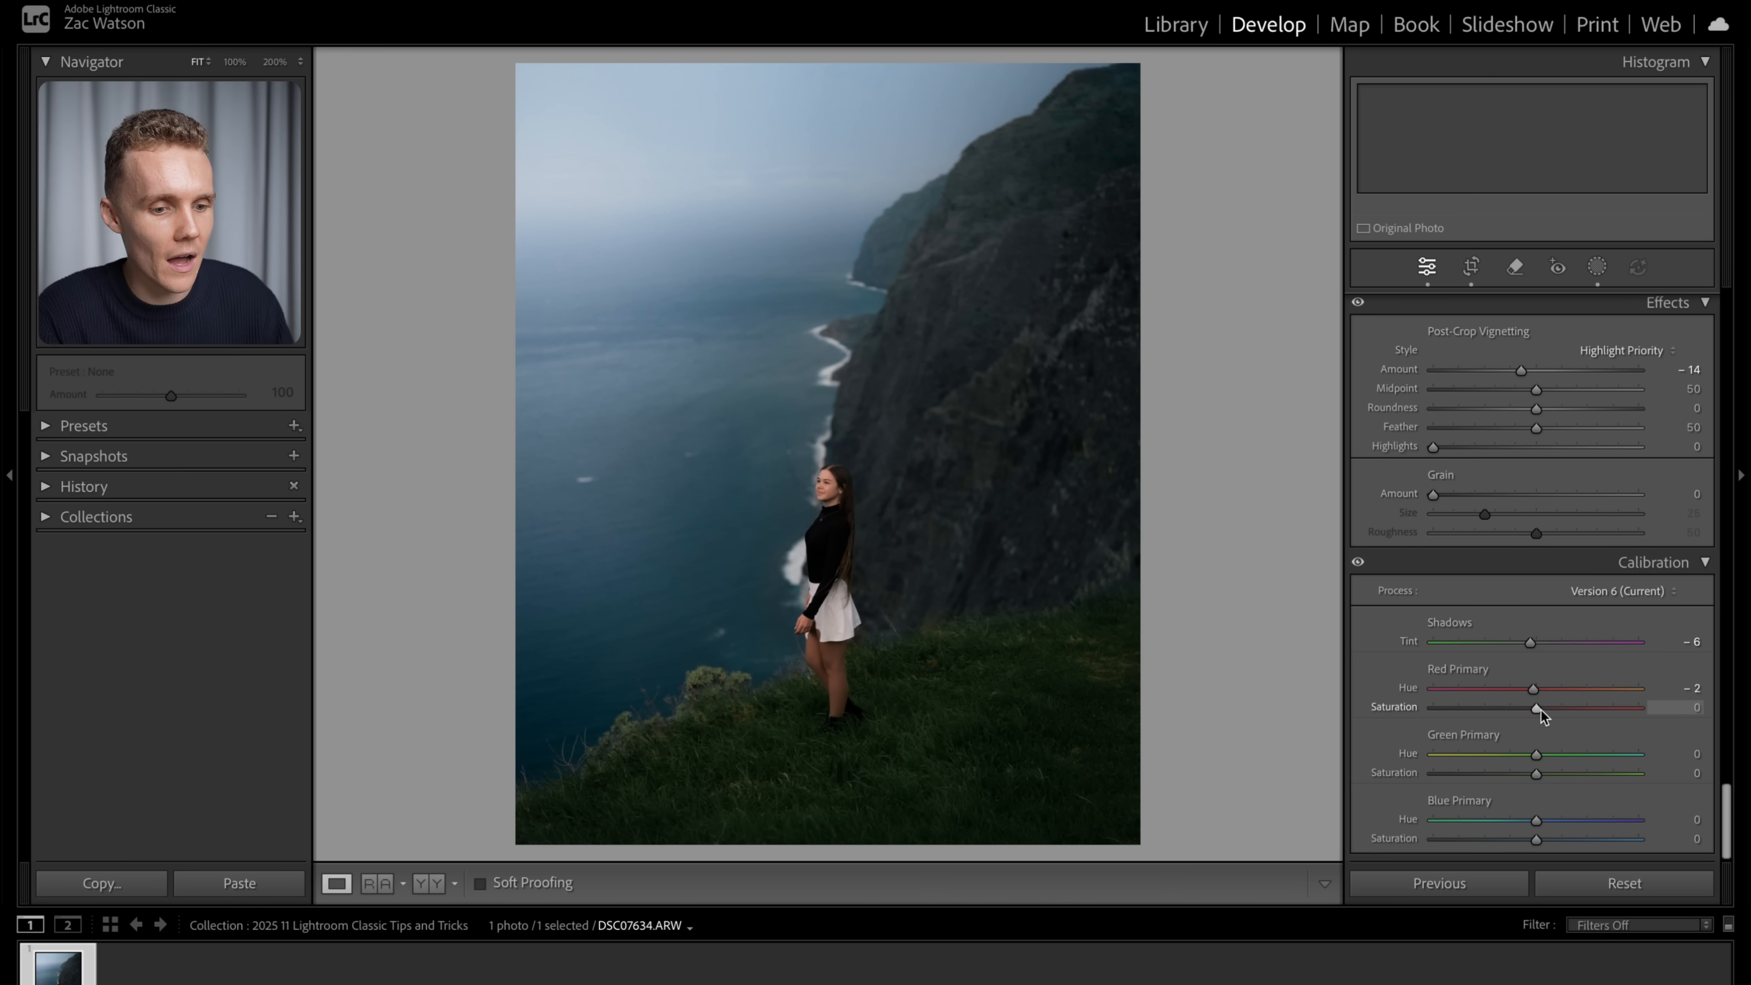
mouse_move(1538, 709)
left_mouse_down()
mouse_move(1411, 740)
mouse_move(1660, 710)
mouse_move(1545, 721)
left_mouse_up()
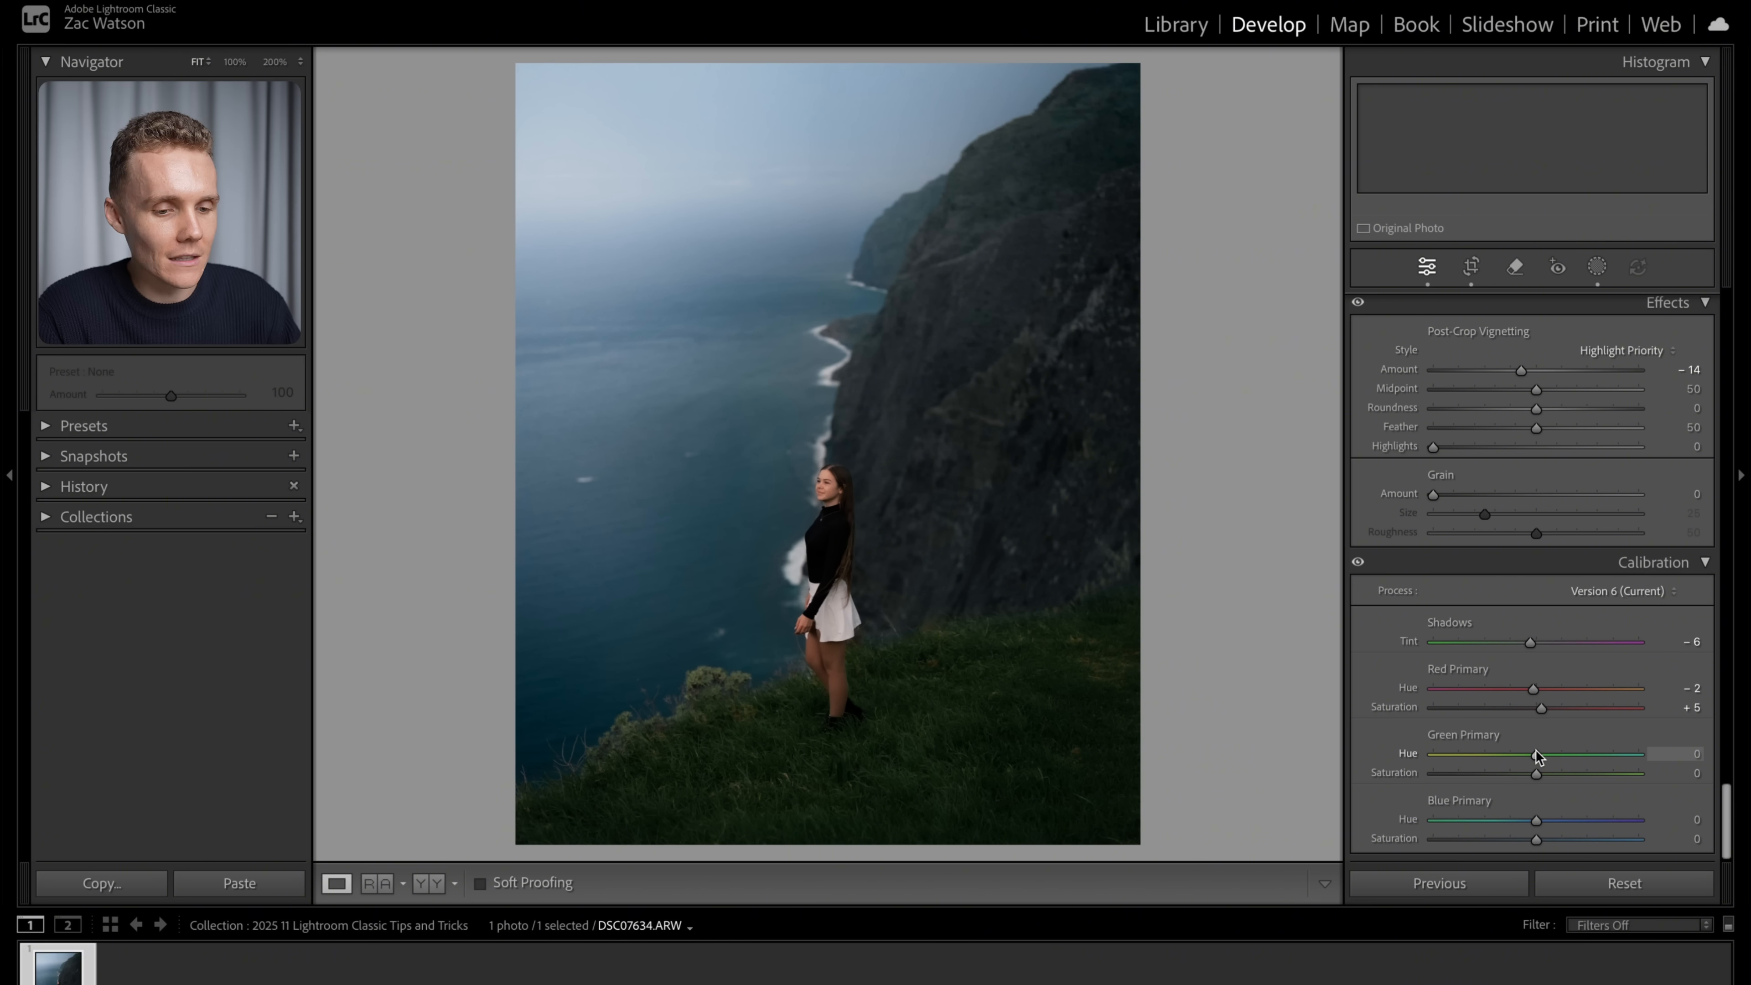
Set the Green Primary hue to +3 and saturation to +12, and the Blue Primary hue to -4 and saturation to -3.
left_click_drag(1536, 754, 1549, 792)
mouse_move(1538, 825)
left_mouse_down()
mouse_move(1397, 825)
mouse_move(1720, 828)
mouse_move(1547, 824)
left_mouse_up()
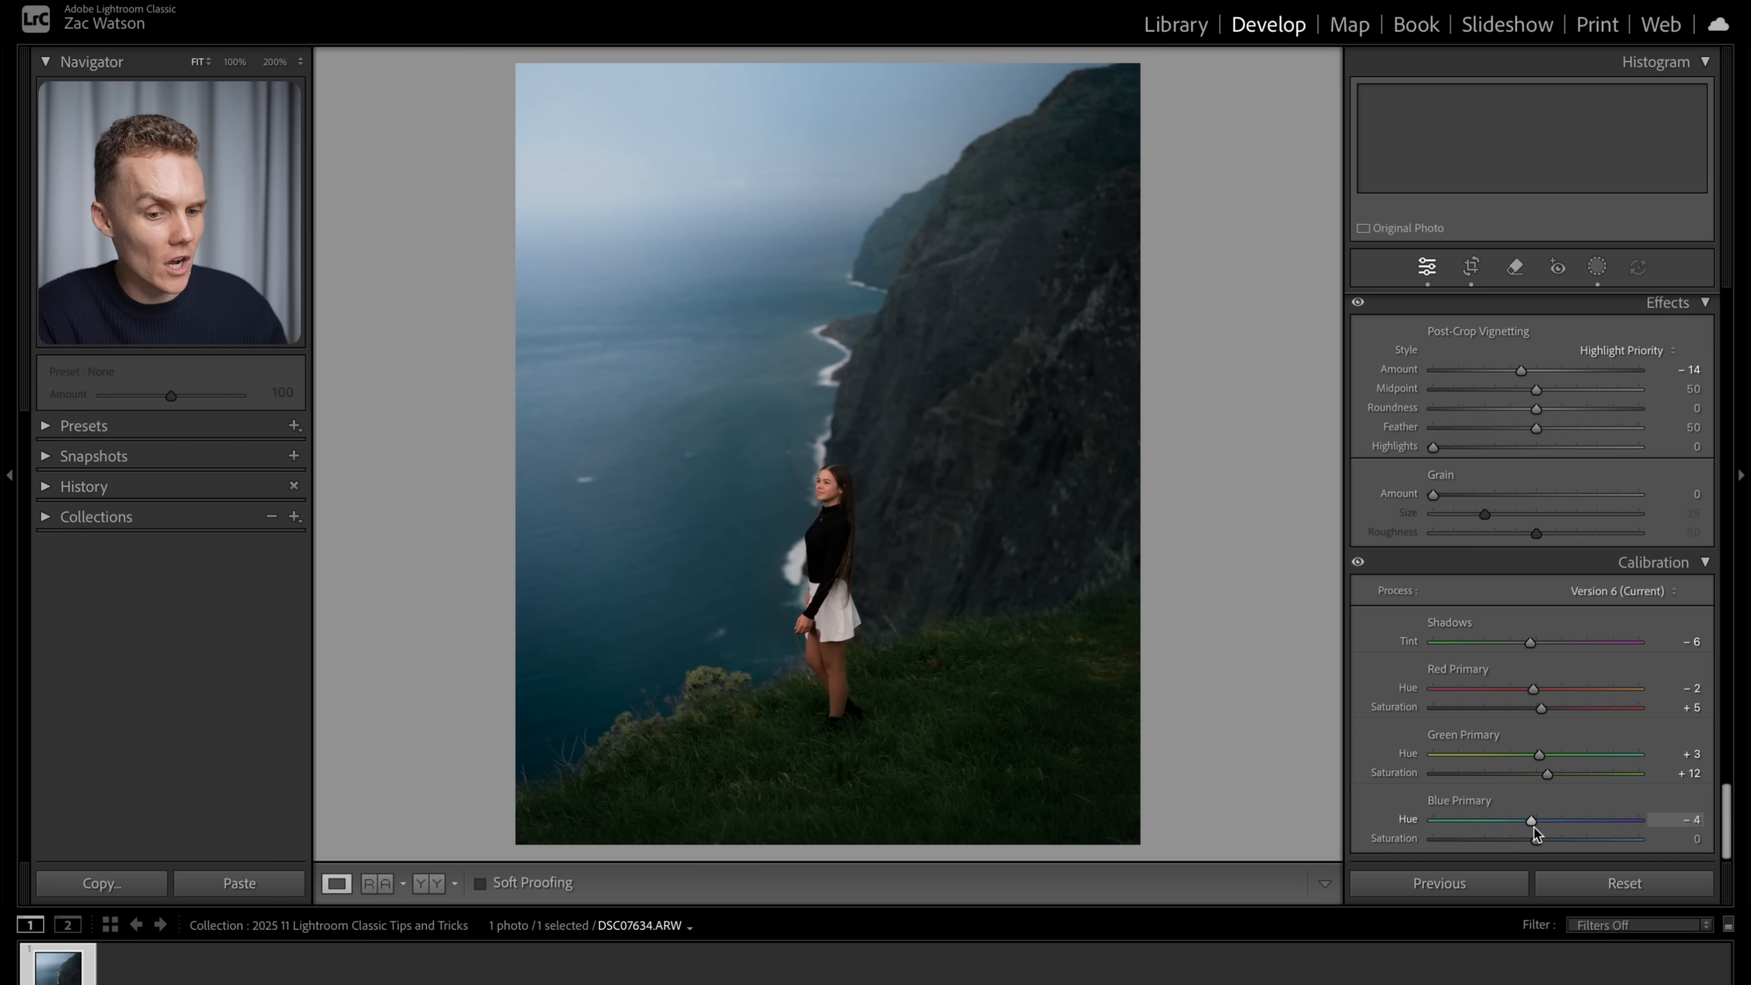
mouse_move(1535, 839)
left_mouse_down()
mouse_move(1343, 852)
mouse_move(1716, 826)
mouse_move(1532, 843)
left_mouse_up()
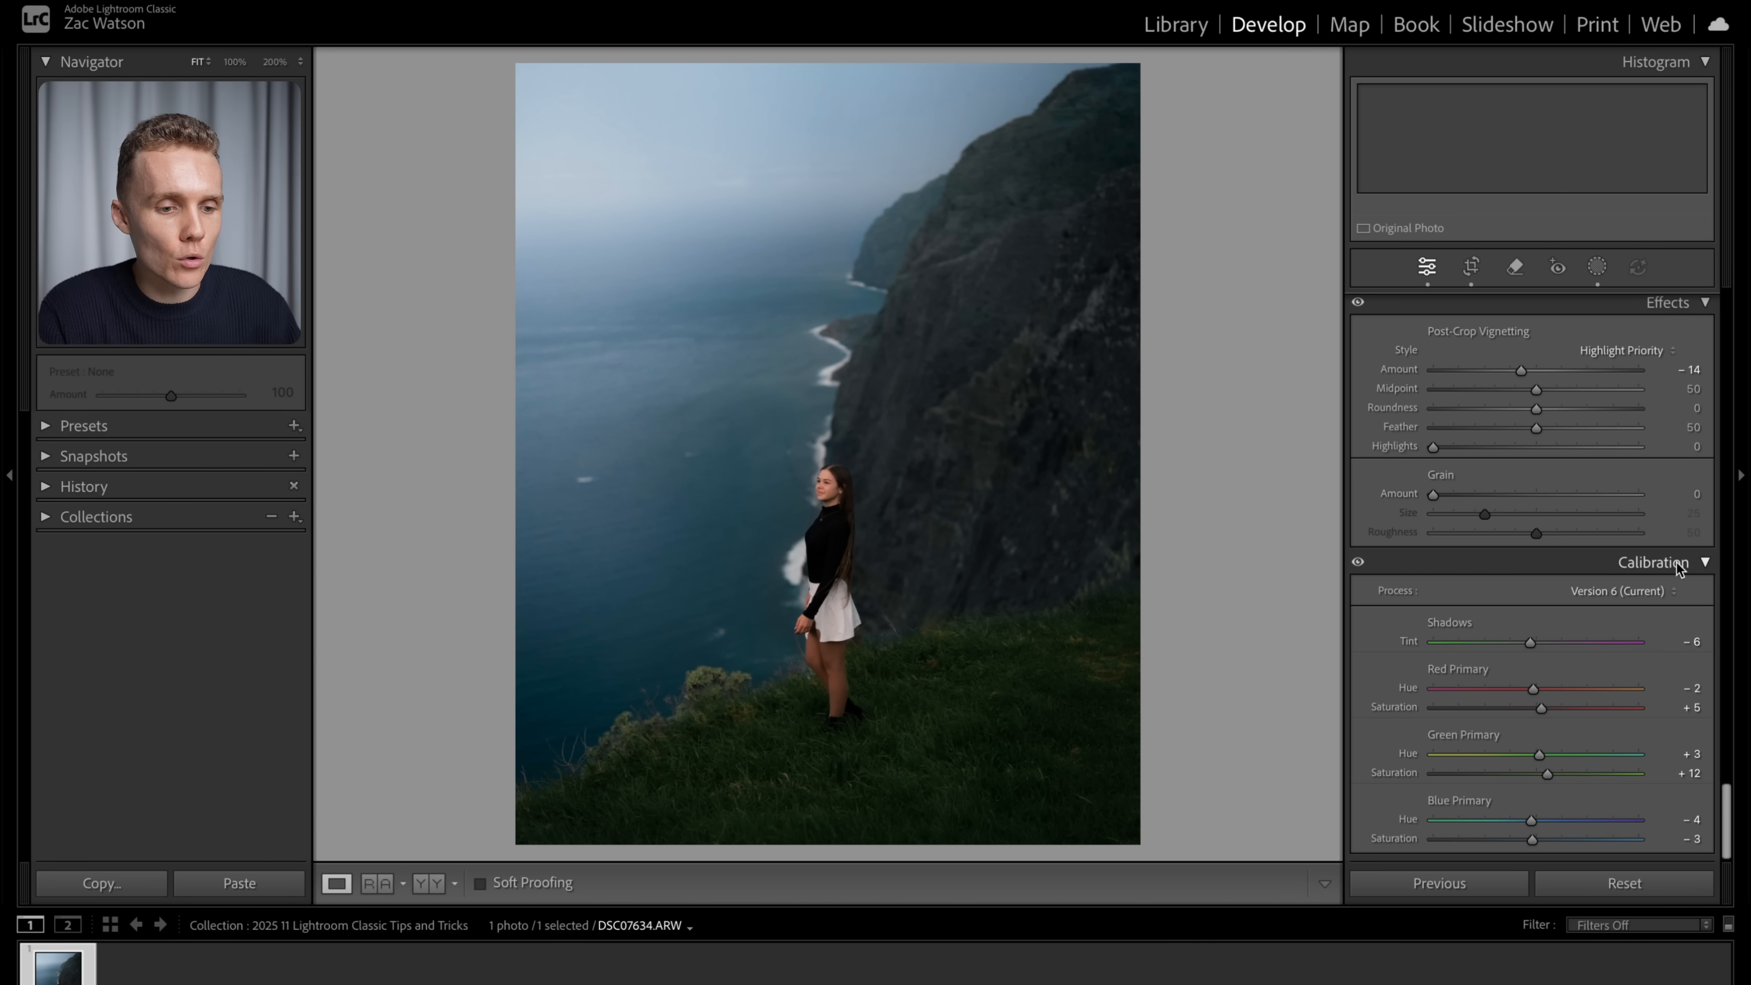
left_click(1359, 562)
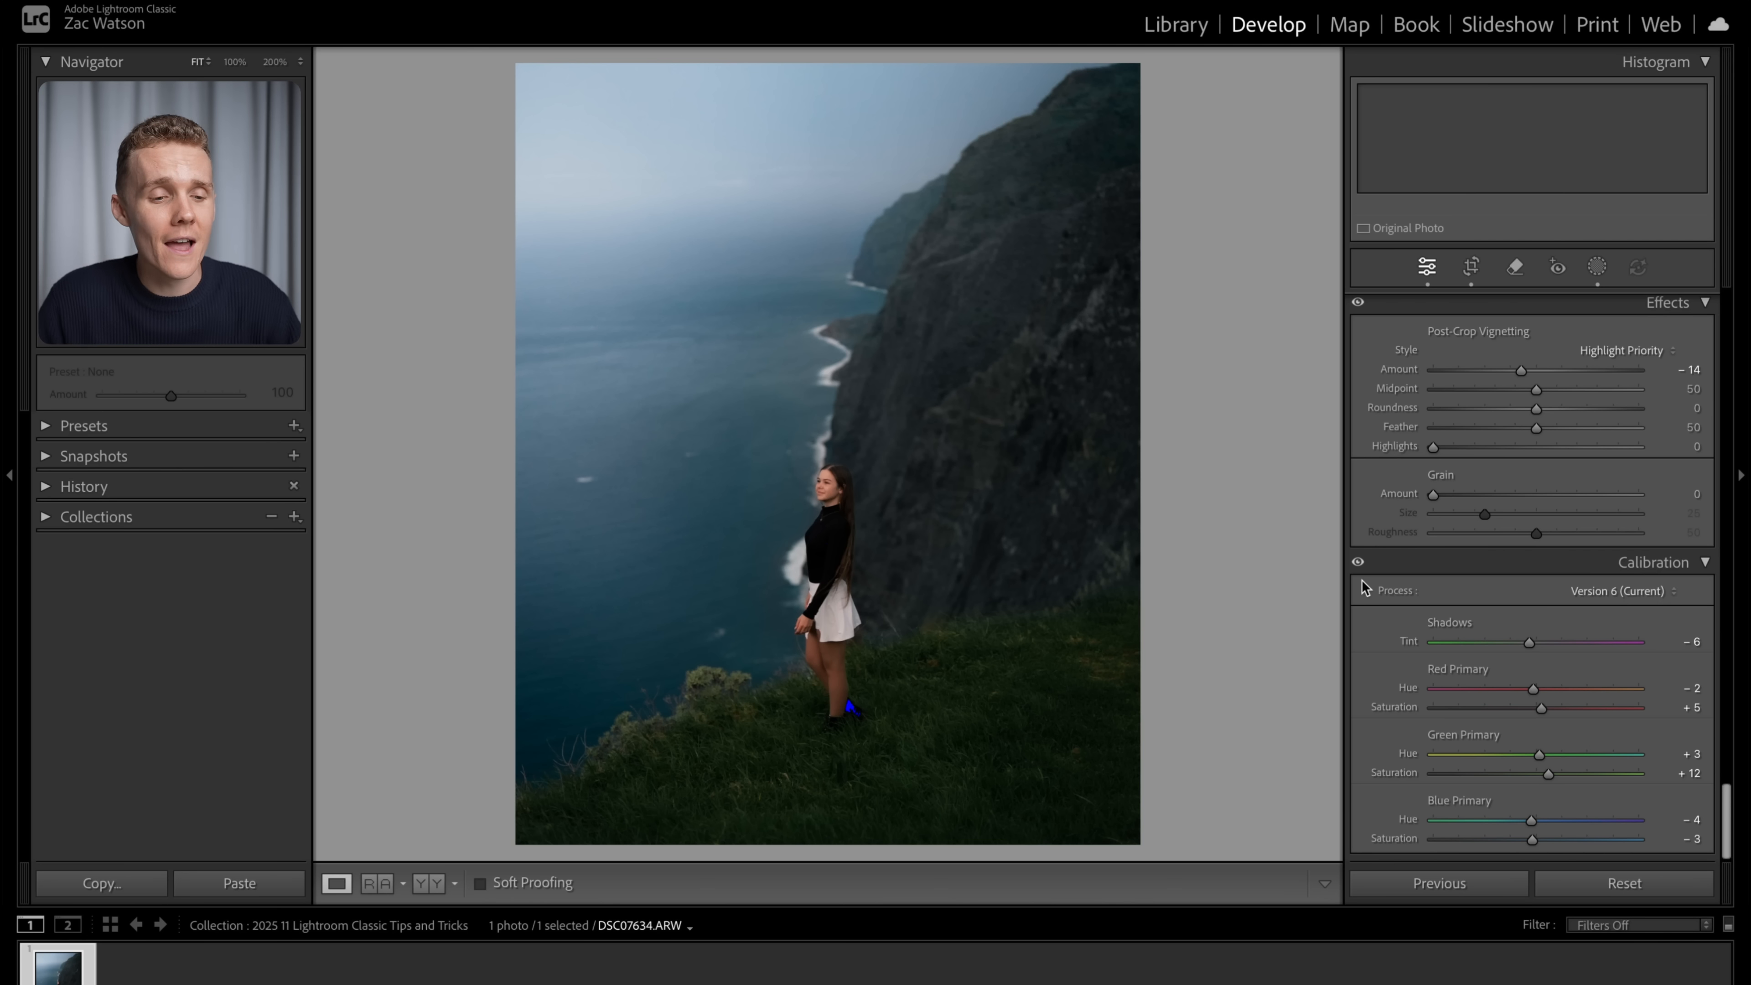
Inspect the clipped shadows on the woman's boots and top, and raise the Blacks to +28.
scroll(1440, 662, "up", 10)
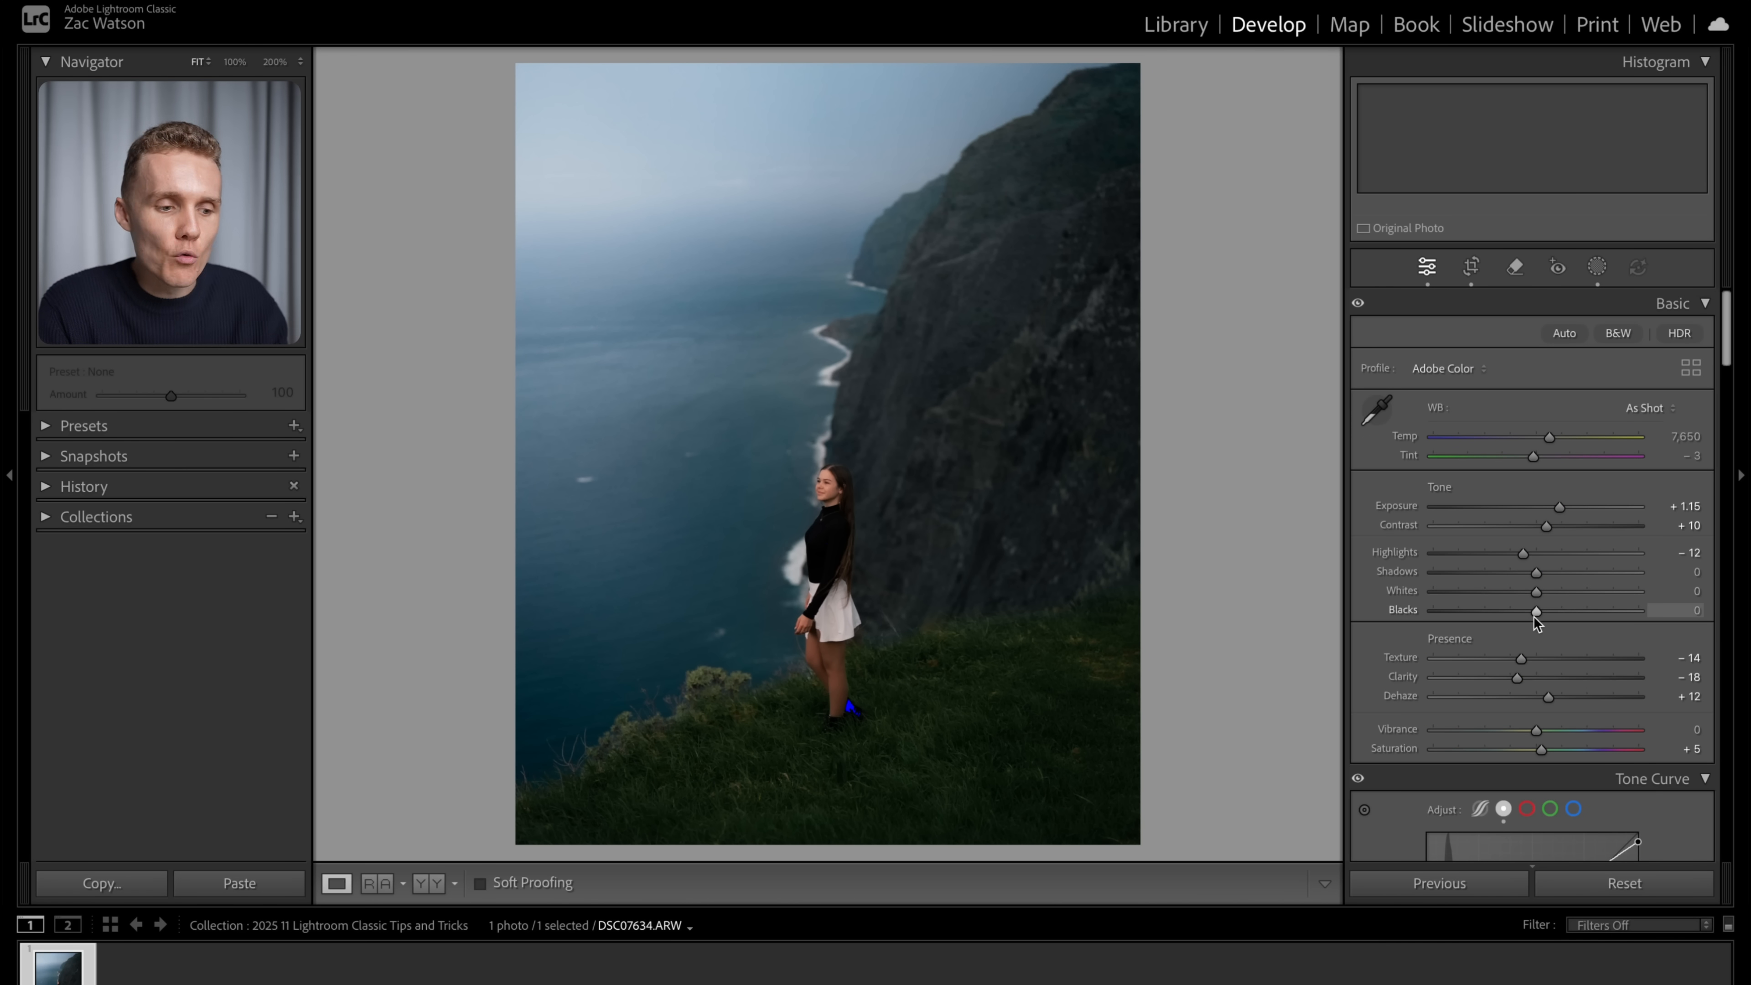
left_click(854, 718)
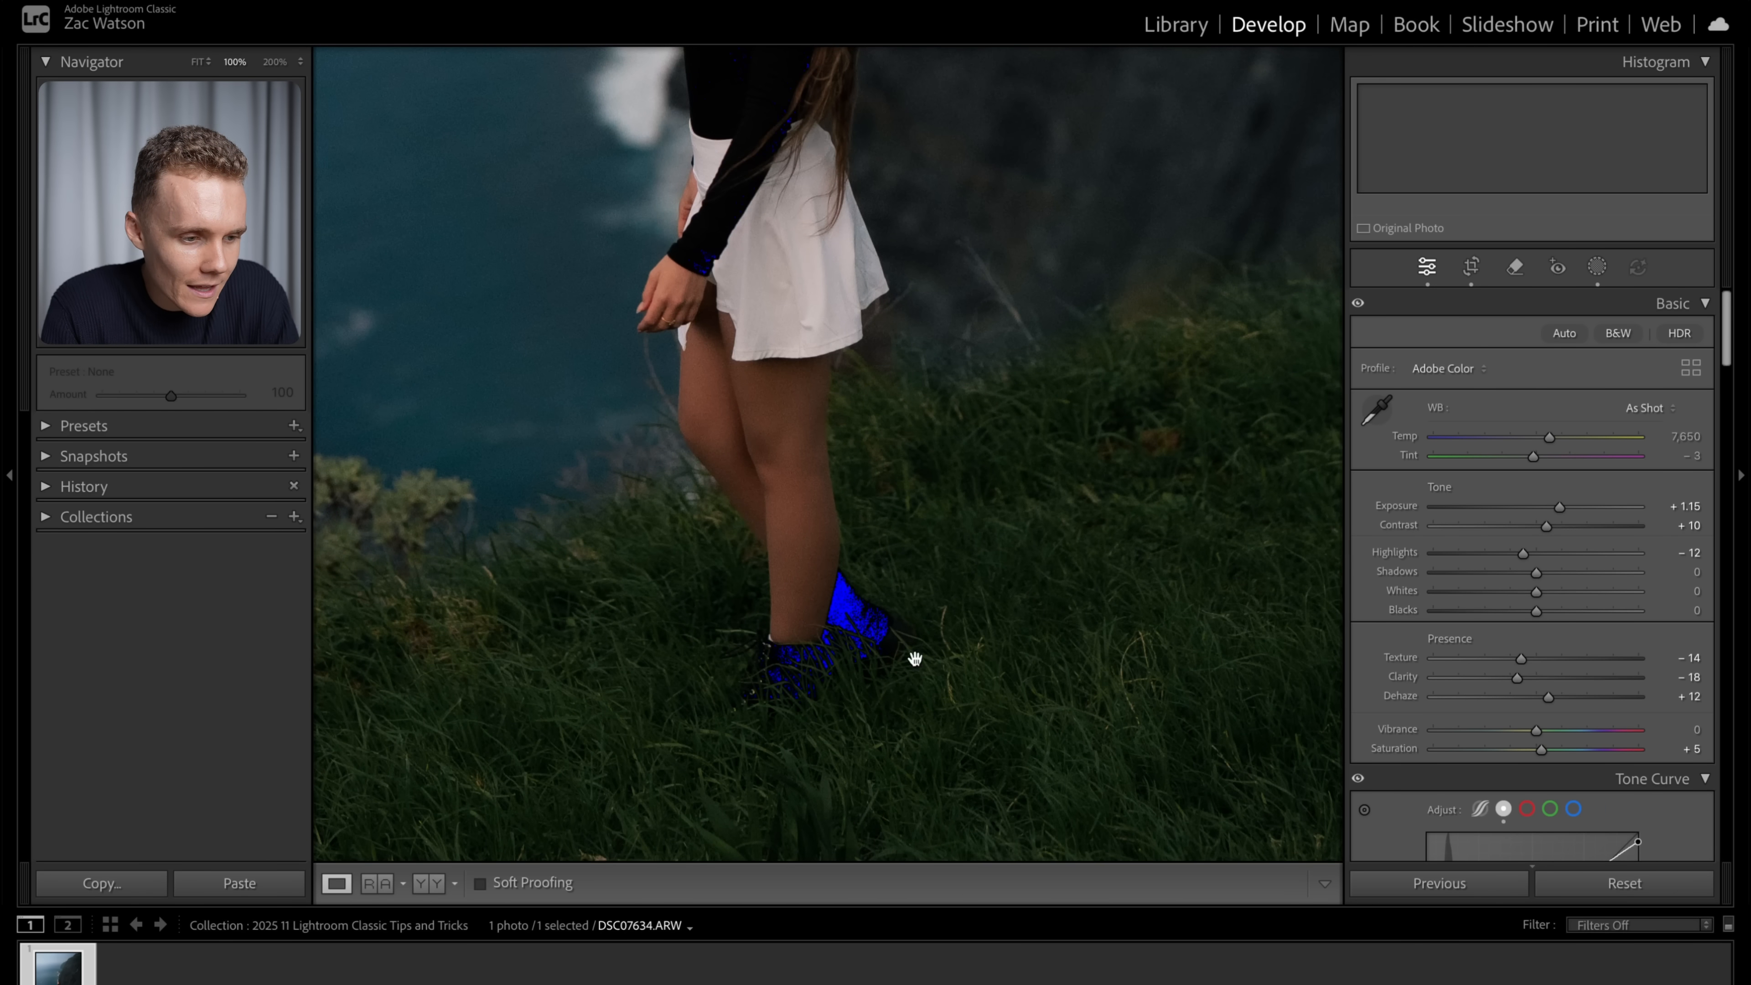
left_click_drag(807, 323, 844, 688)
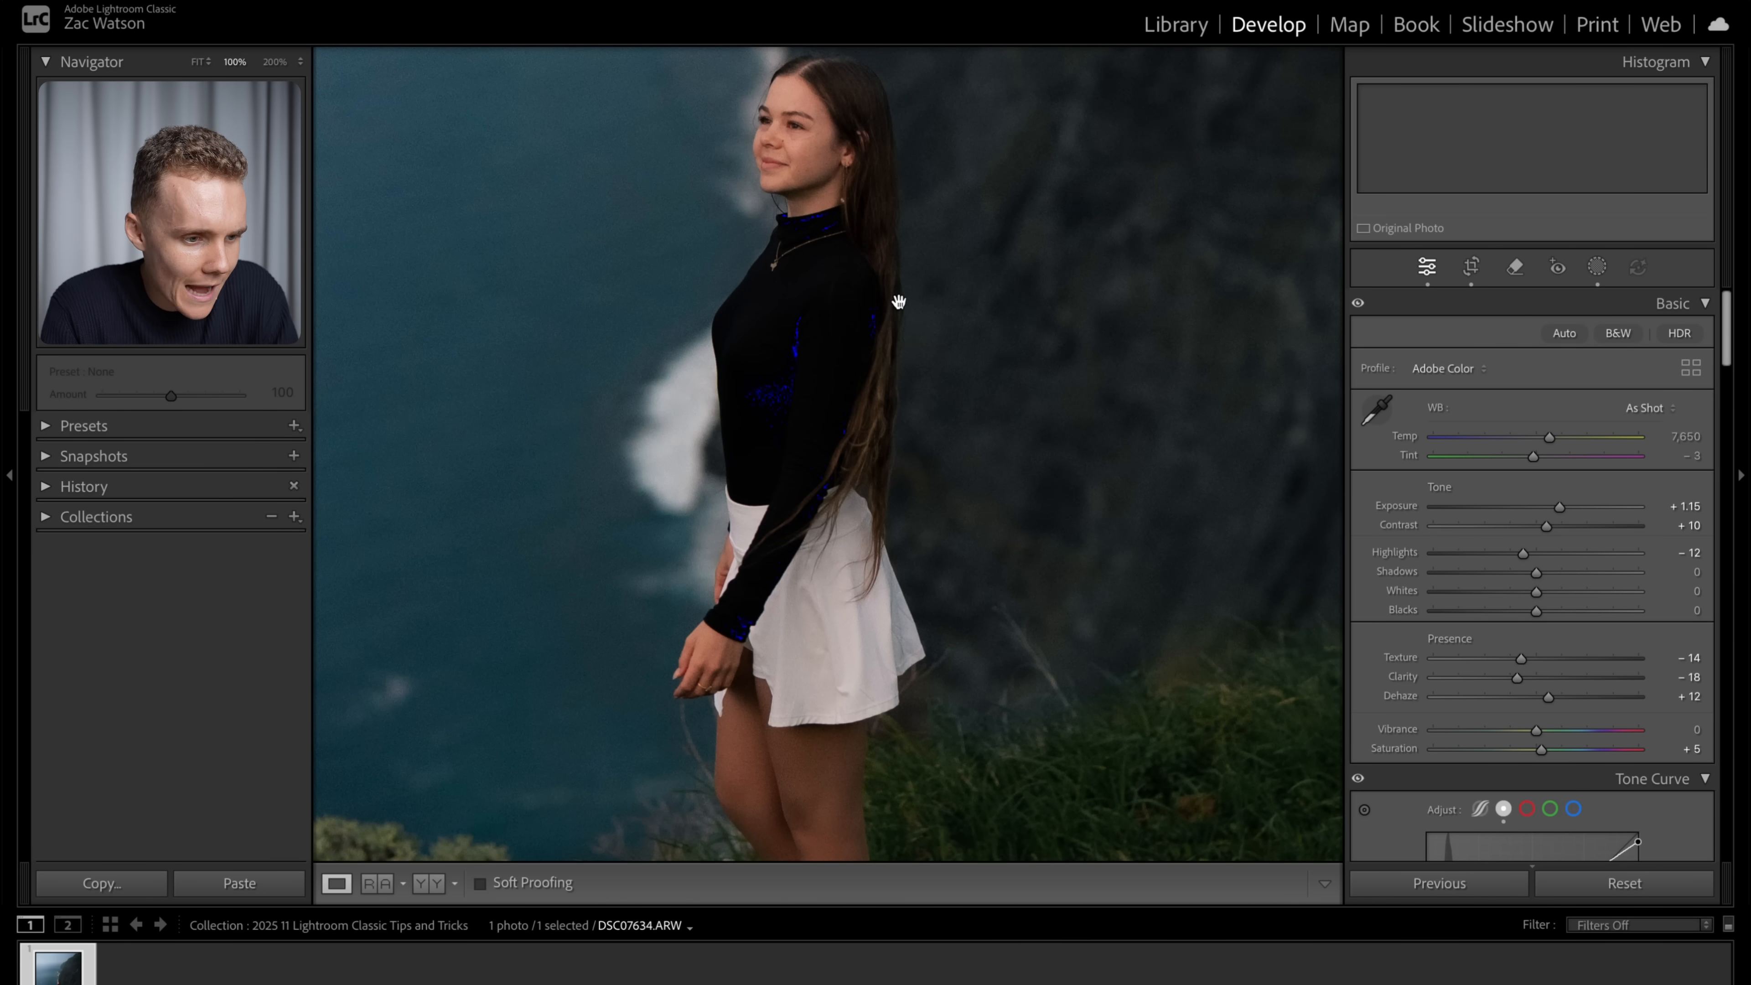
left_click_drag(999, 493, 1000, 113)
left_click_drag(898, 531, 901, 474)
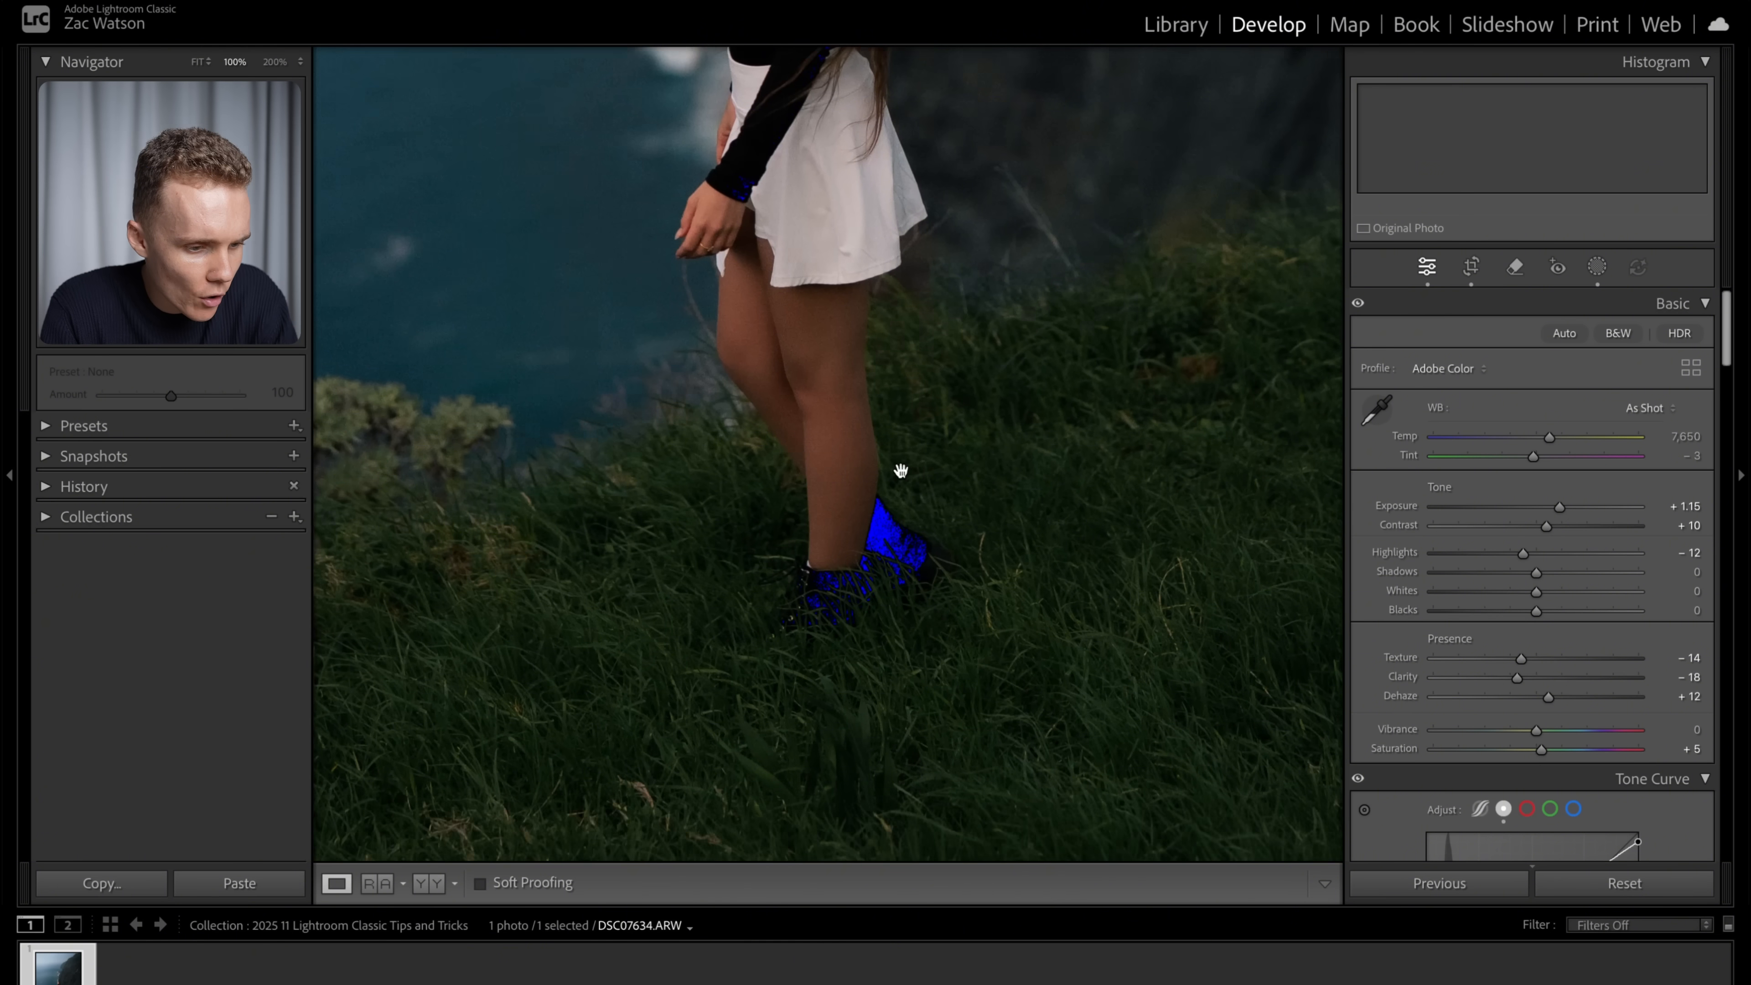
left_click(824, 638)
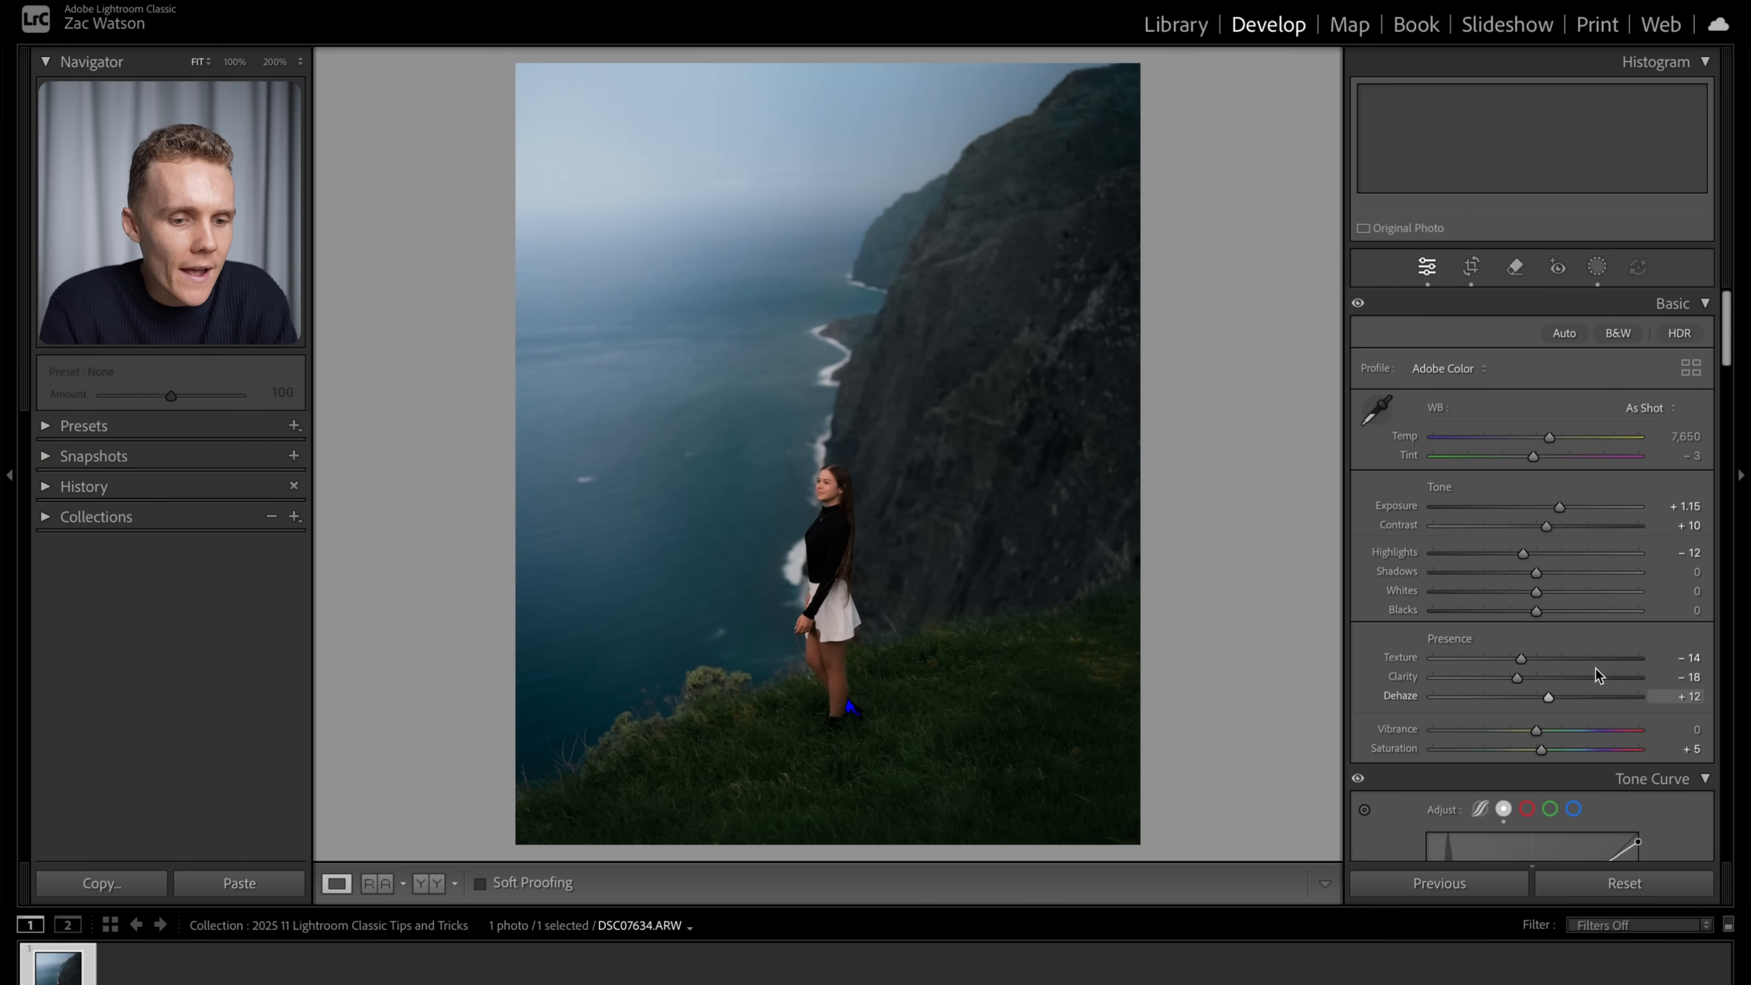
left_click_drag(1540, 612, 1564, 612)
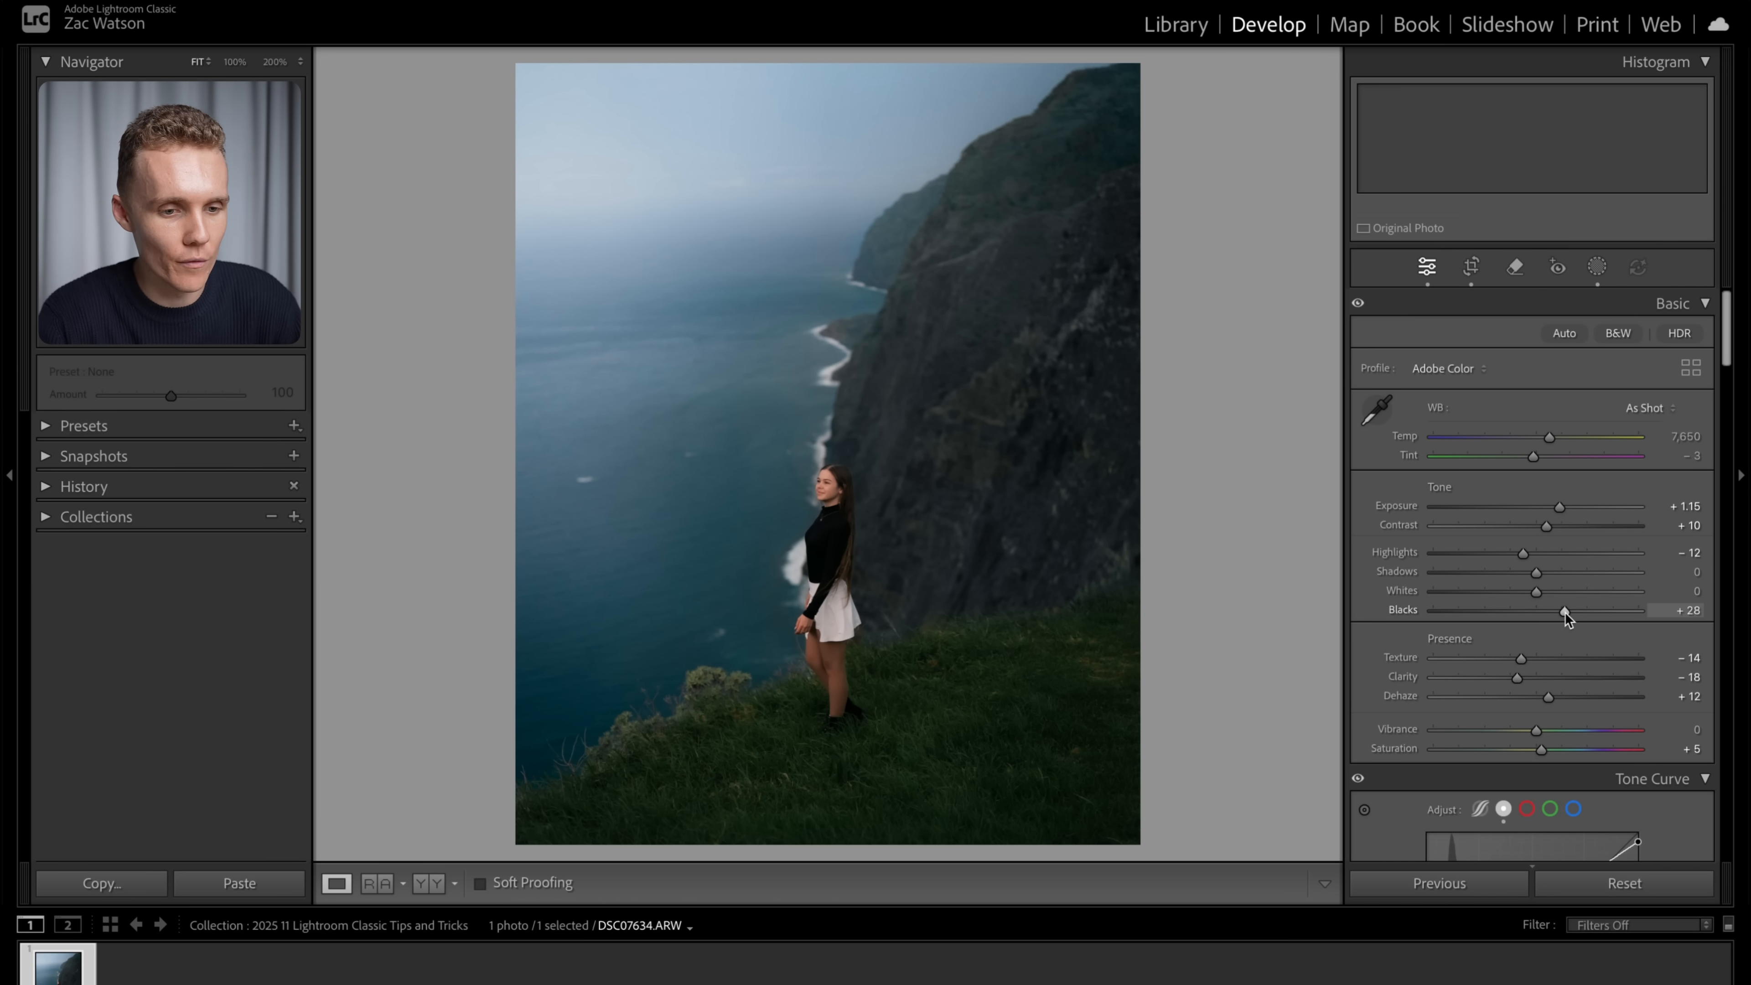
Remove the three small white spots in the sea with the generative AI Remove tool at brush size 16.
left_click(1516, 269)
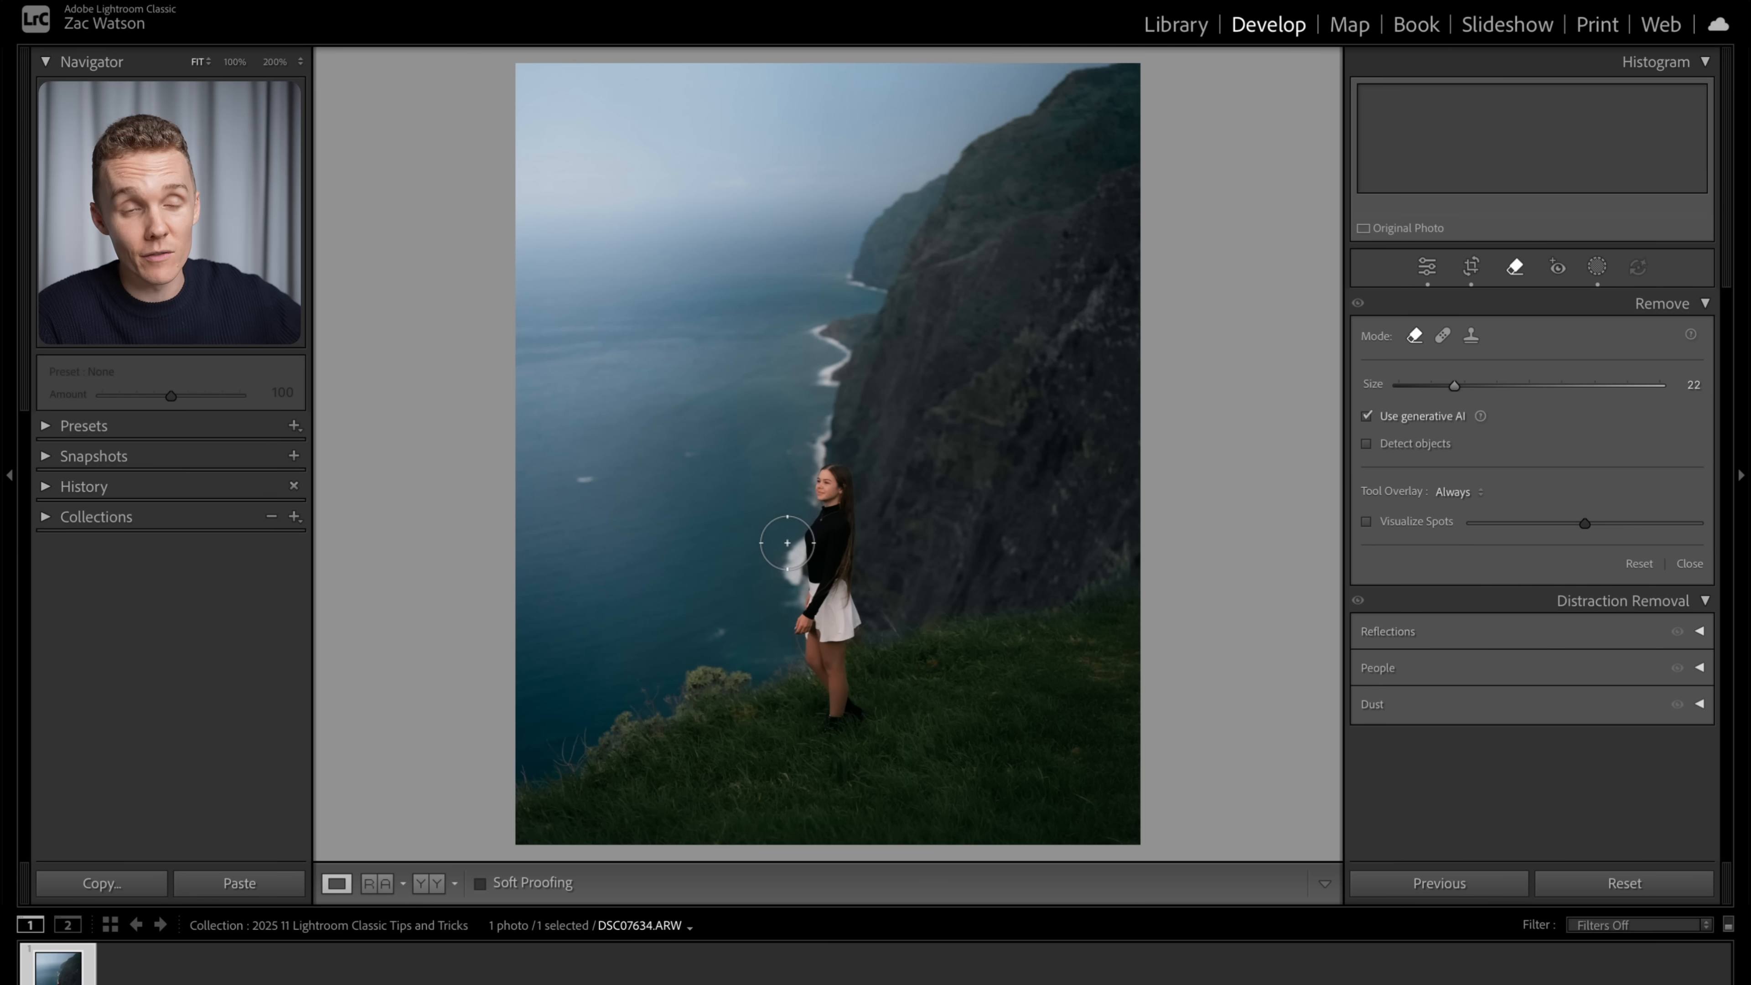
scroll(595, 493, "down", 2)
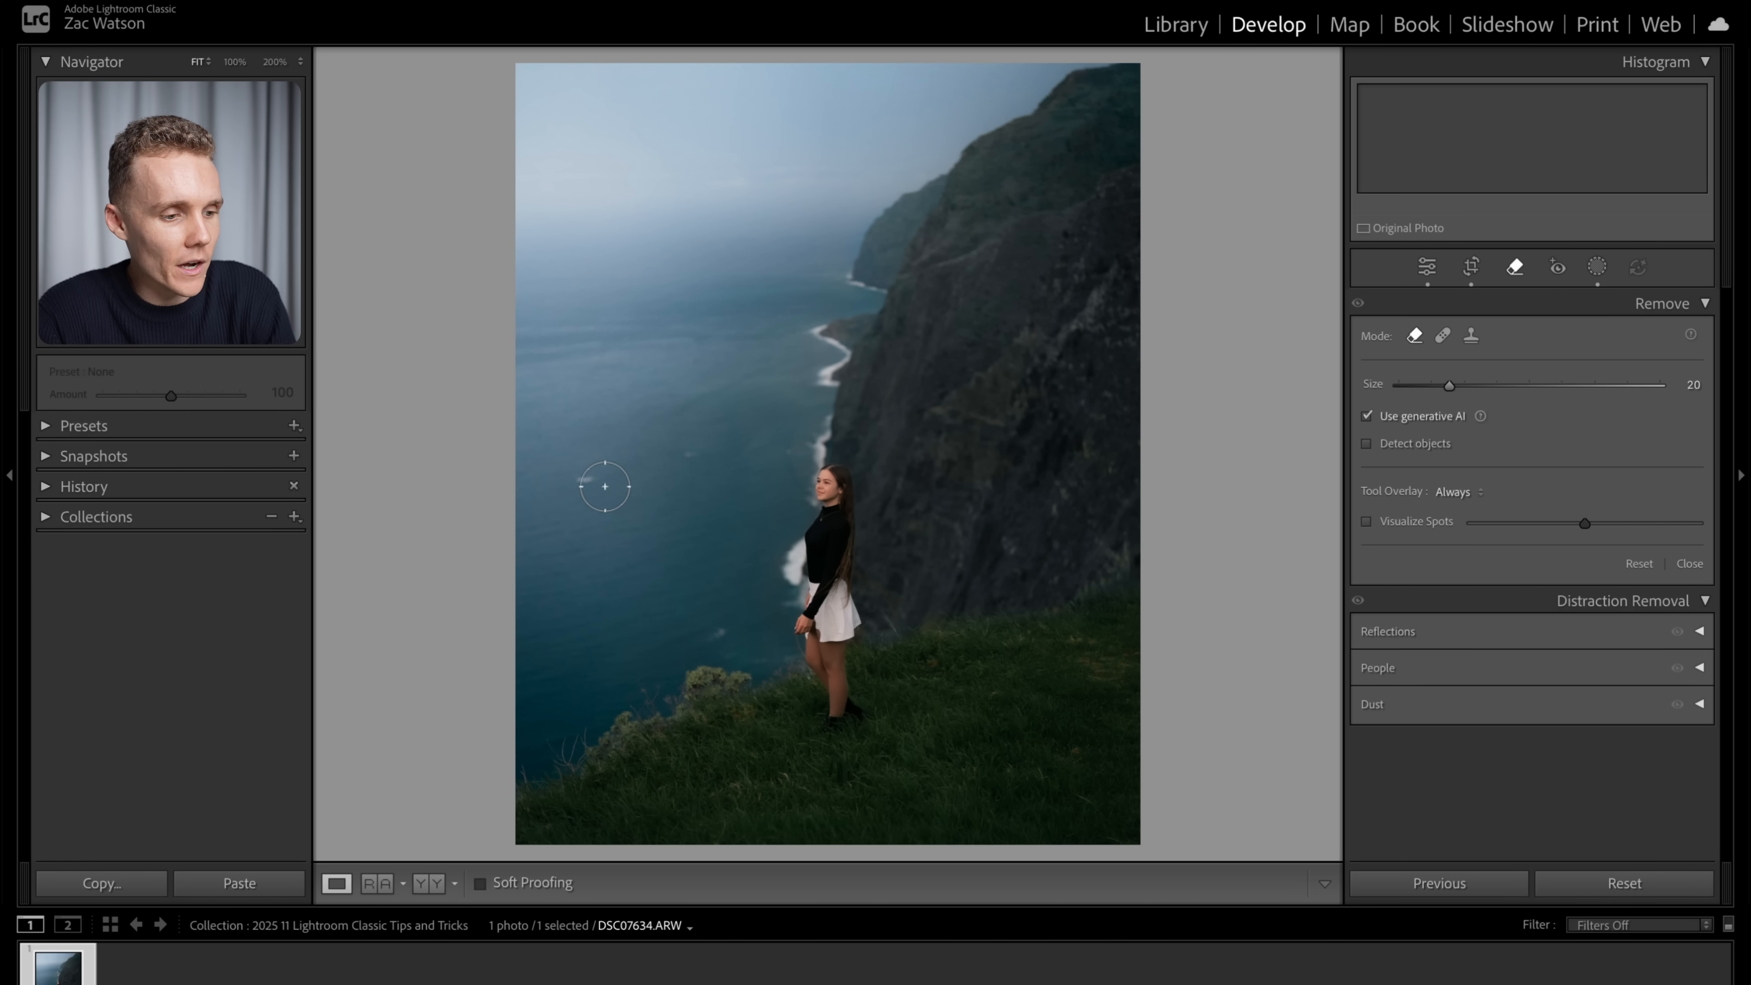
scroll(583, 479, "down", 3)
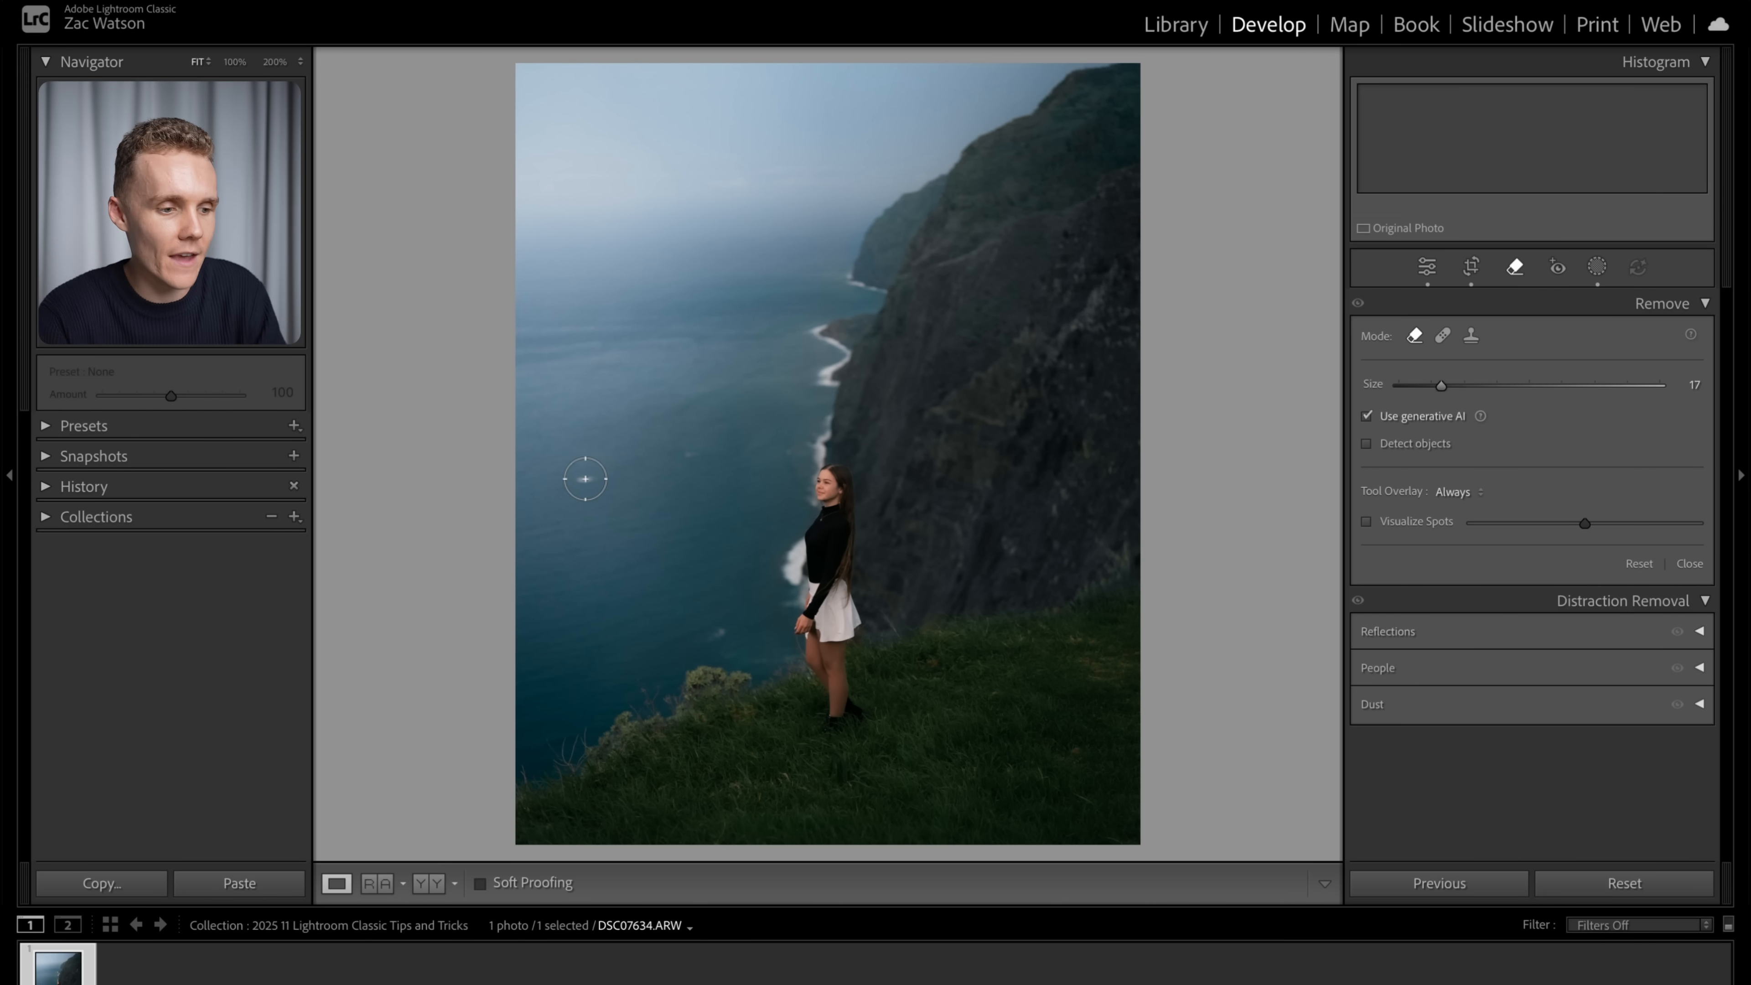
scroll(585, 479, "down", 4)
scroll(584, 478, "down", 2)
scroll(584, 478, "up", 5)
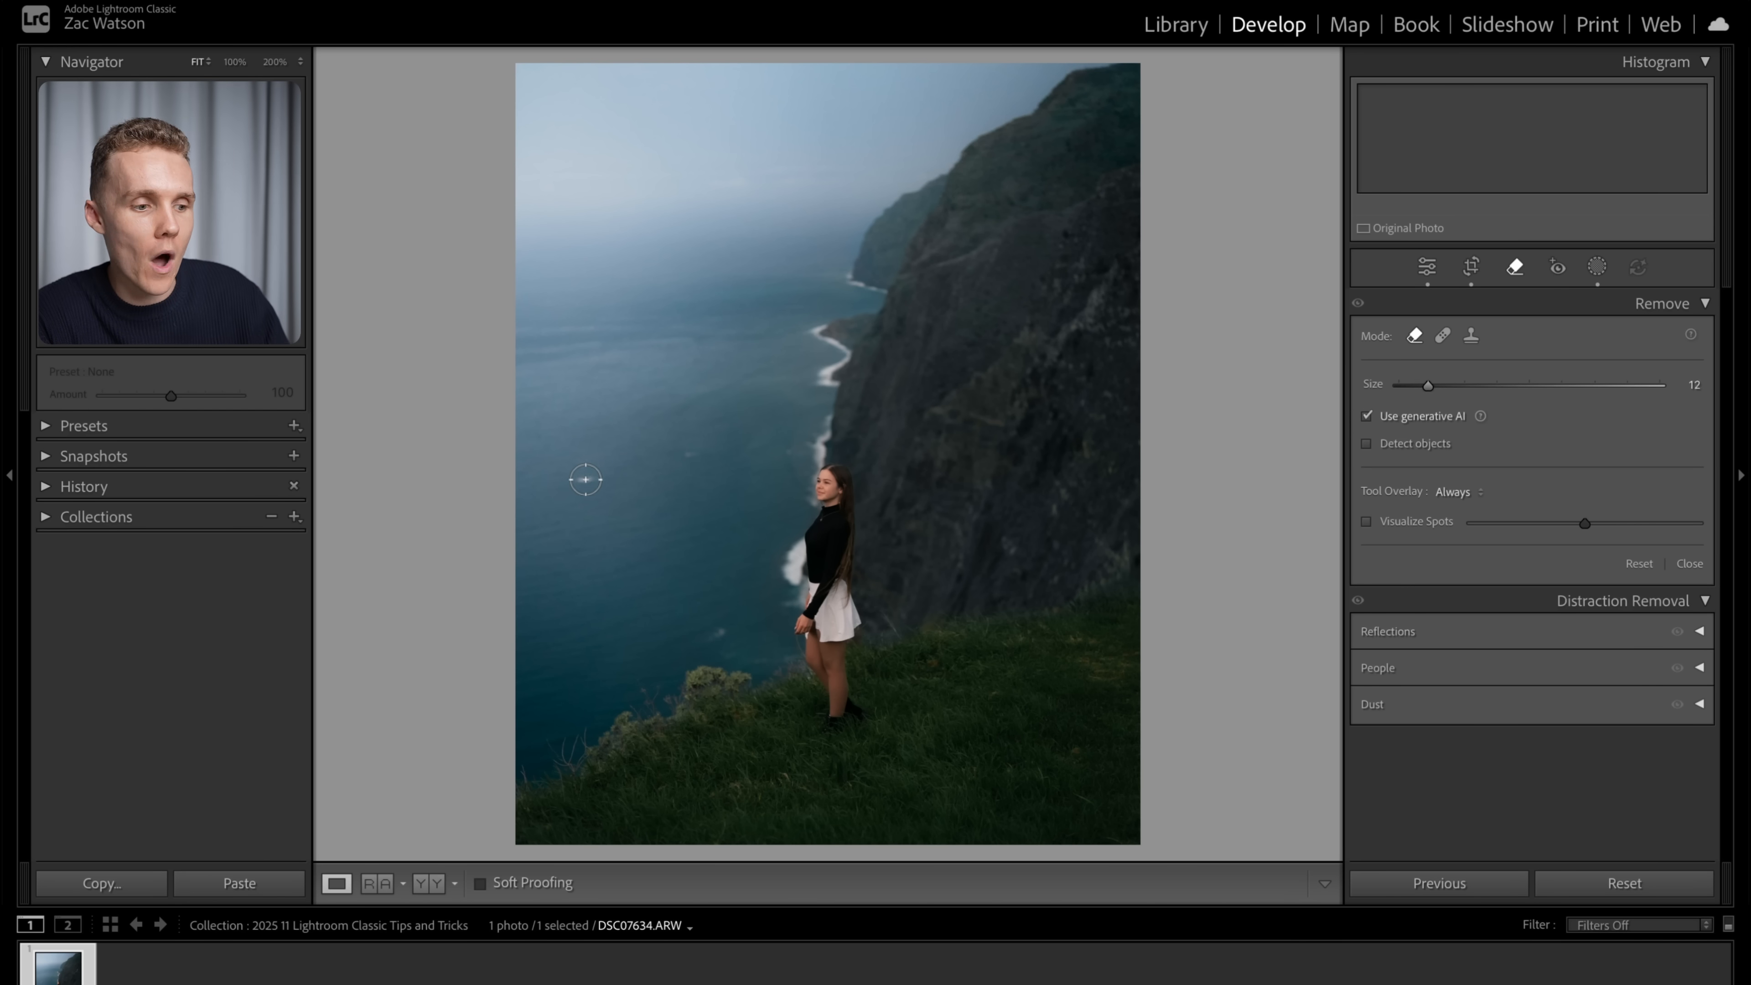
scroll(586, 479, "up", 1)
left_click(585, 478)
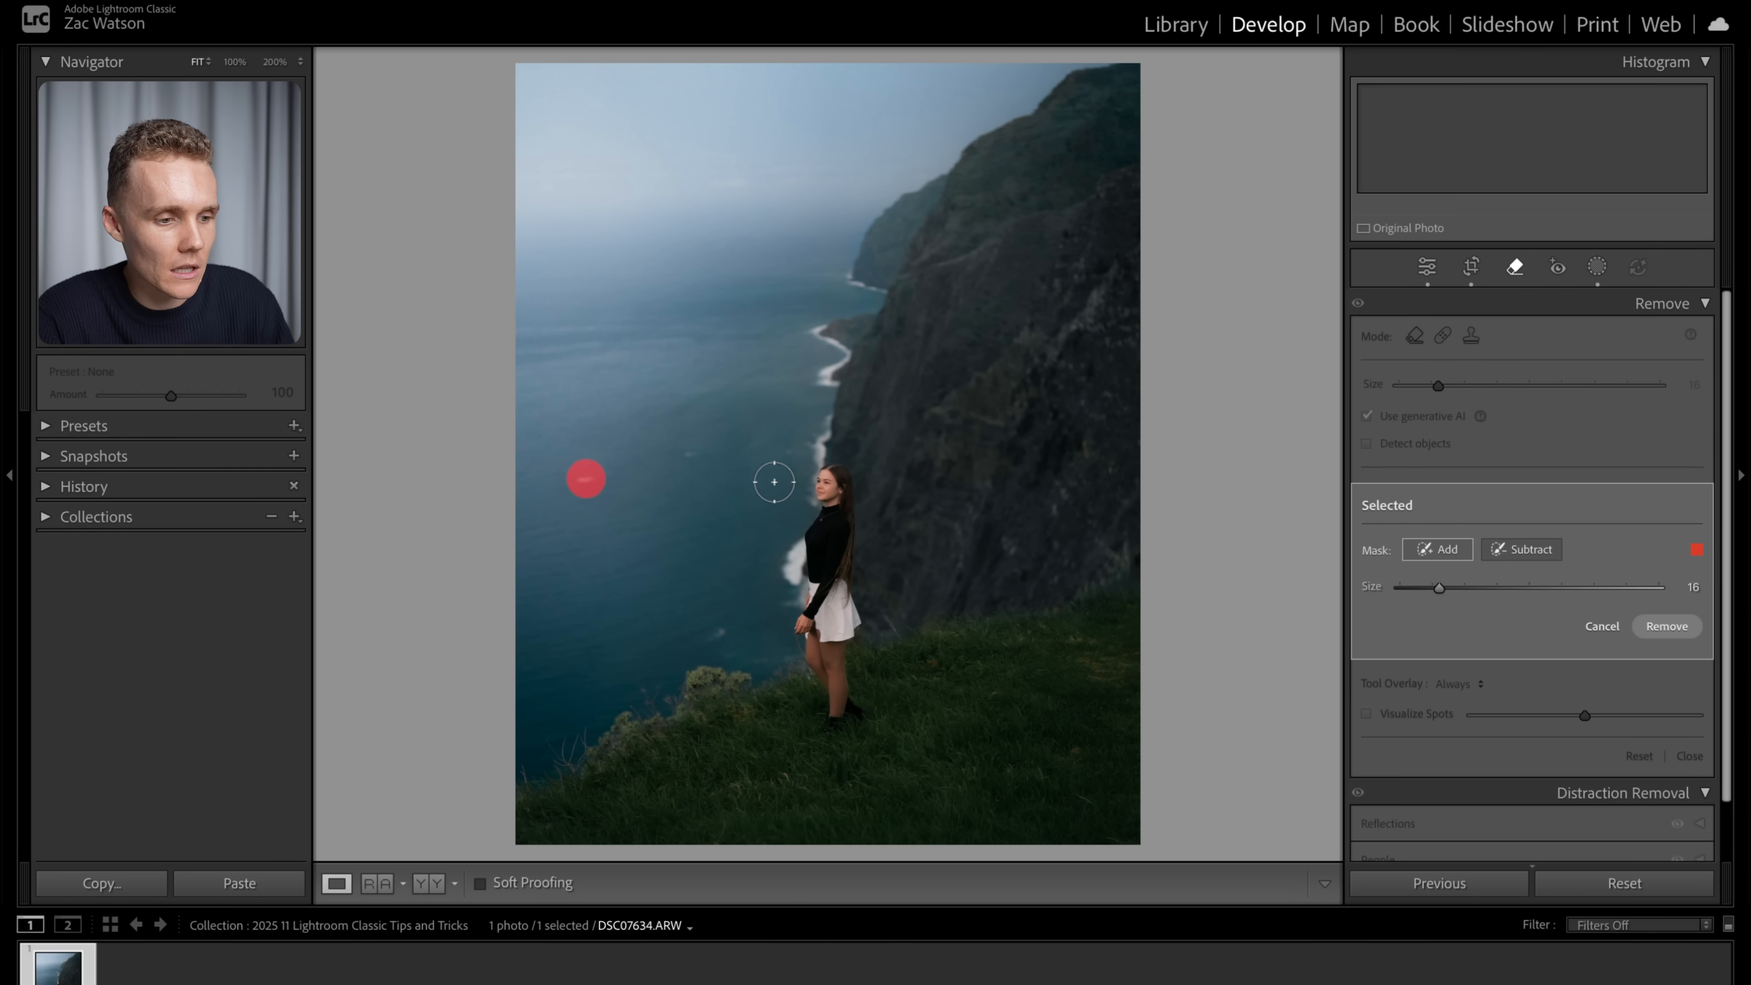
left_click(690, 454)
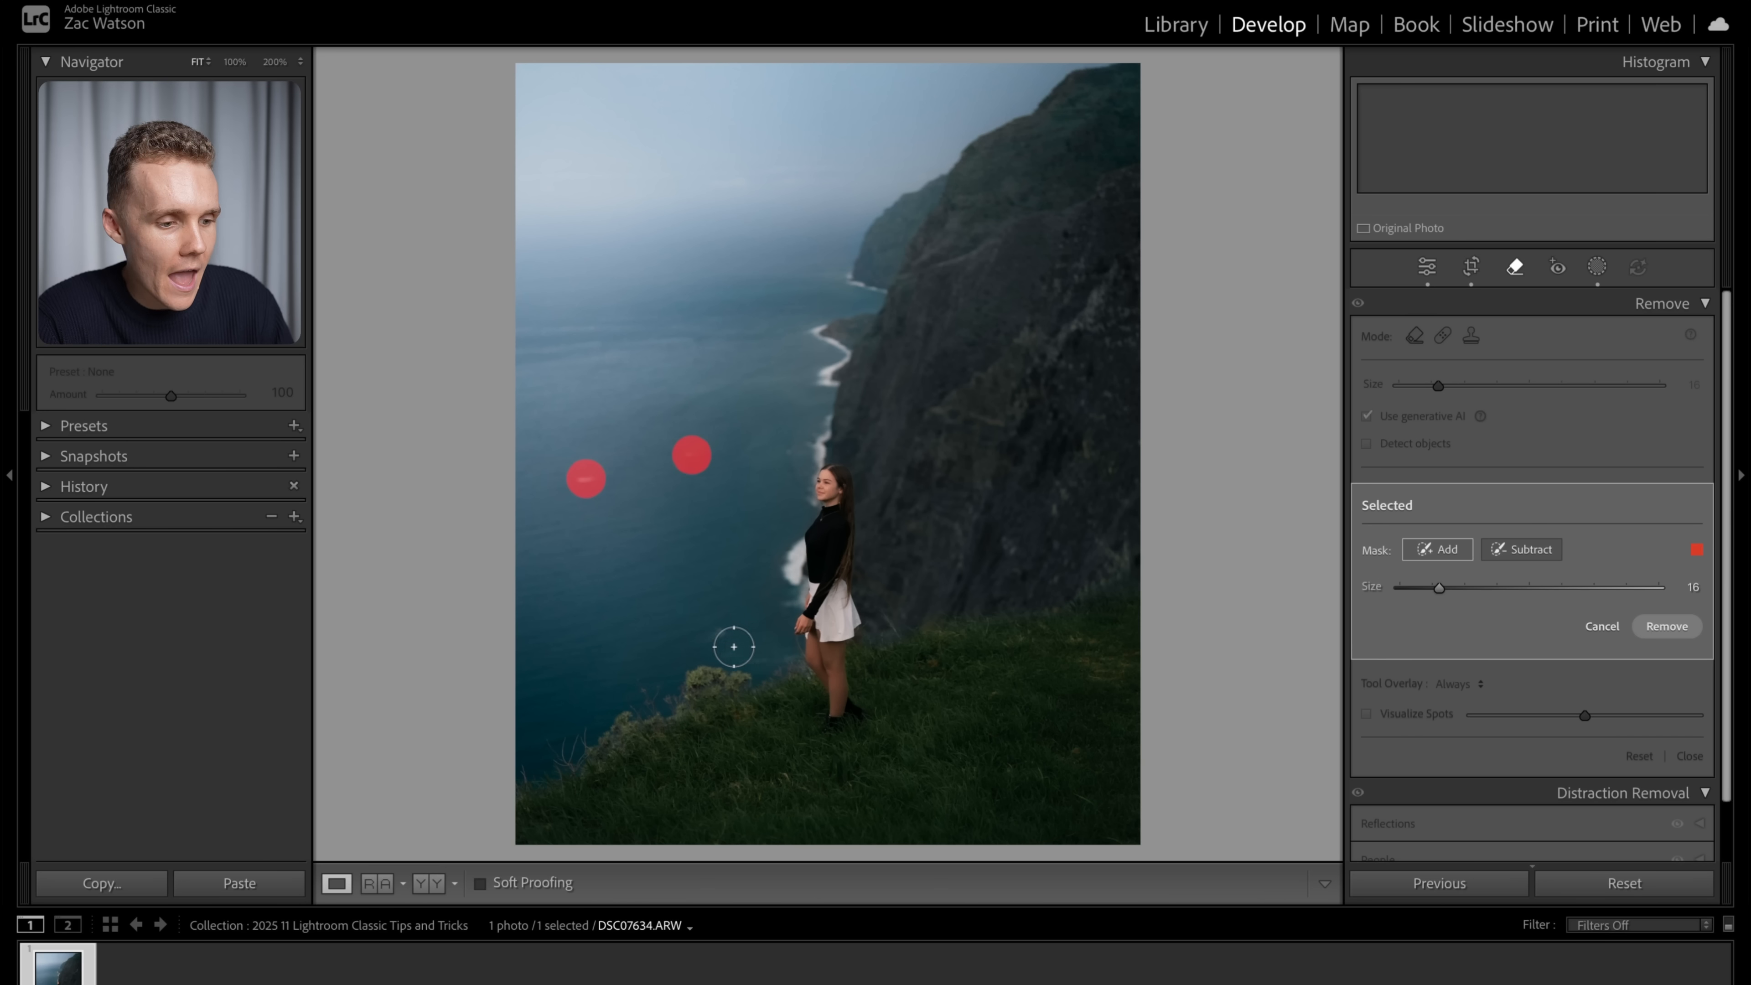
left_click(717, 632)
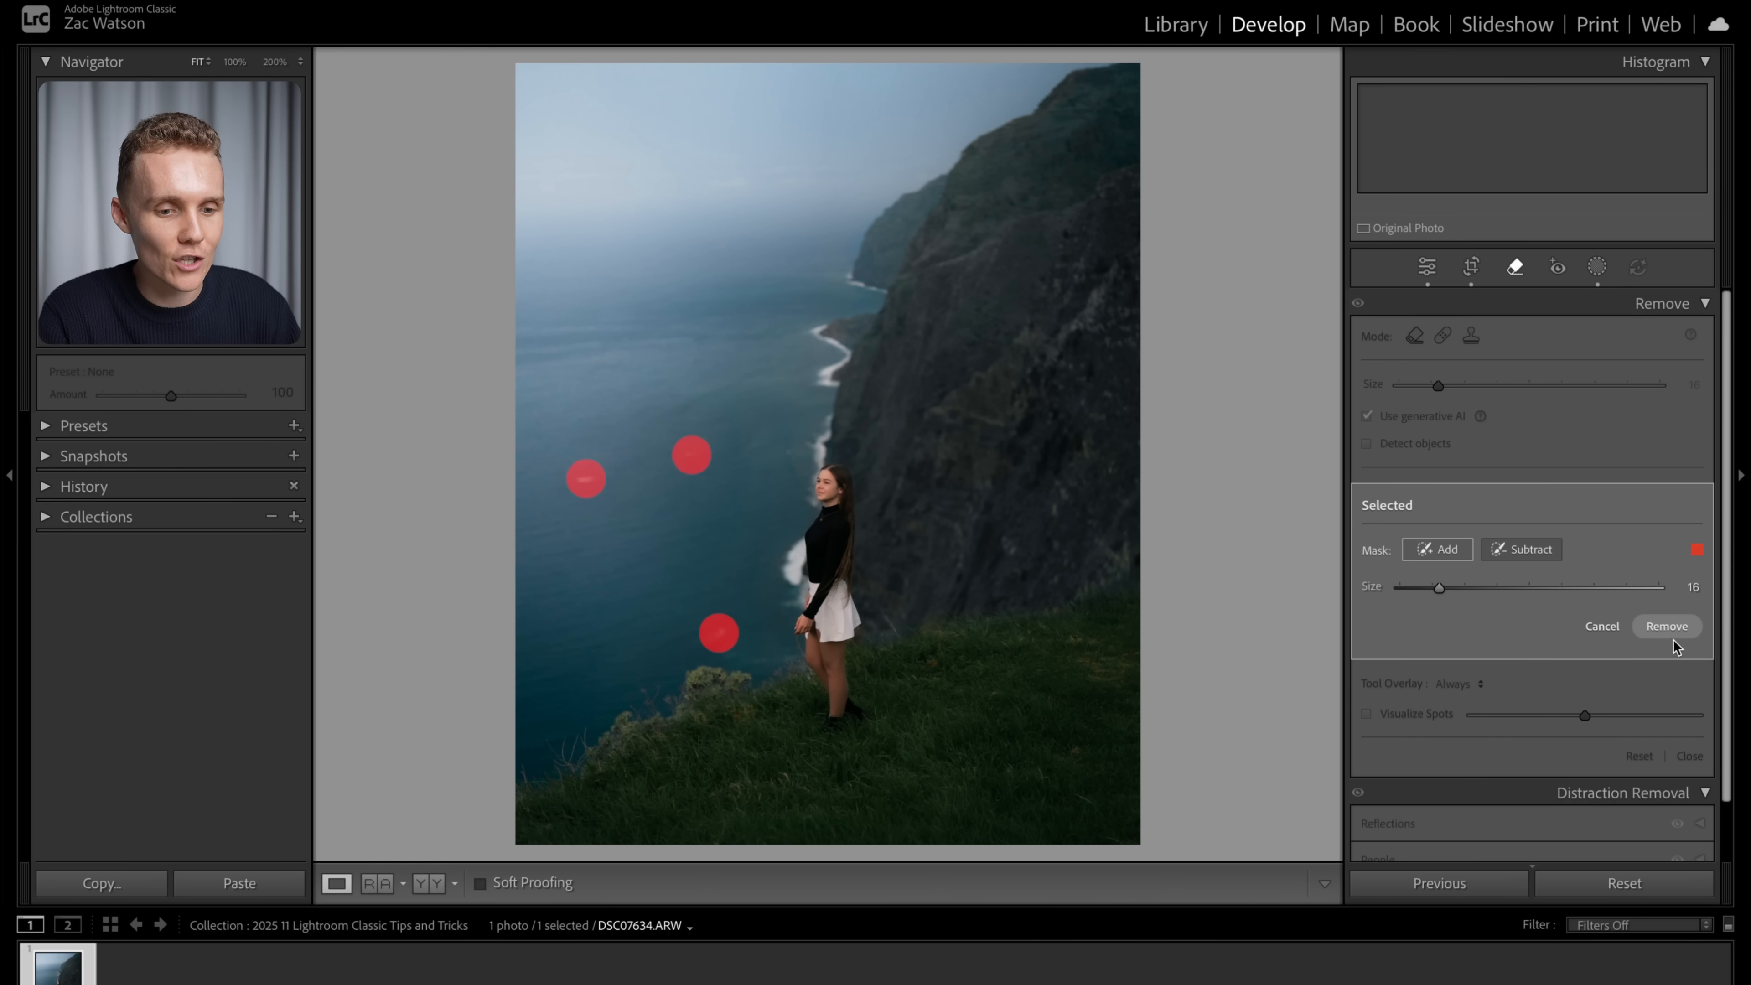
left_click(1667, 626)
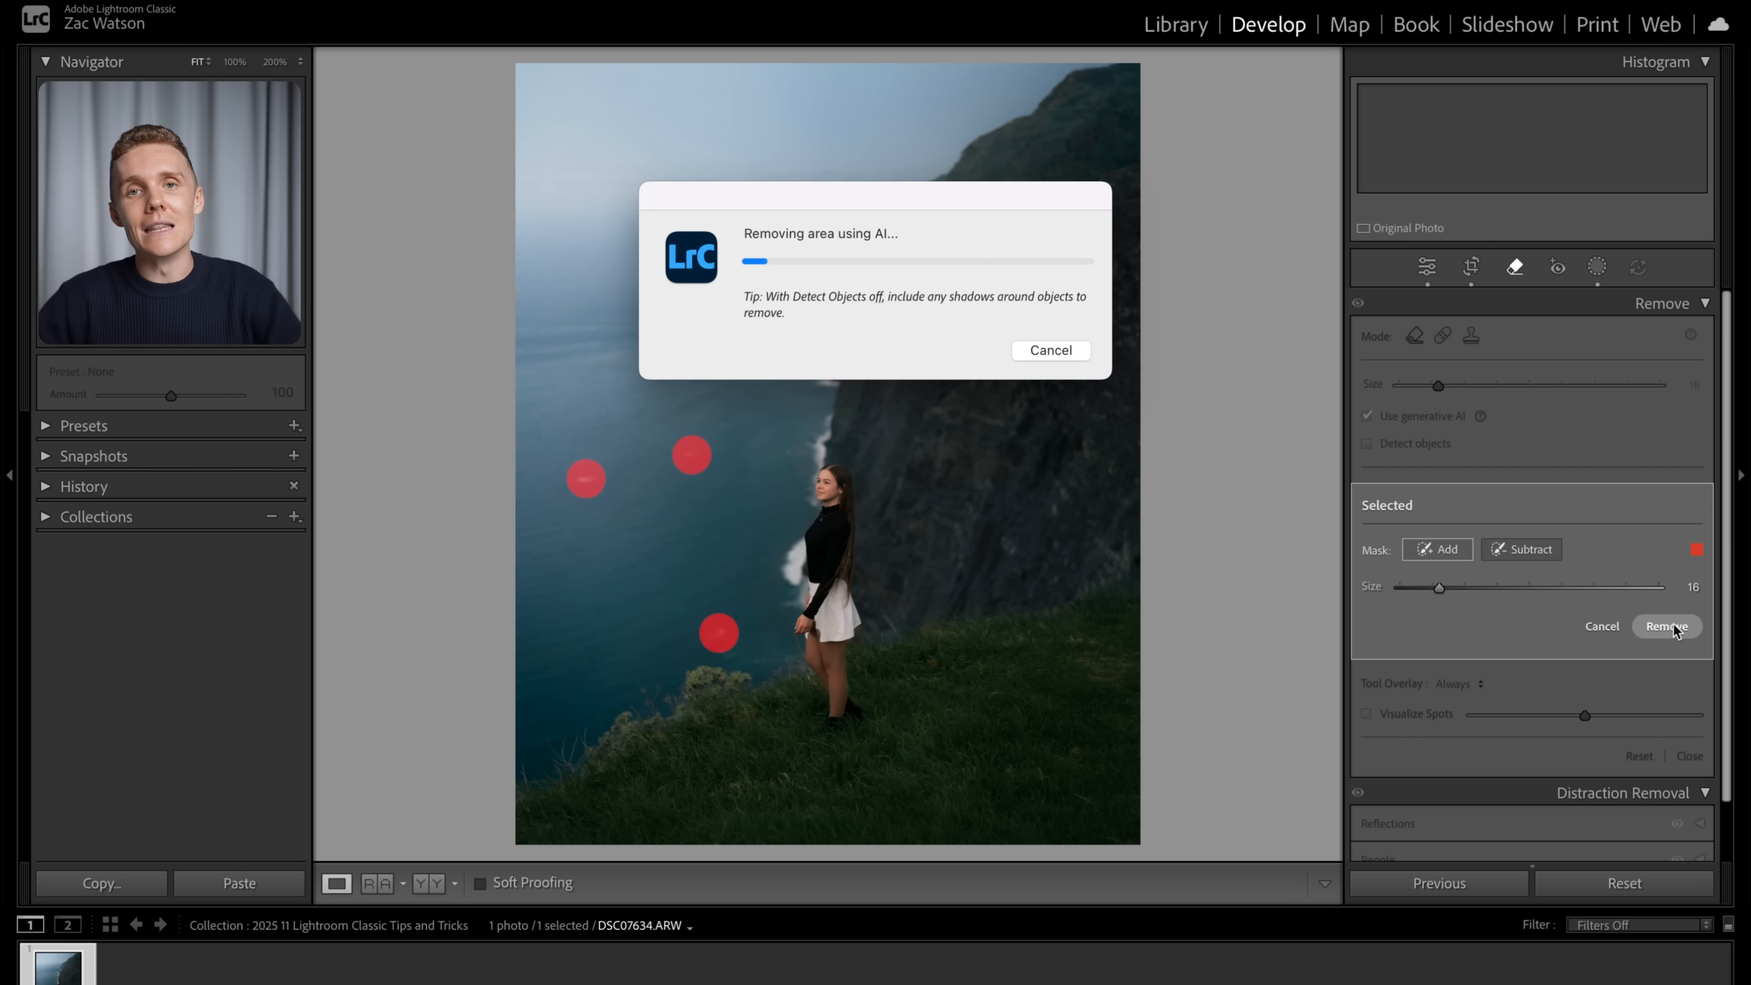
left_click(1514, 269)
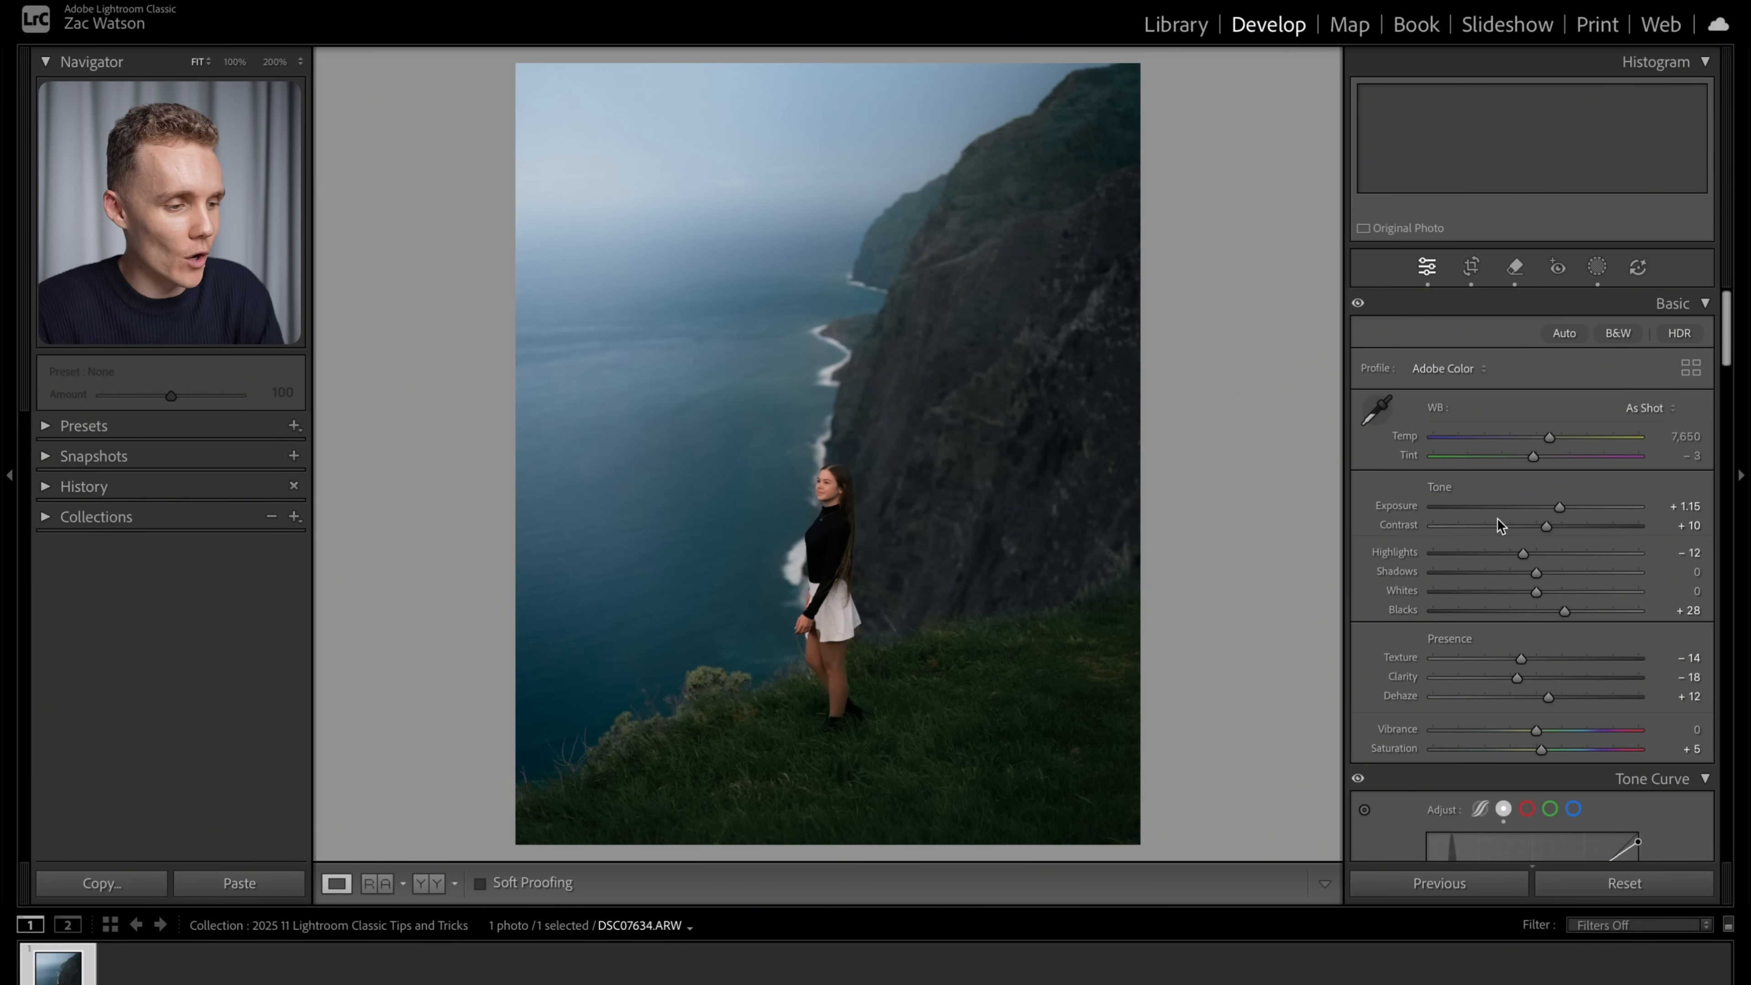
left_click(52, 425)
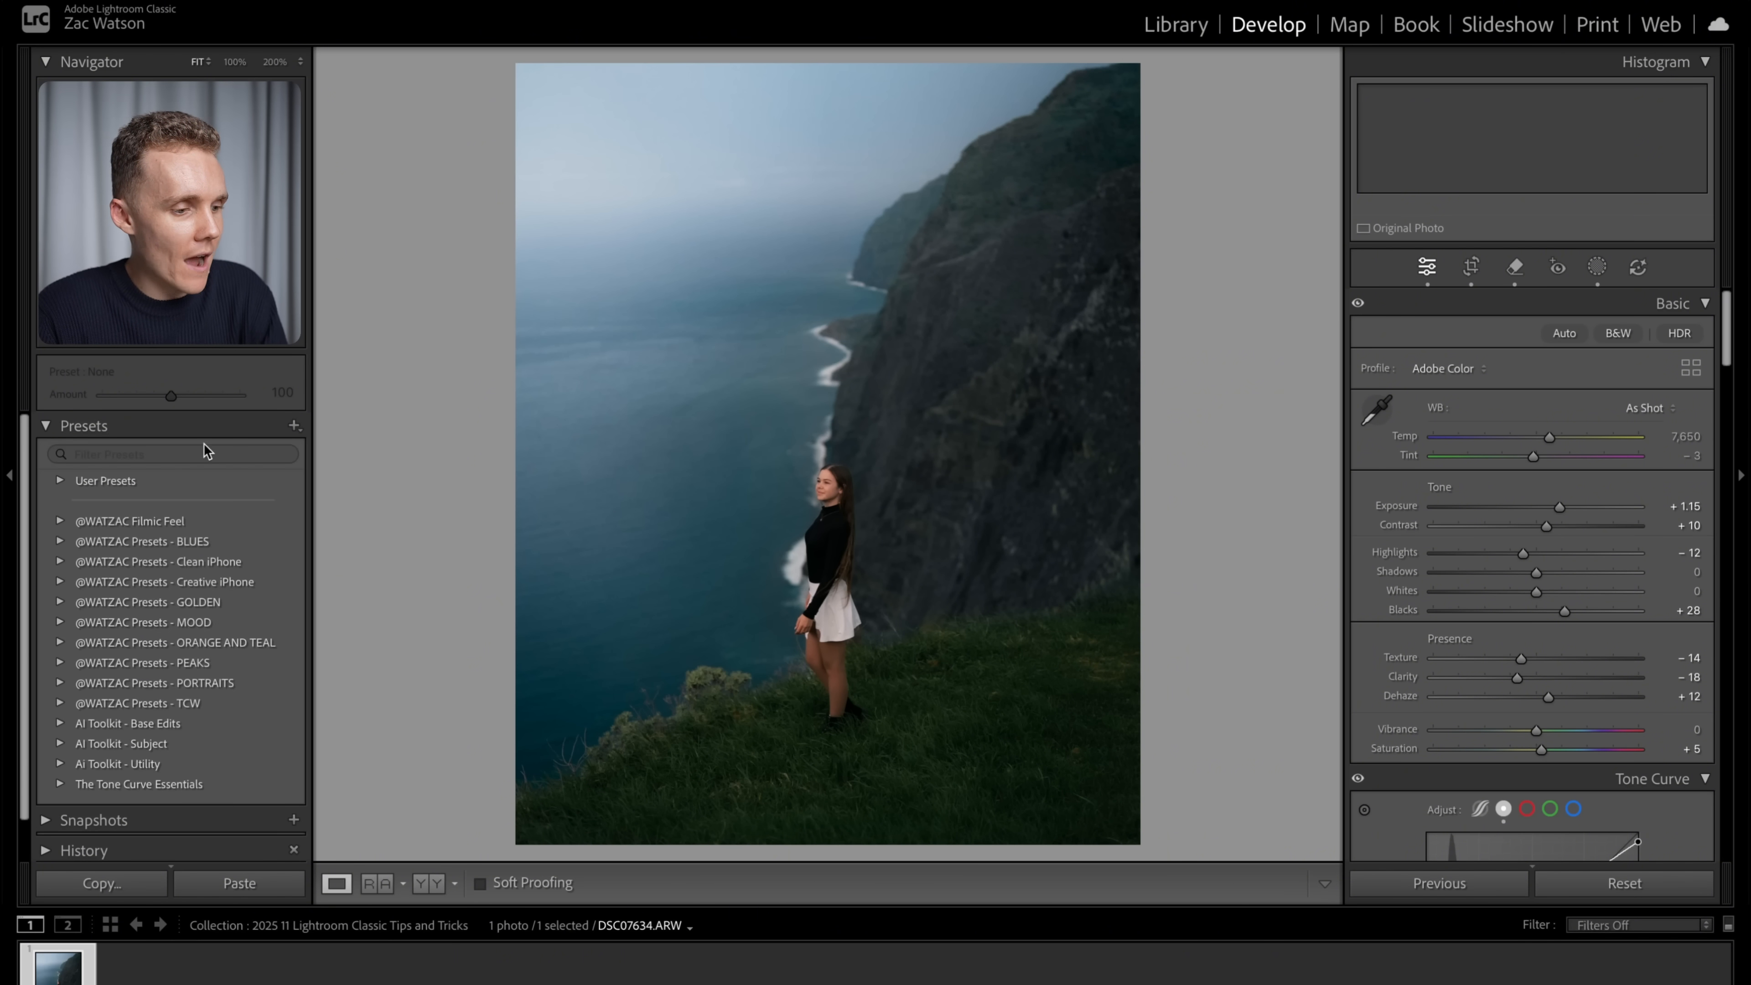
scroll(272, 495, "down", 1)
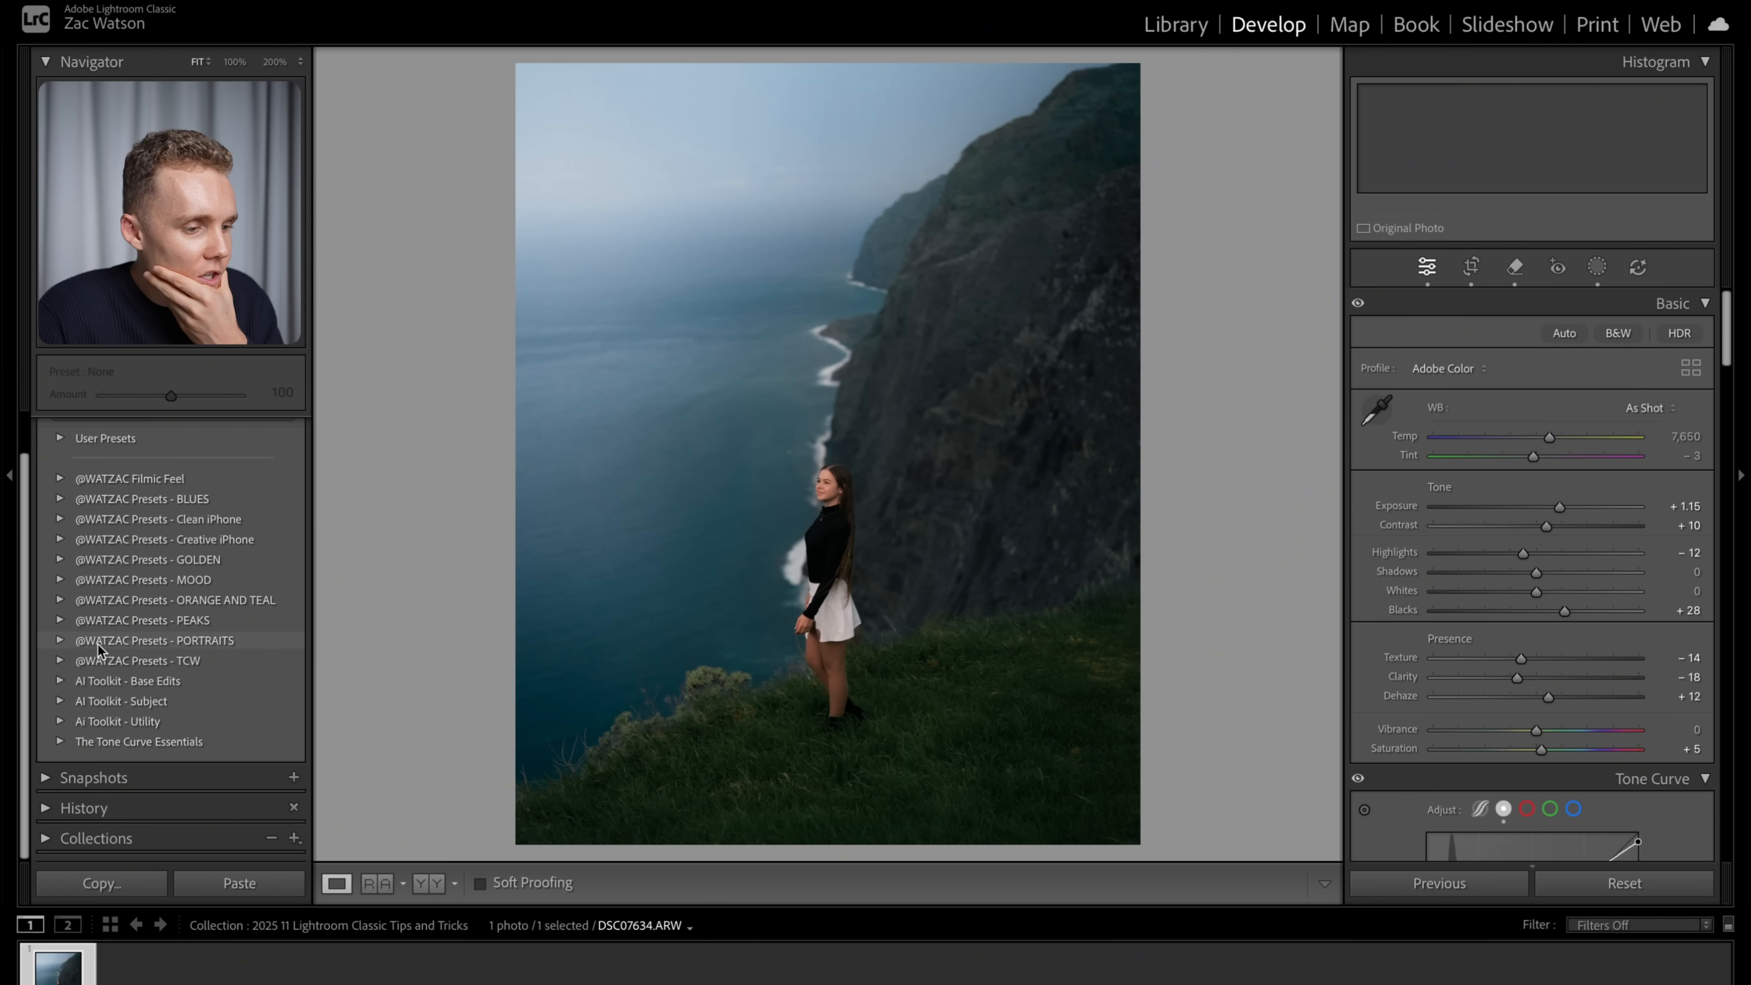
left_click(61, 641)
scroll(227, 509, "down", 2)
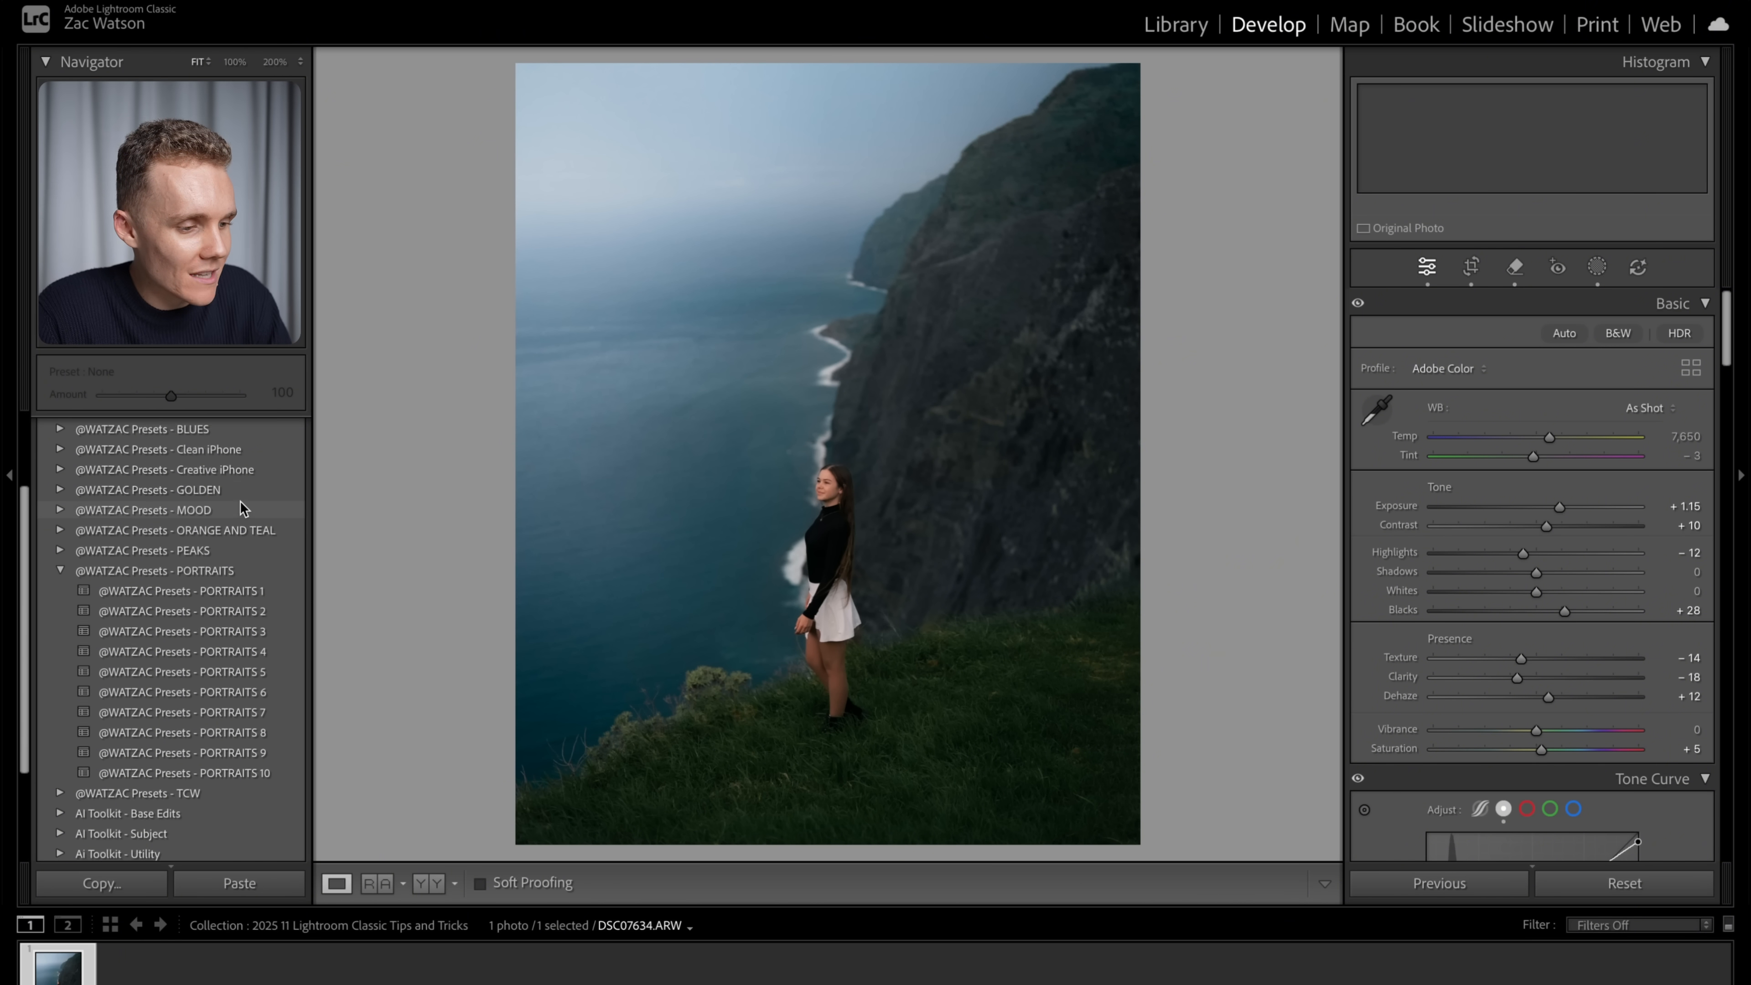
mouse_move(274, 590)
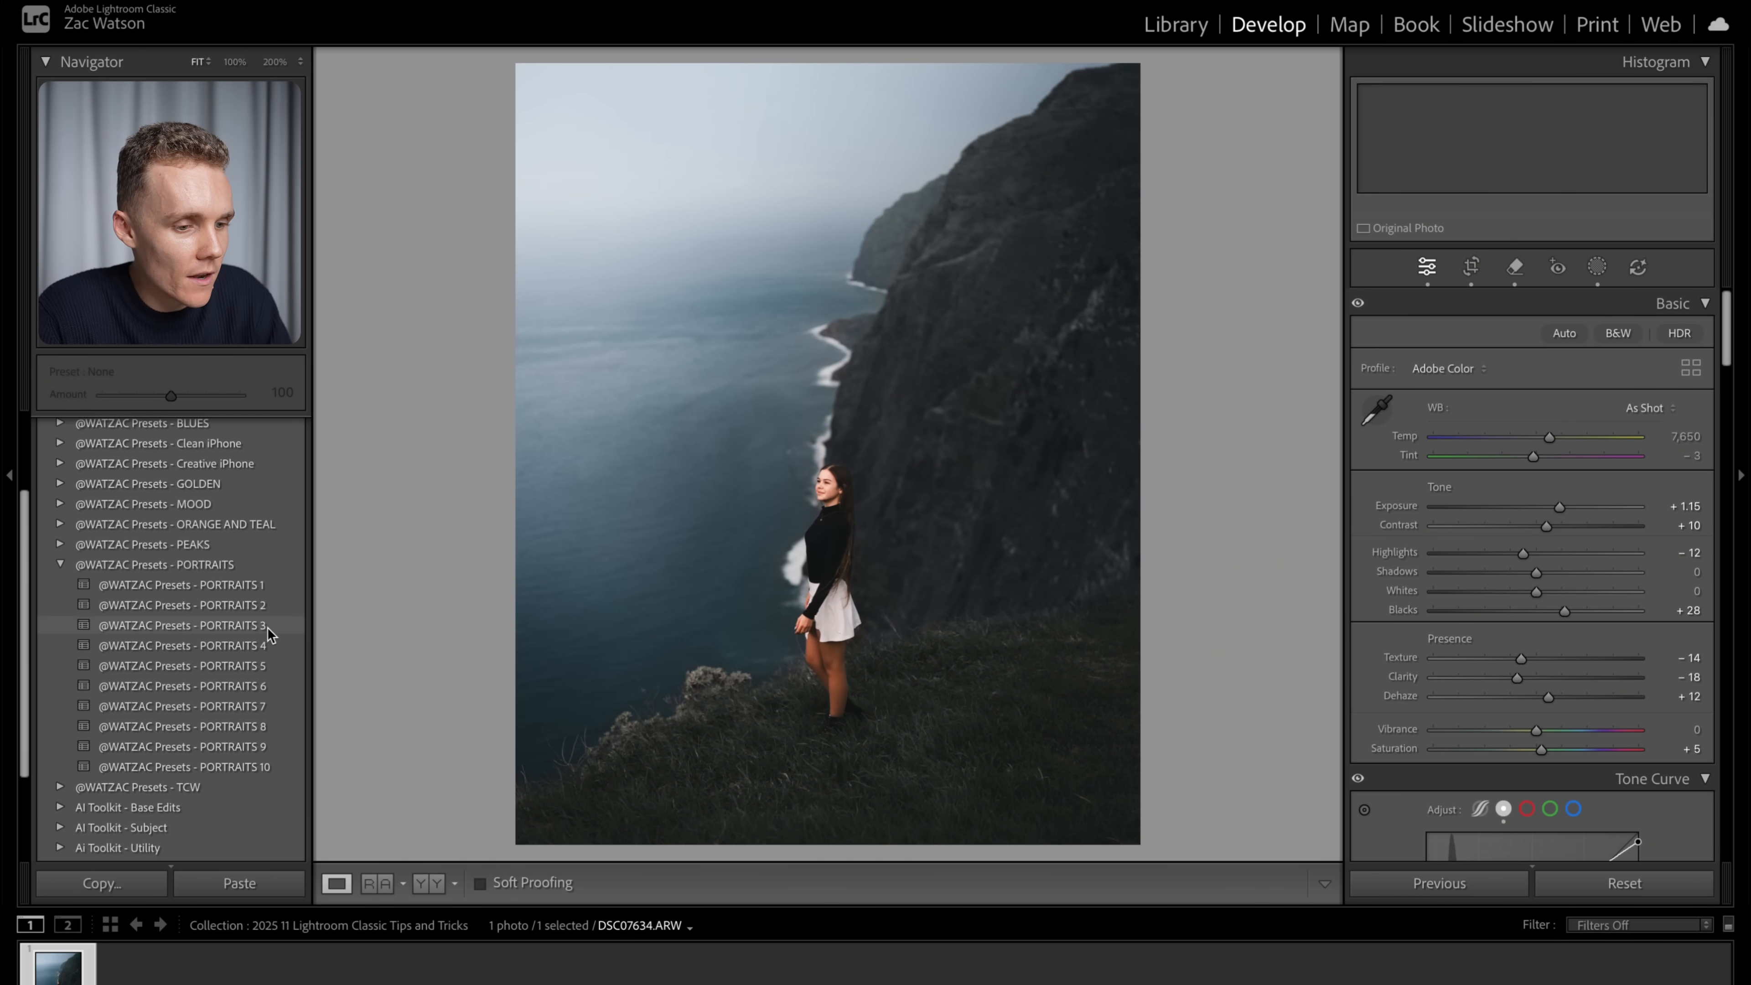
left_click(261, 742)
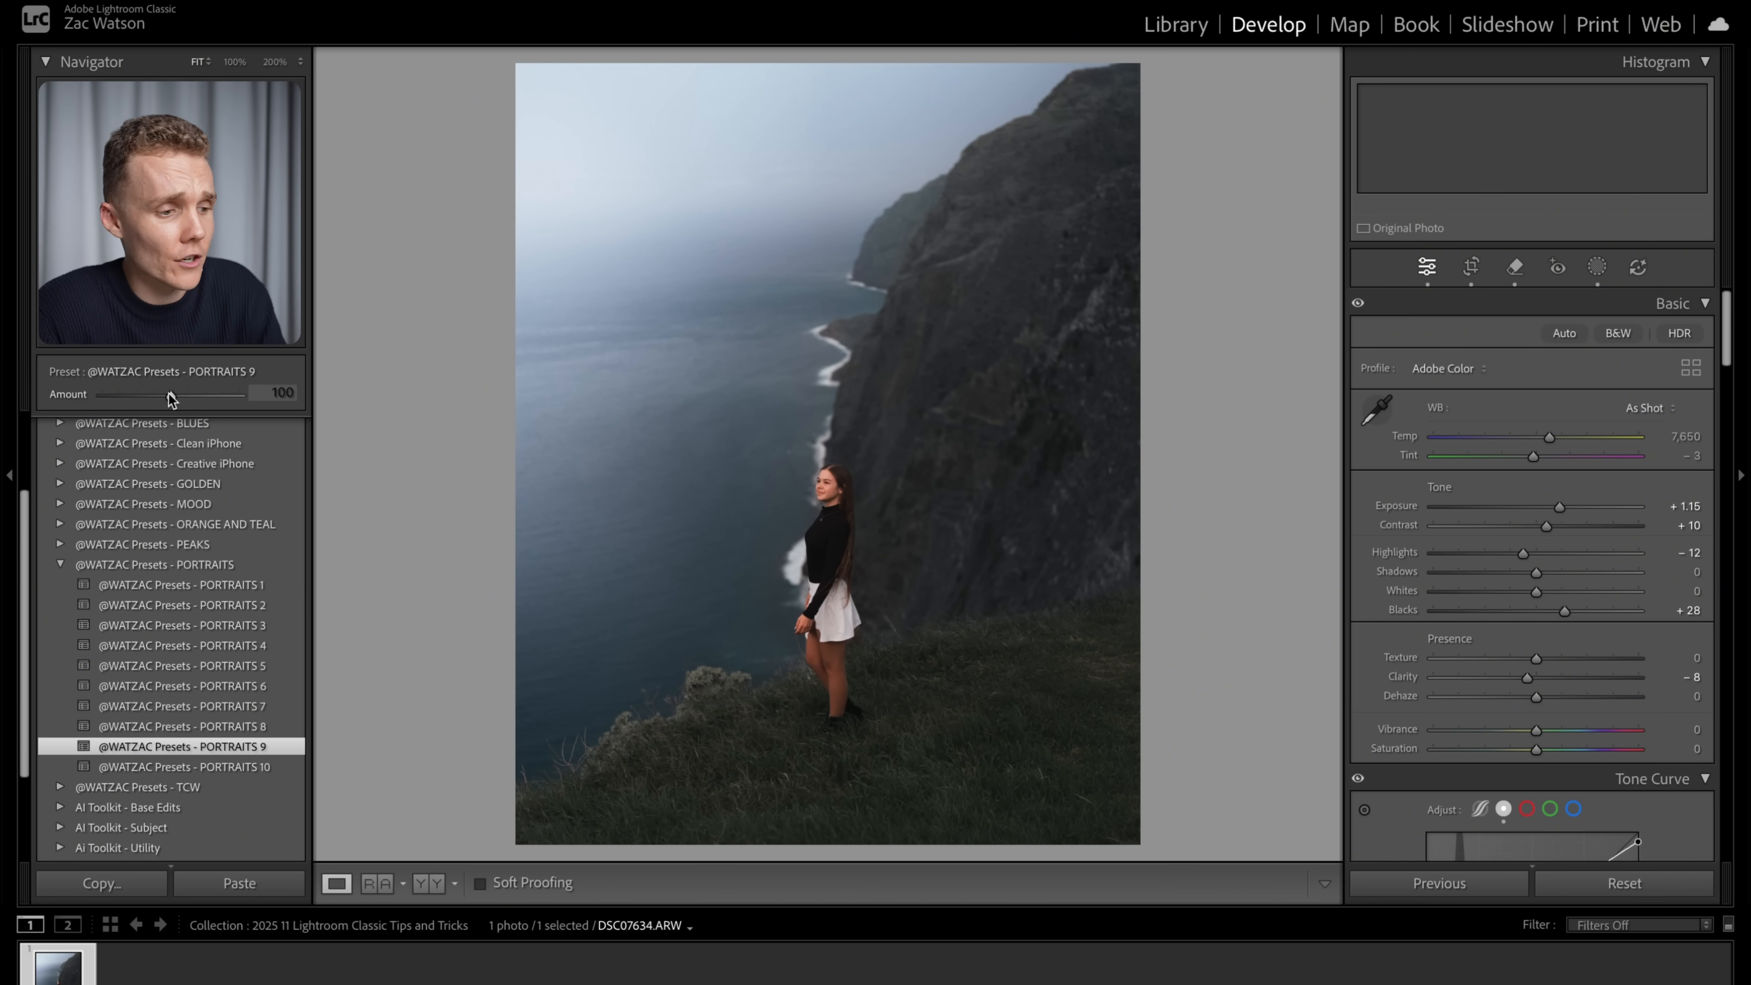
mouse_move(169, 397)
left_mouse_down()
mouse_move(115, 404)
mouse_move(202, 397)
left_mouse_up()
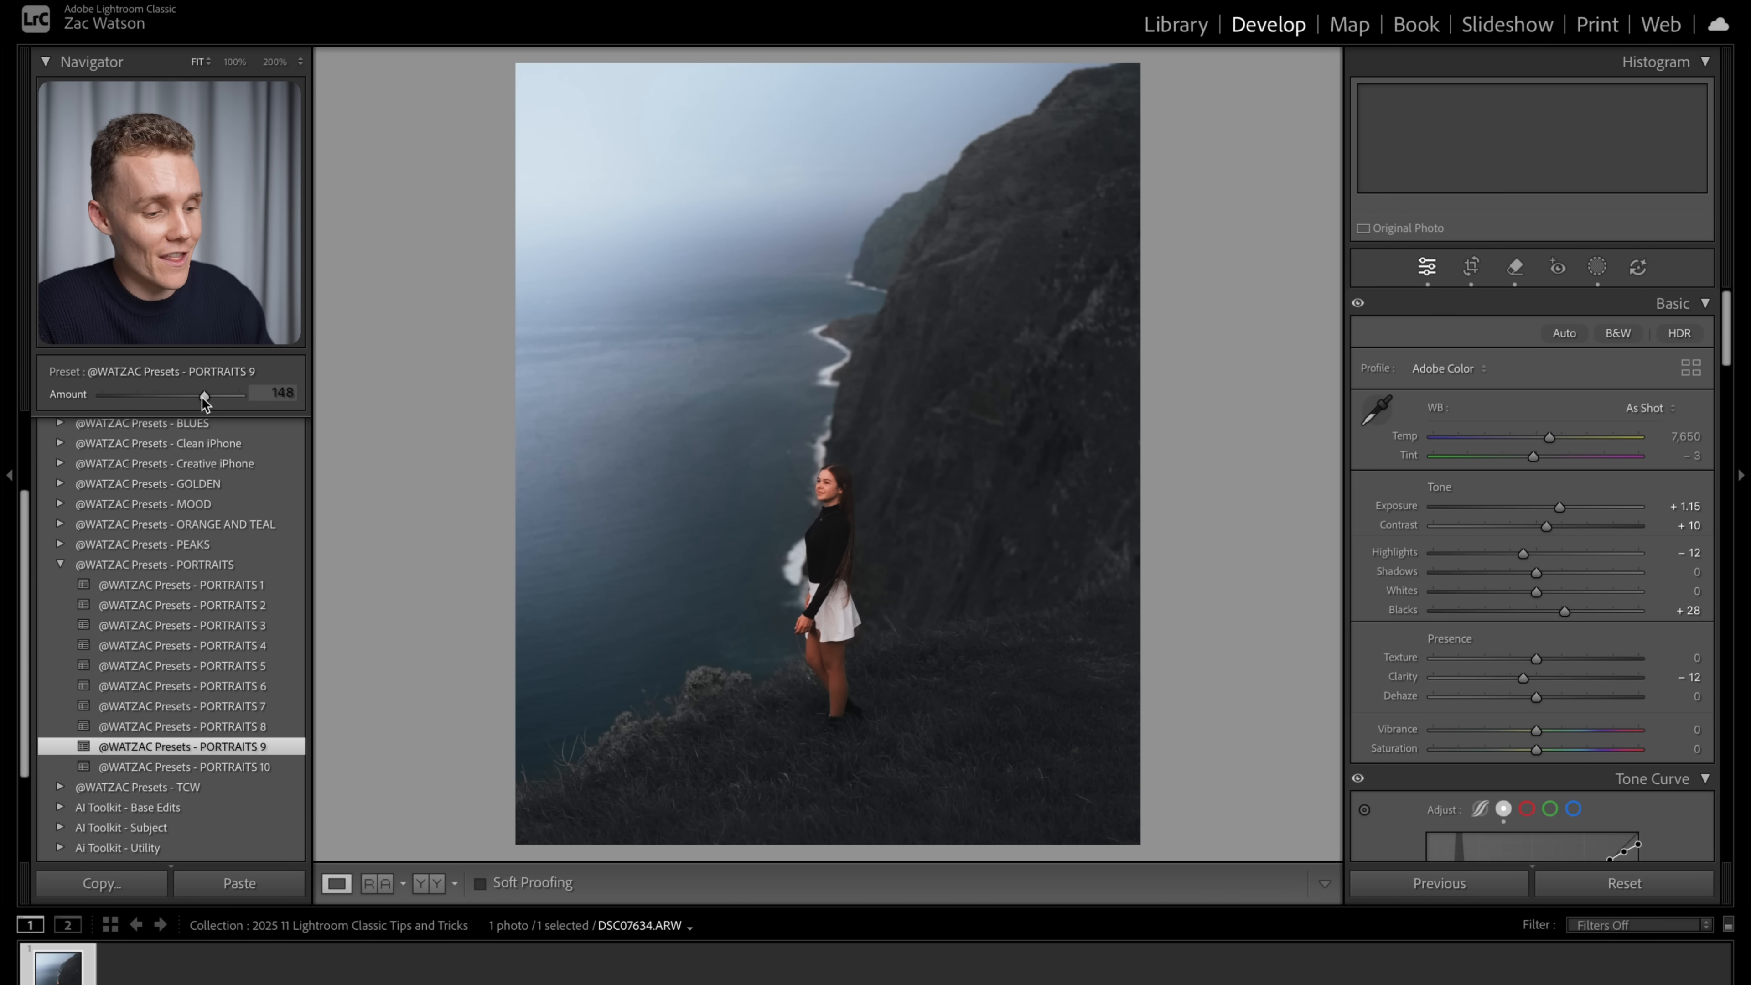
key("ctrl+z")
key("ctrl+z")
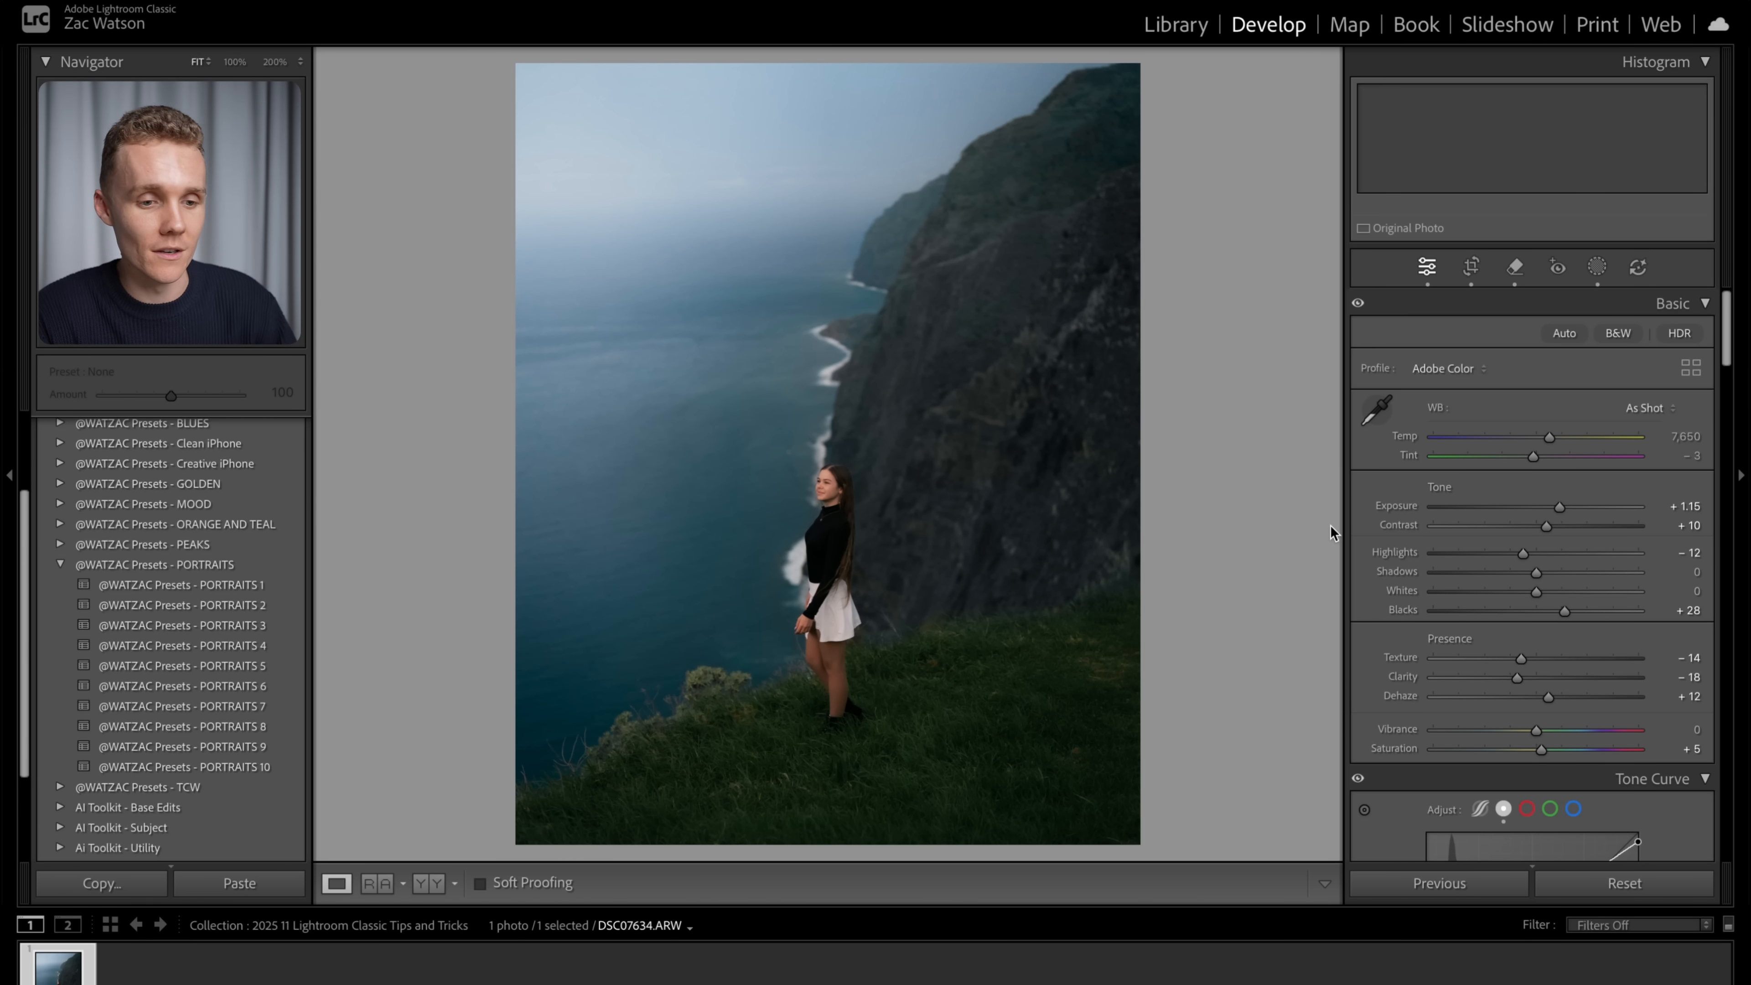
Create a Linear Gradient mask from the photo's upper edge down to just above the woman's head.
left_click(1597, 267)
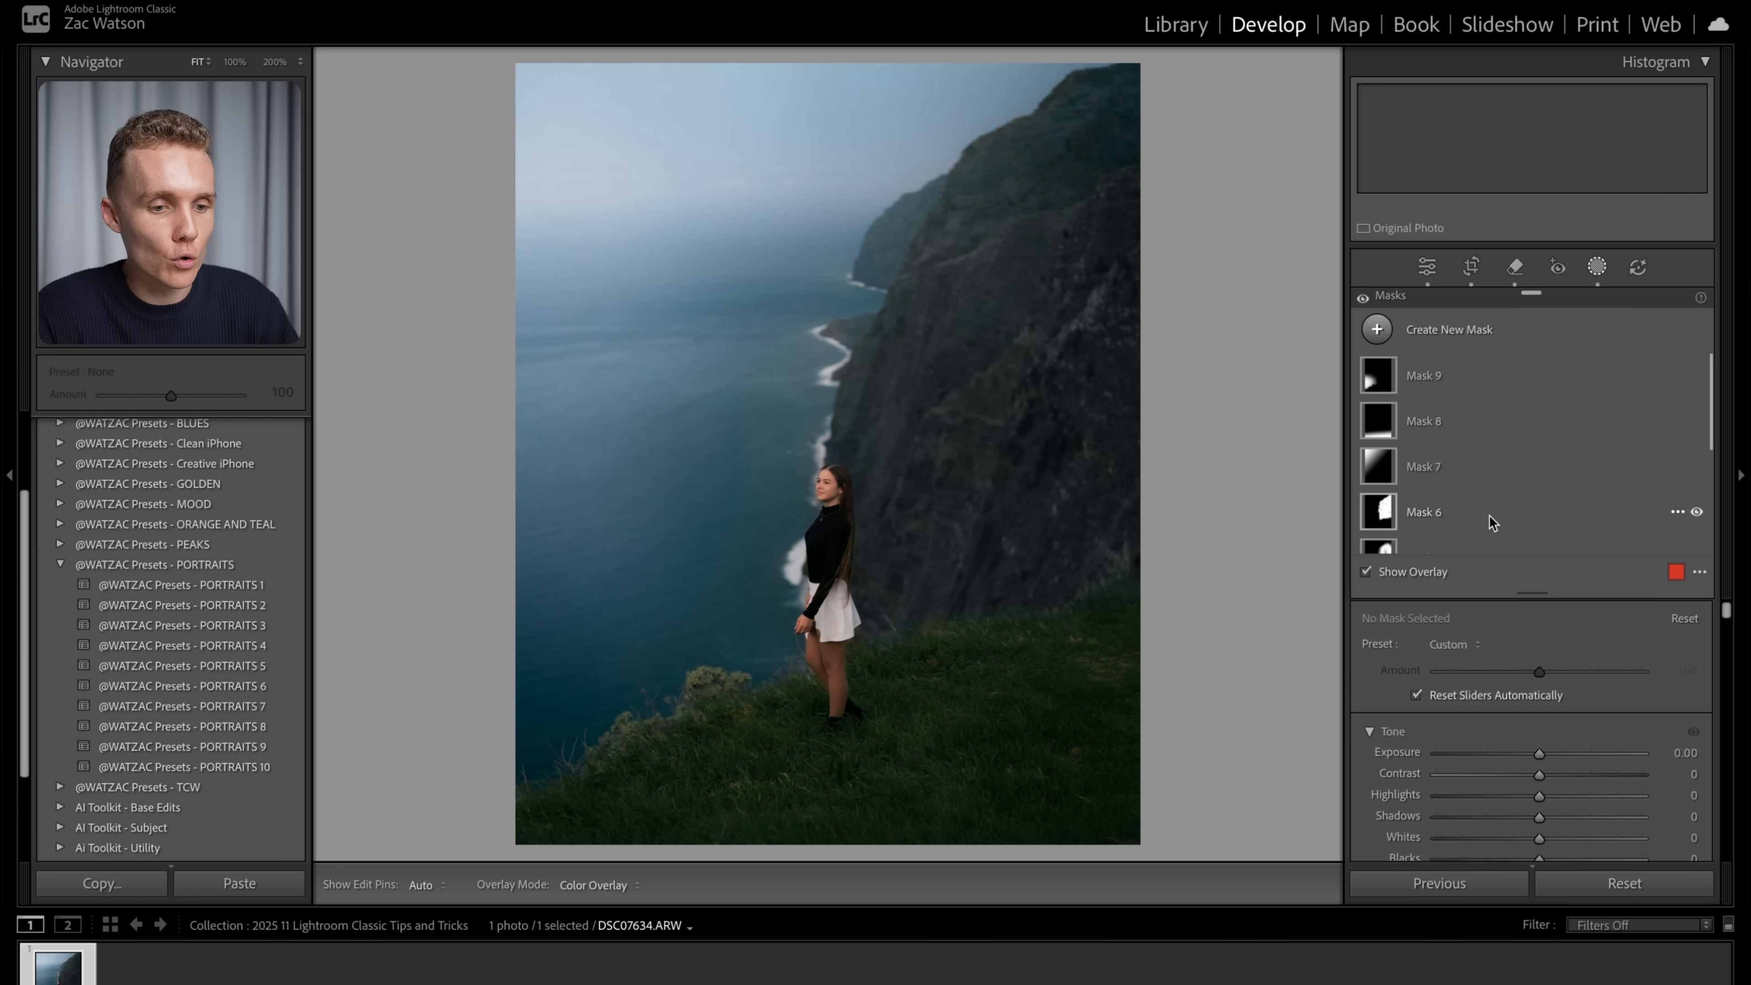
left_click(1377, 329)
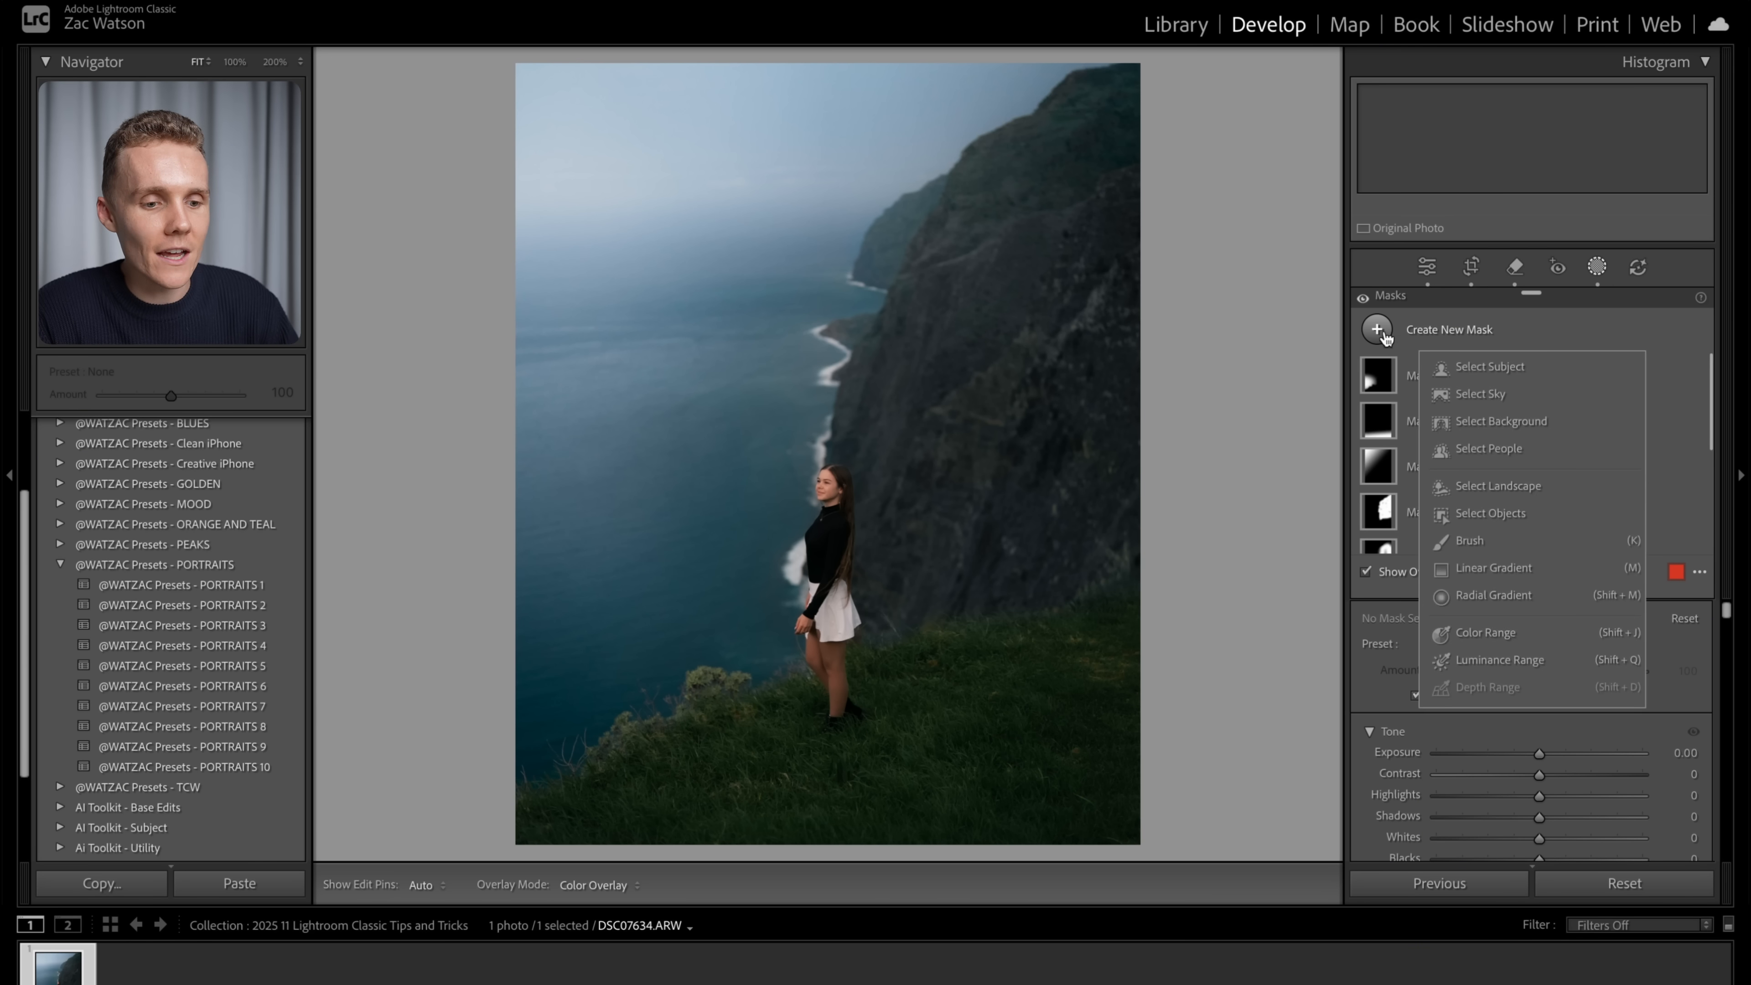
left_click(1506, 570)
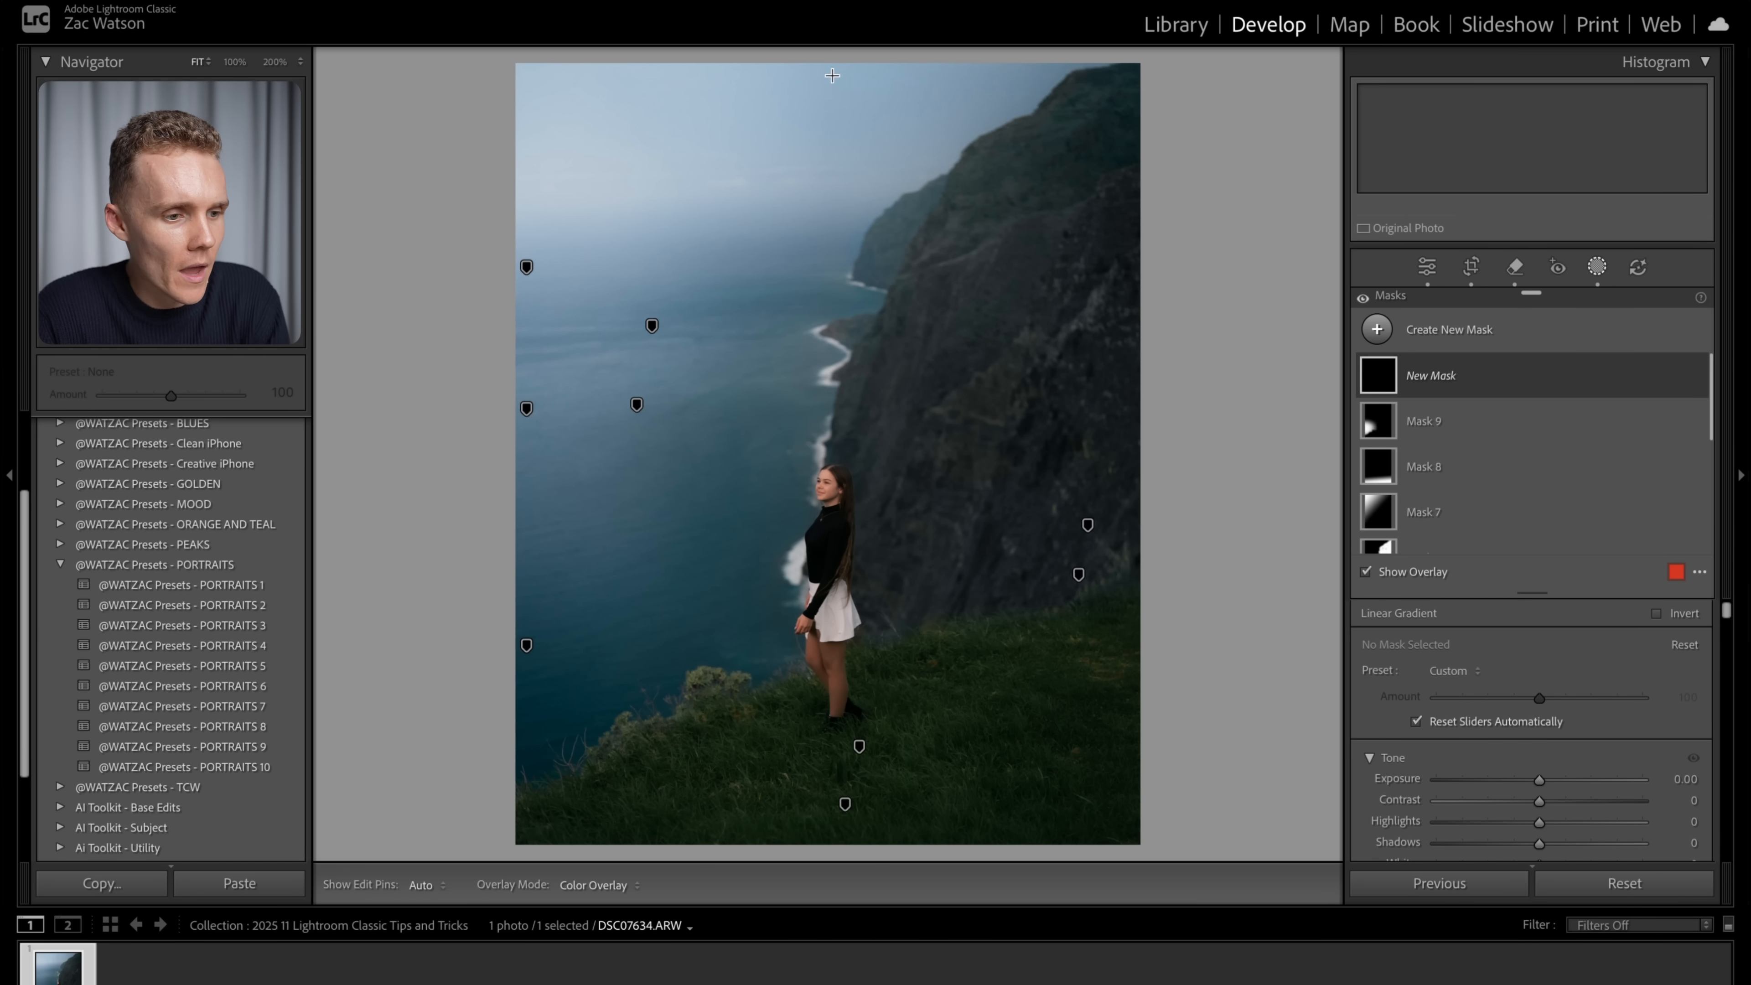
left_click_drag(816, 60, 834, 370)
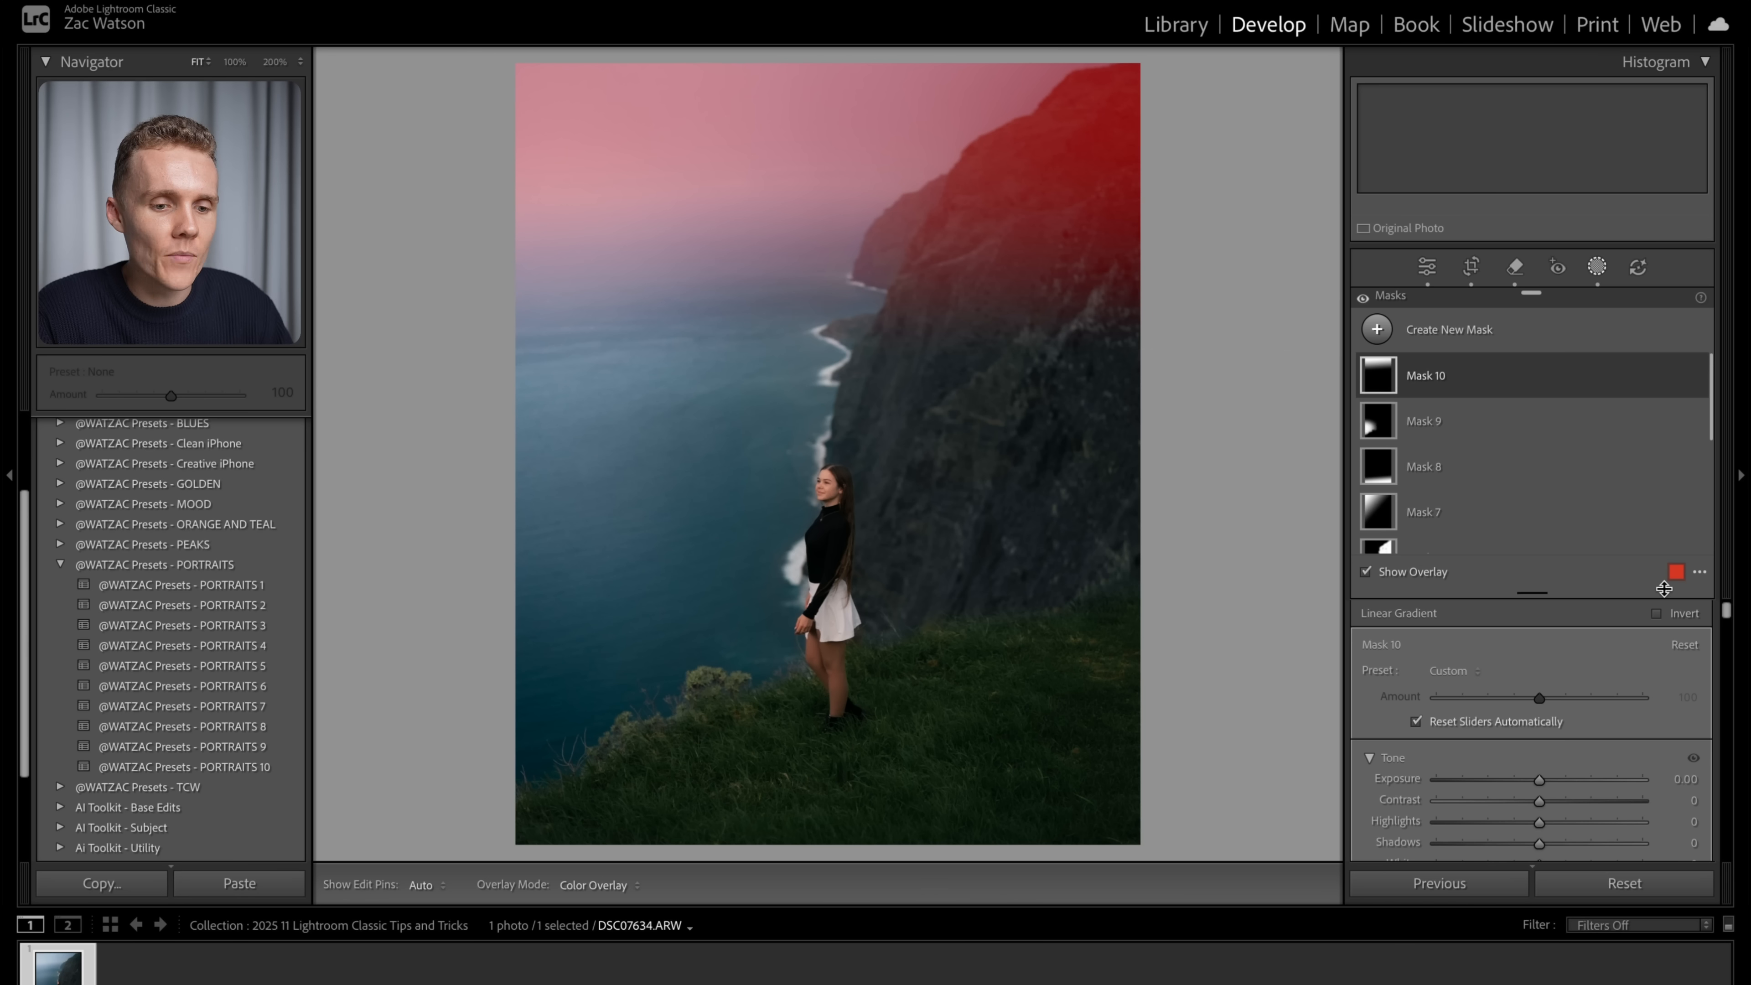
Change the mask overlay colour, trying green and dark blue before picking an azure shade.
left_click(1675, 575)
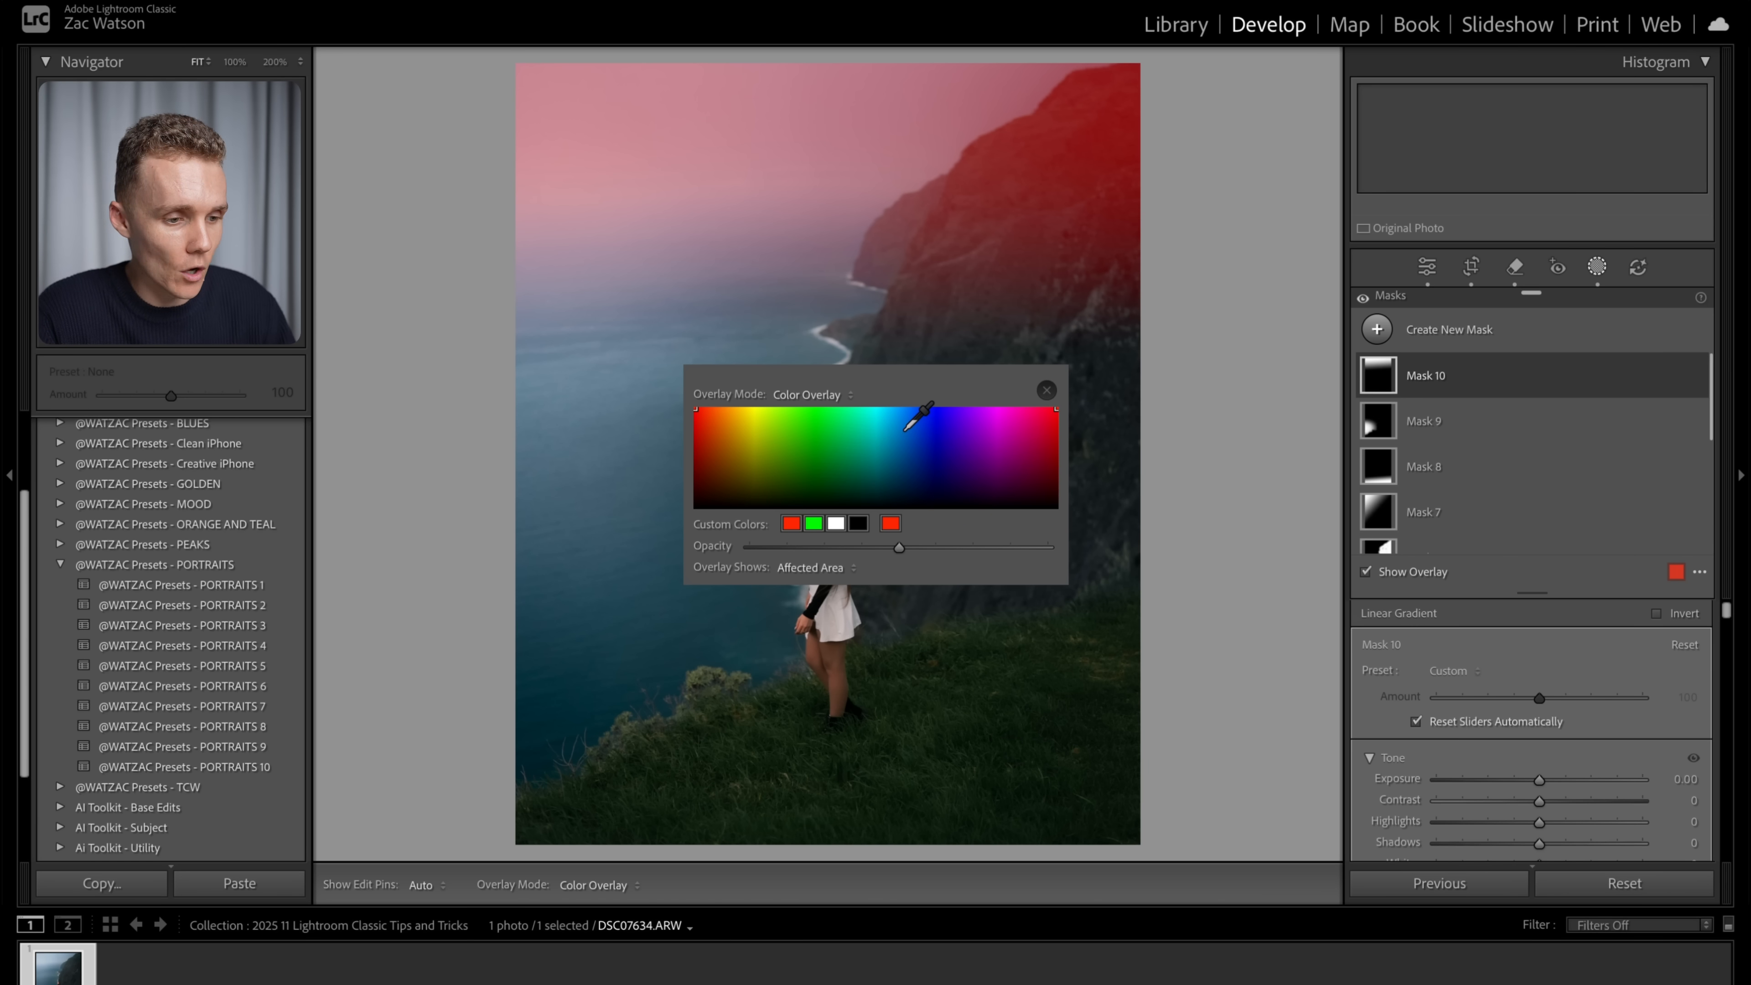
left_click(807, 444)
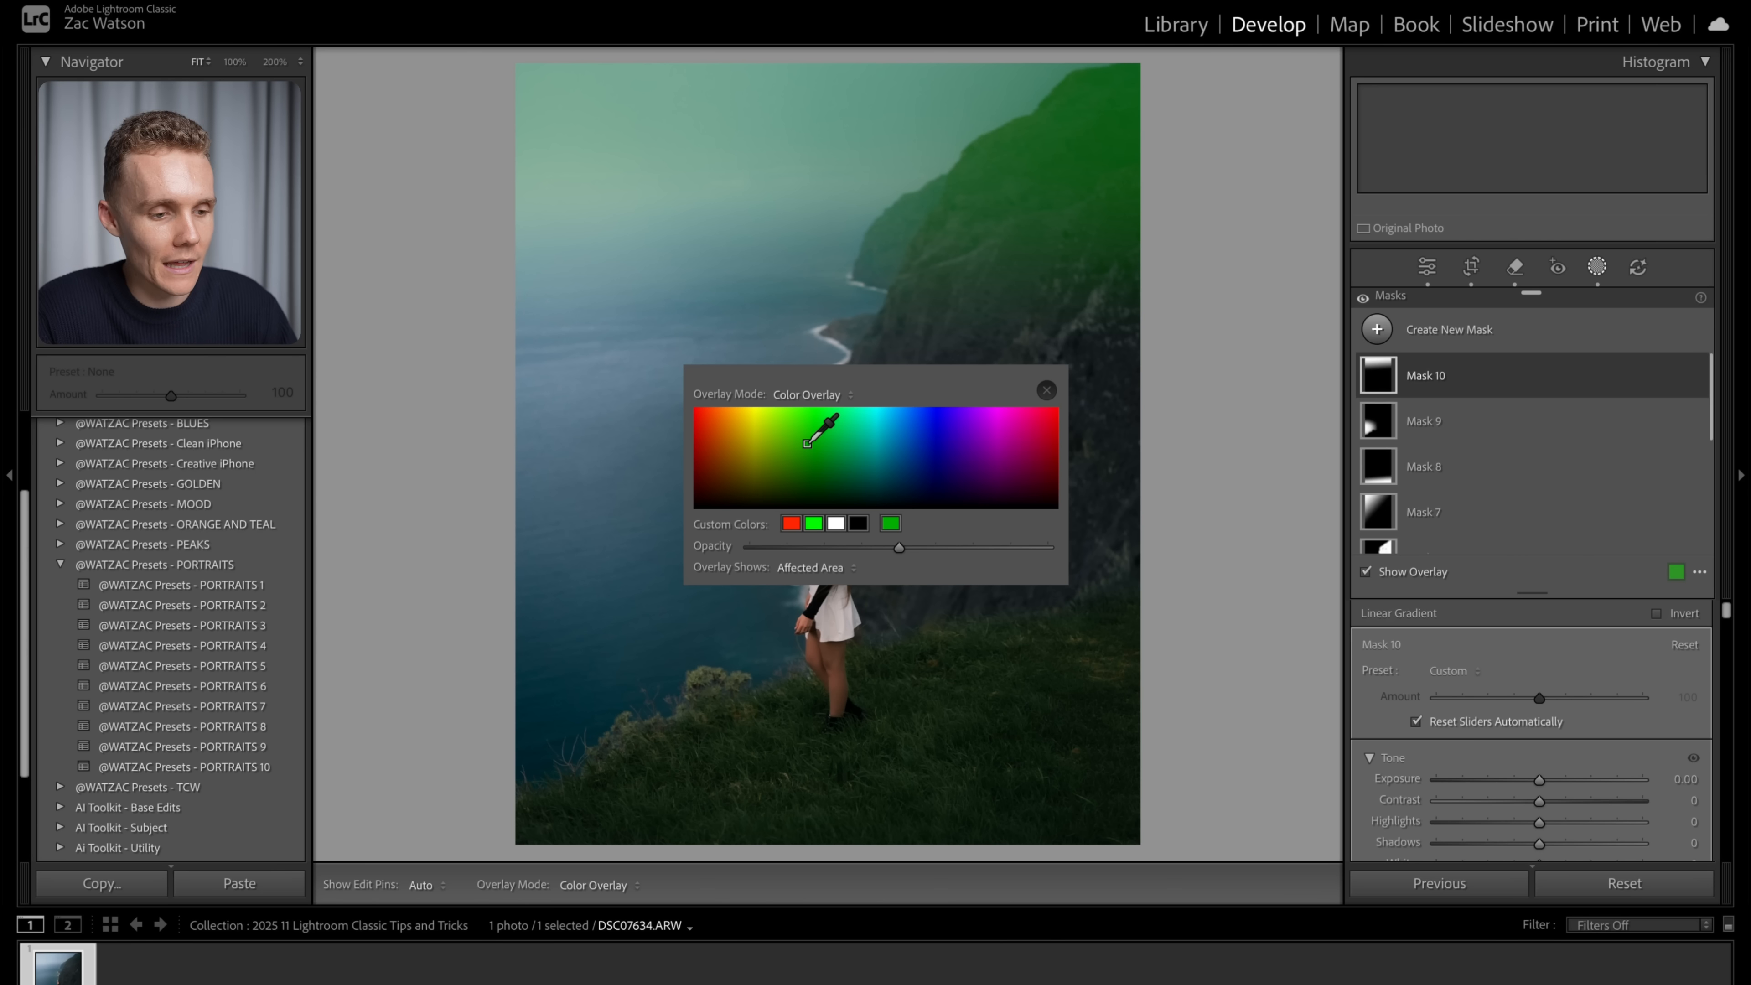
left_click(941, 432)
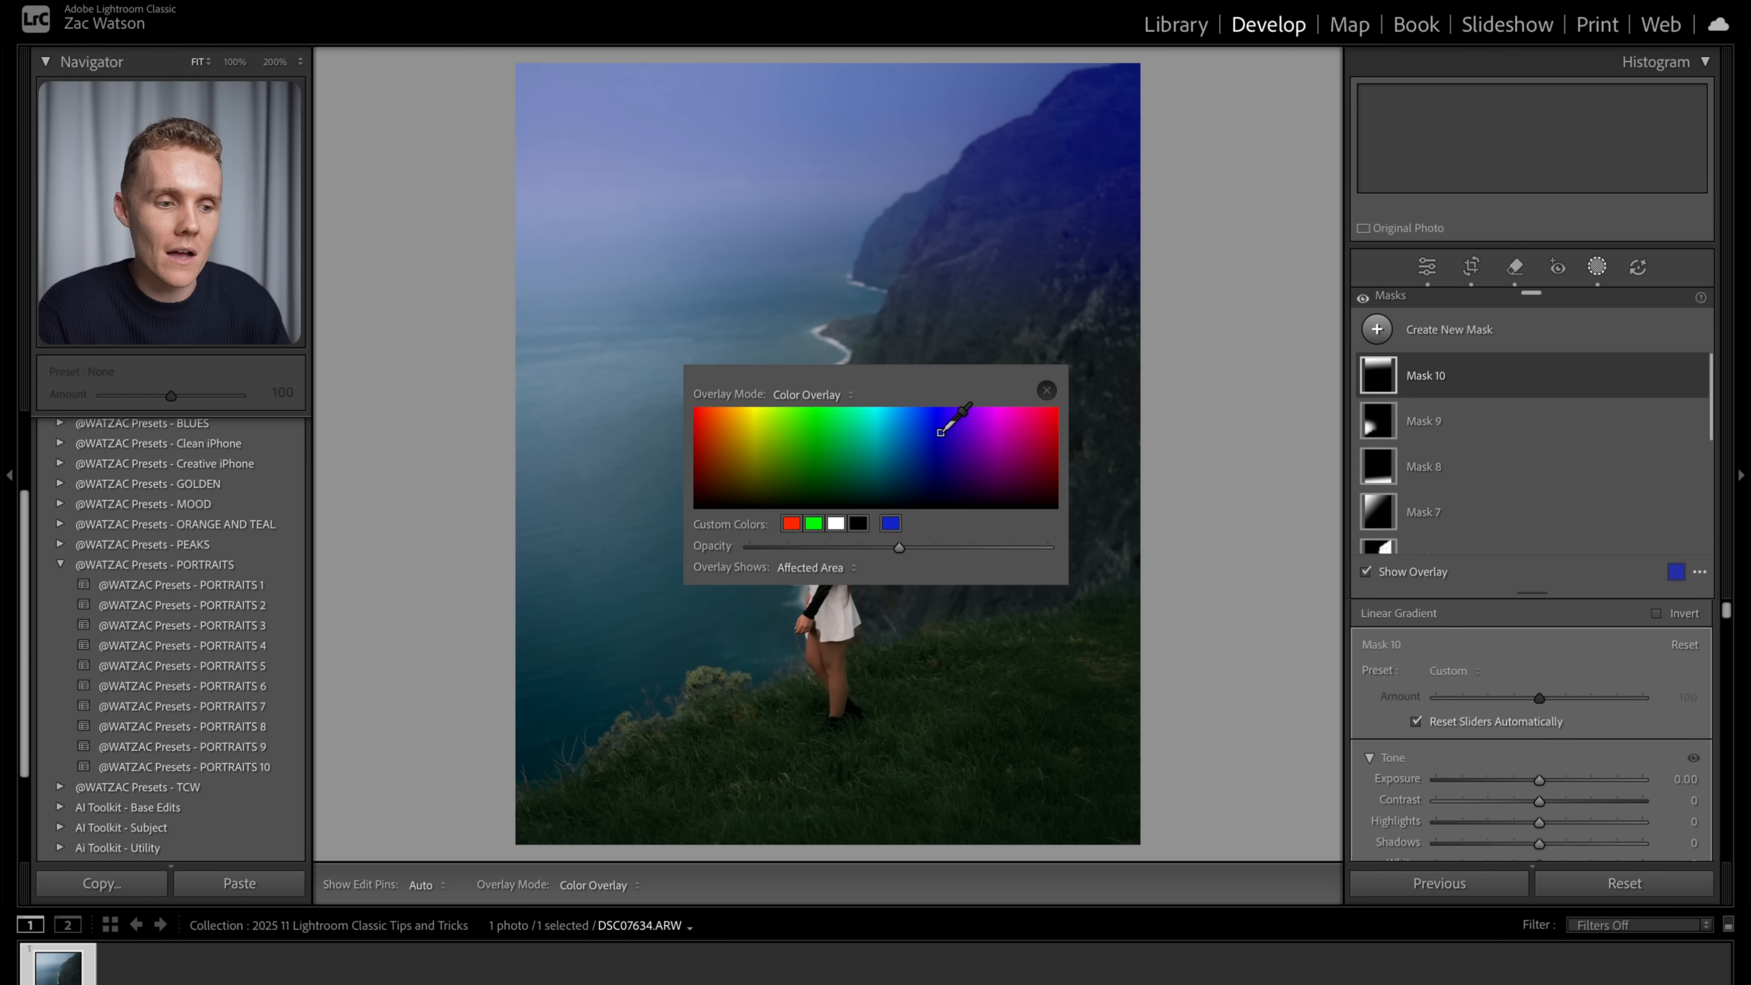
left_click(905, 427)
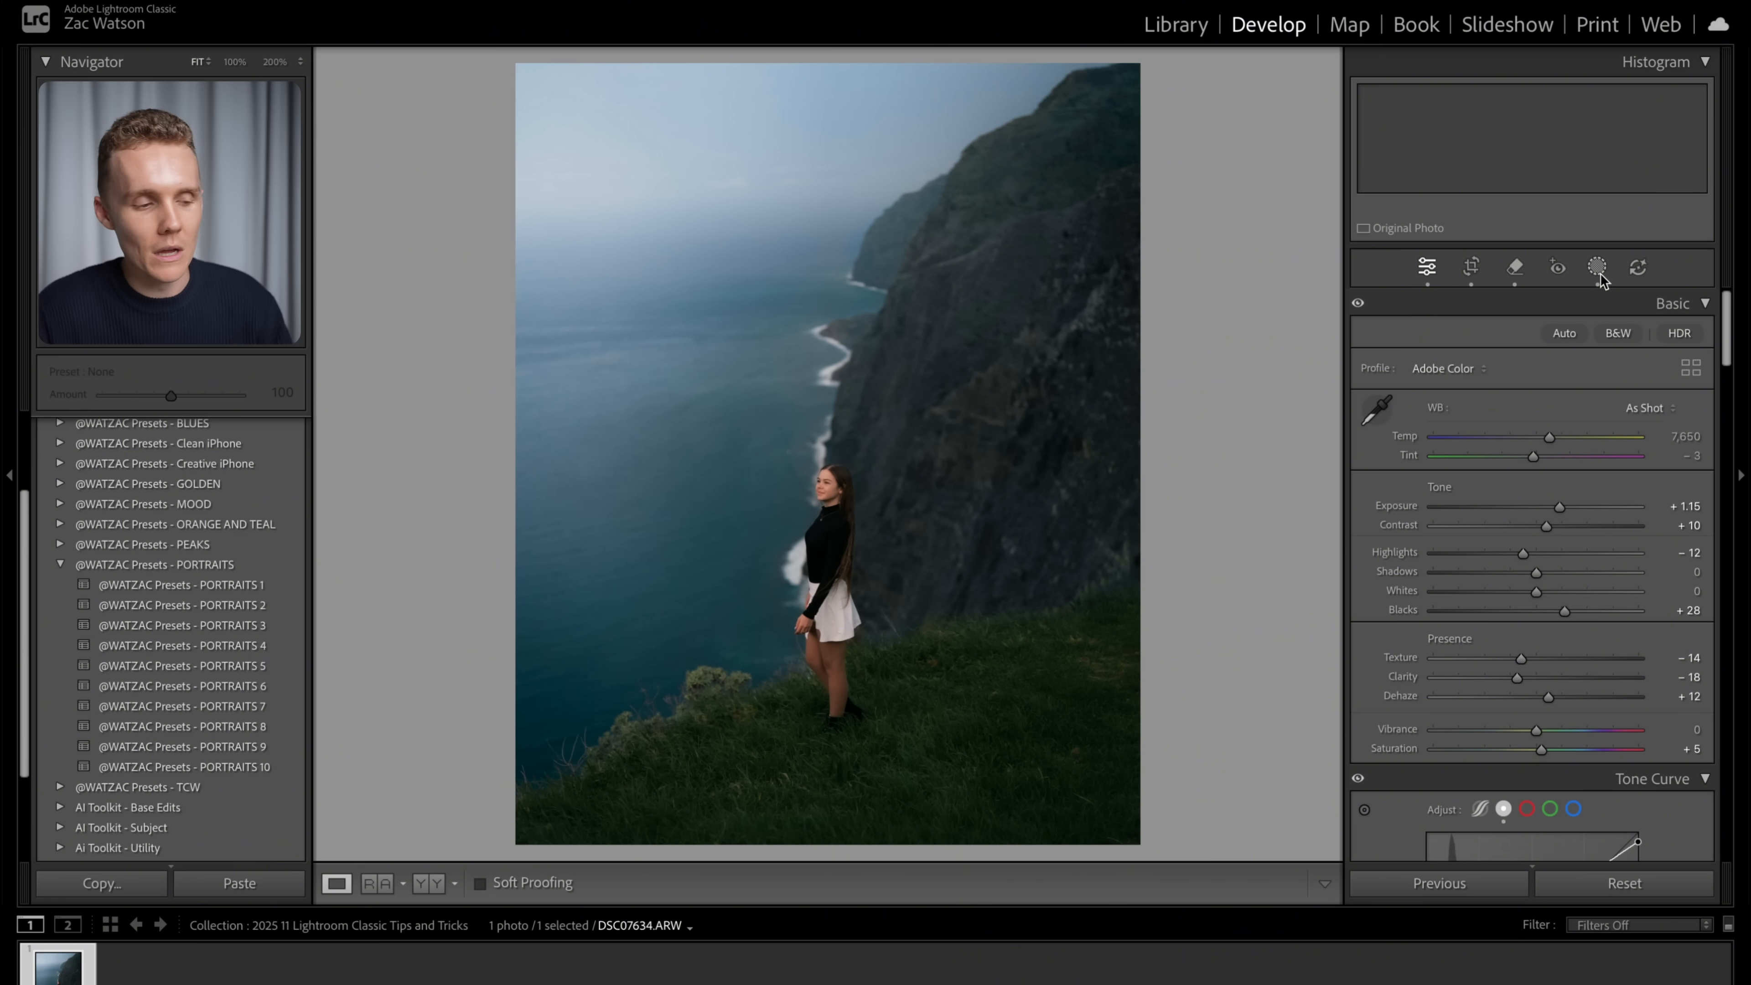
Apply the AI Toolkit preset Subject - Brighten Subject at an amount of 40.
scroll(238, 491, "up", 3)
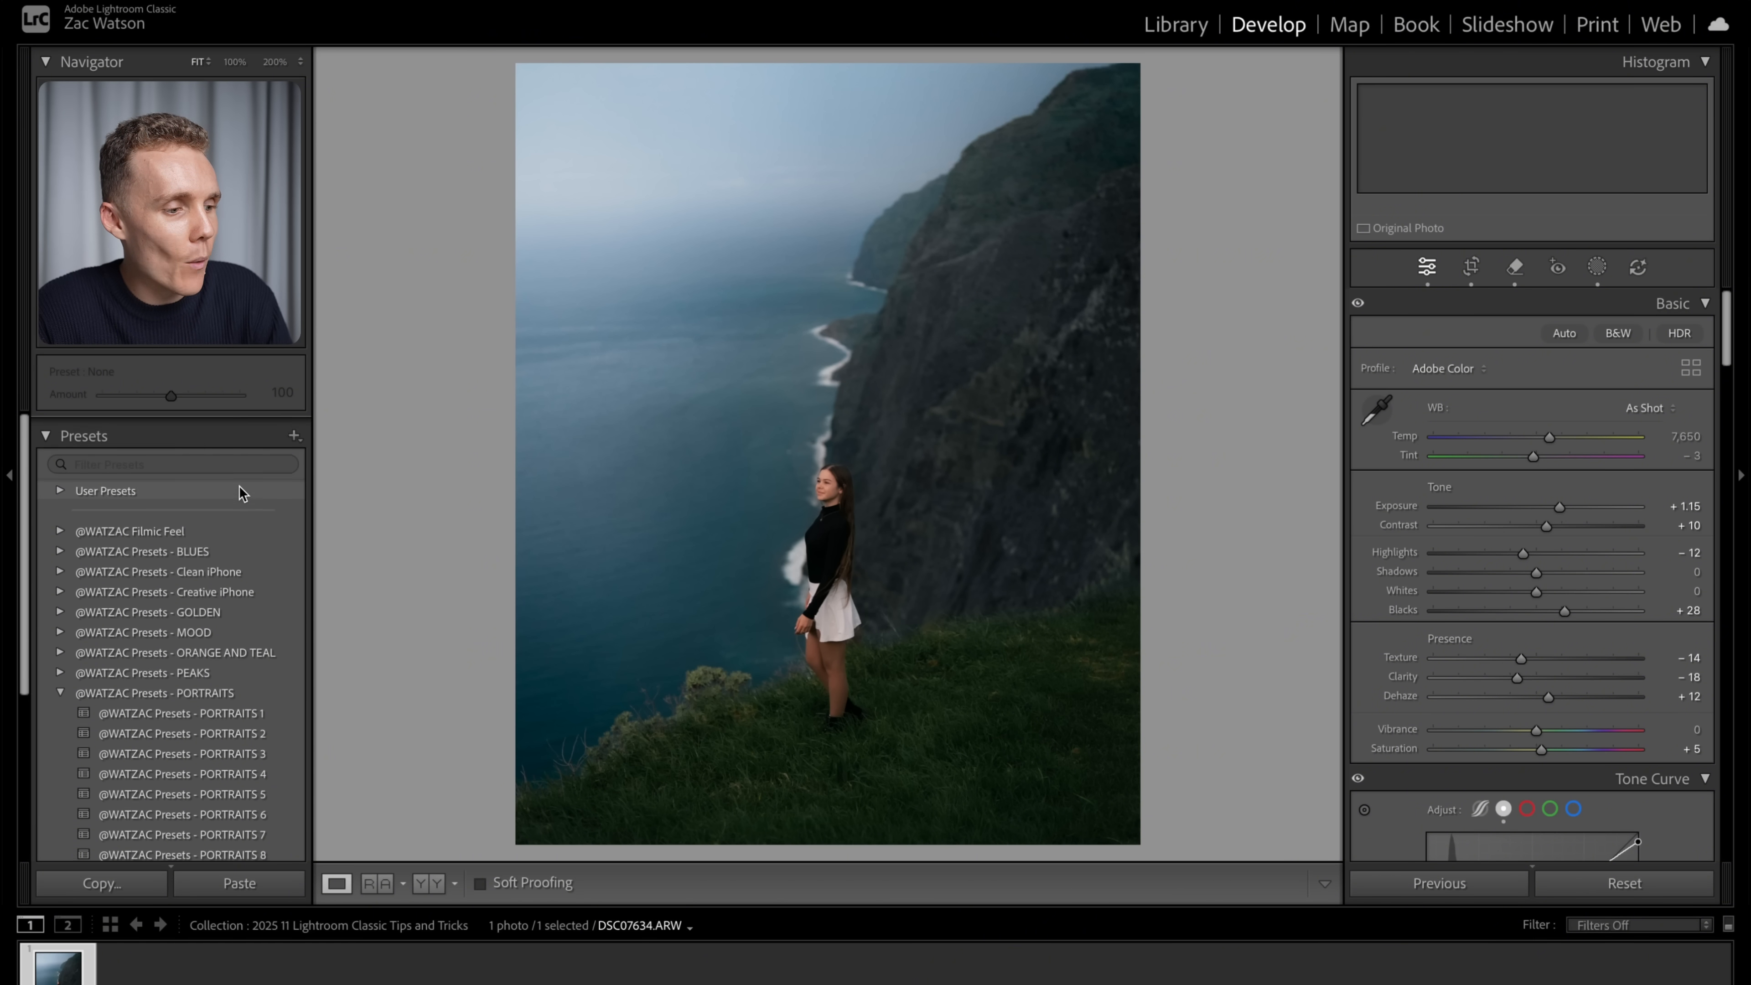
left_click(60, 681)
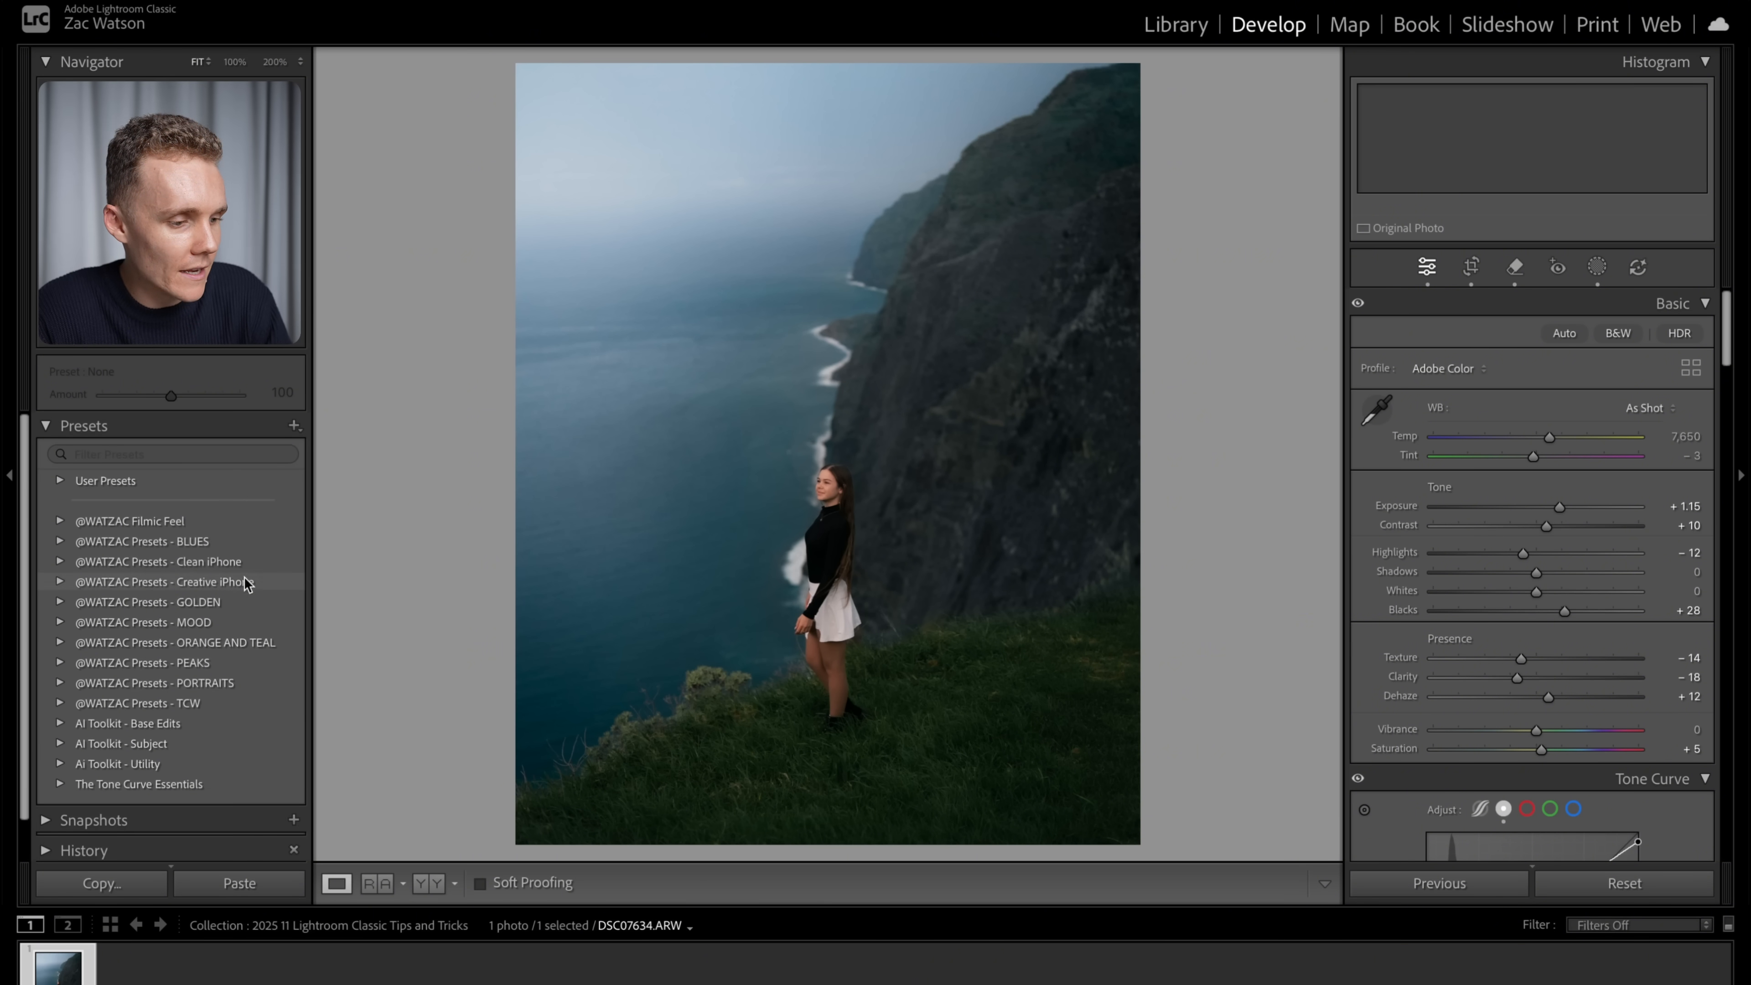
scroll(203, 587, "down", 2)
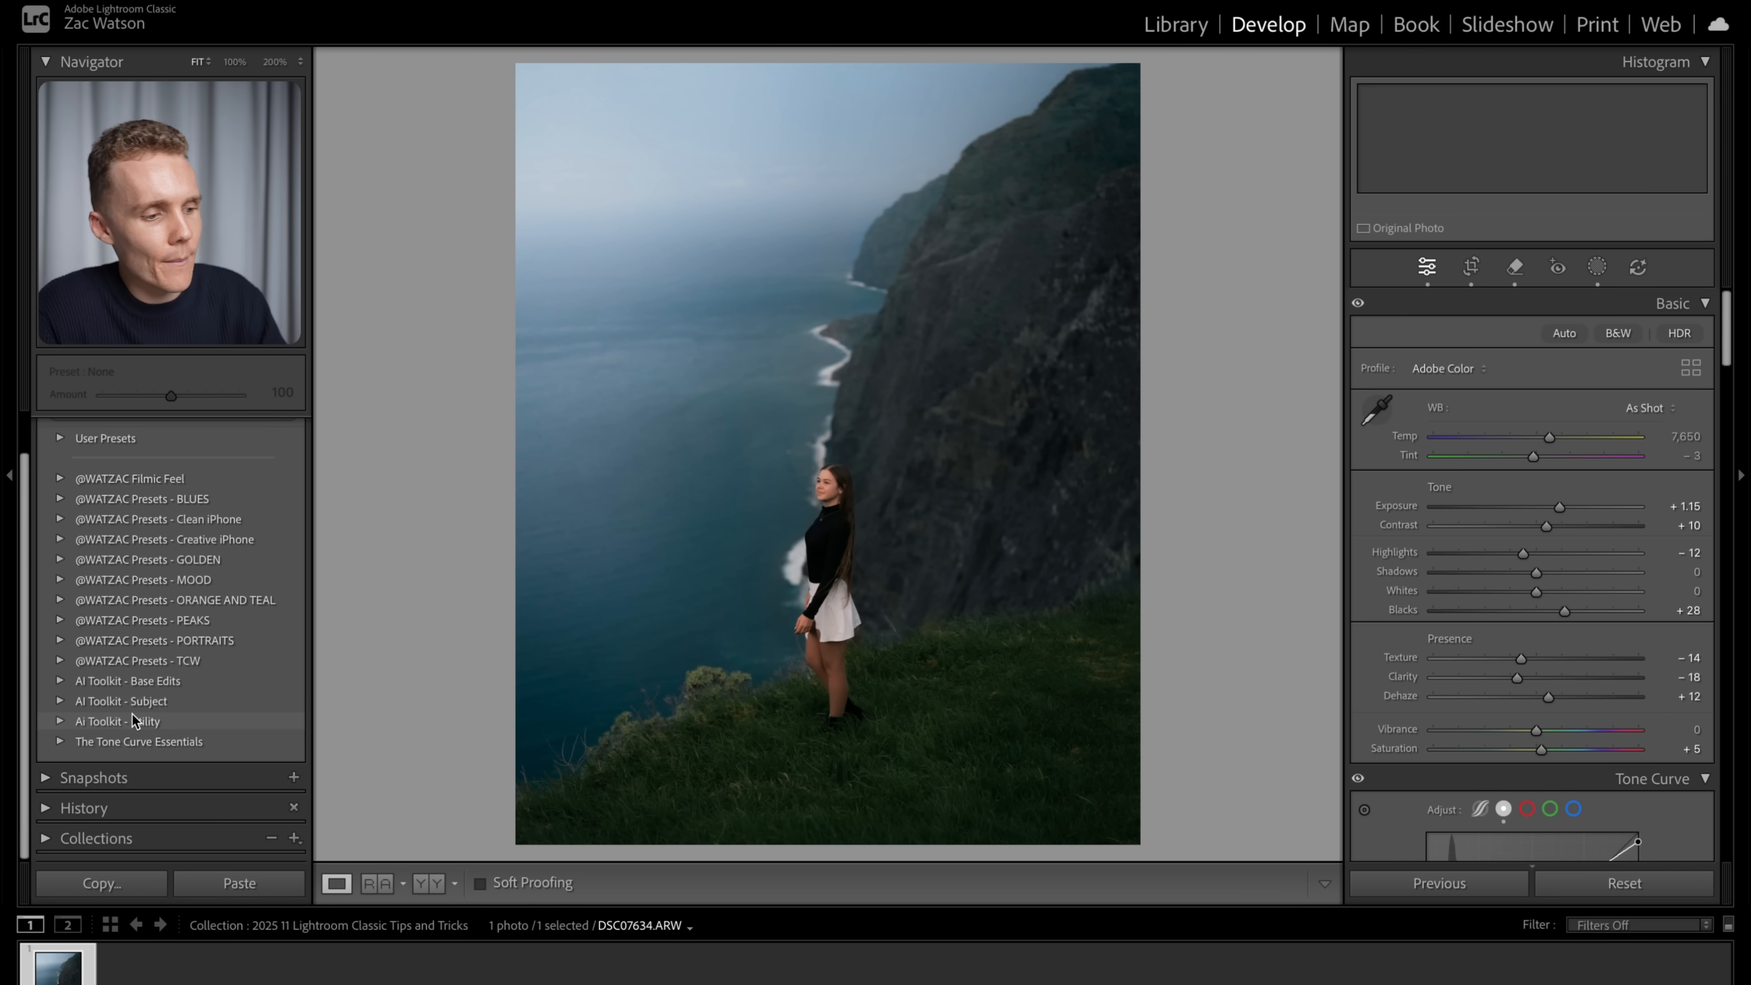
left_click(60, 701)
scroll(116, 579, "down", 5)
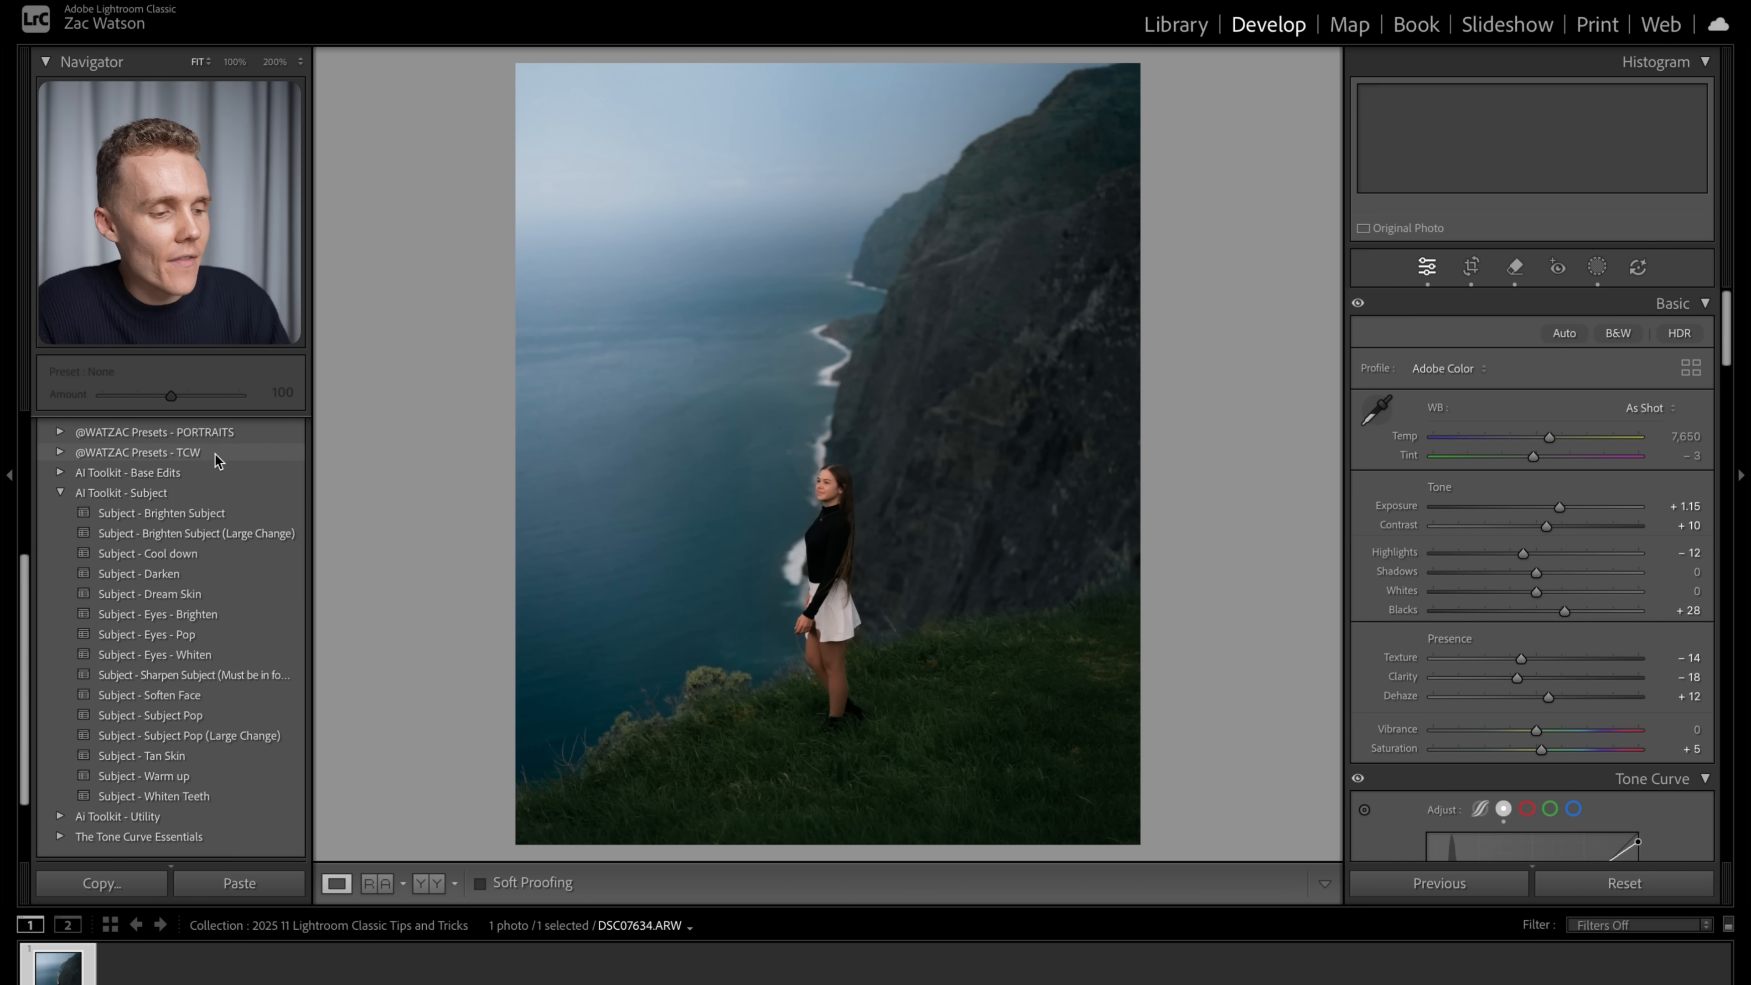
scroll(216, 453, "down", 1)
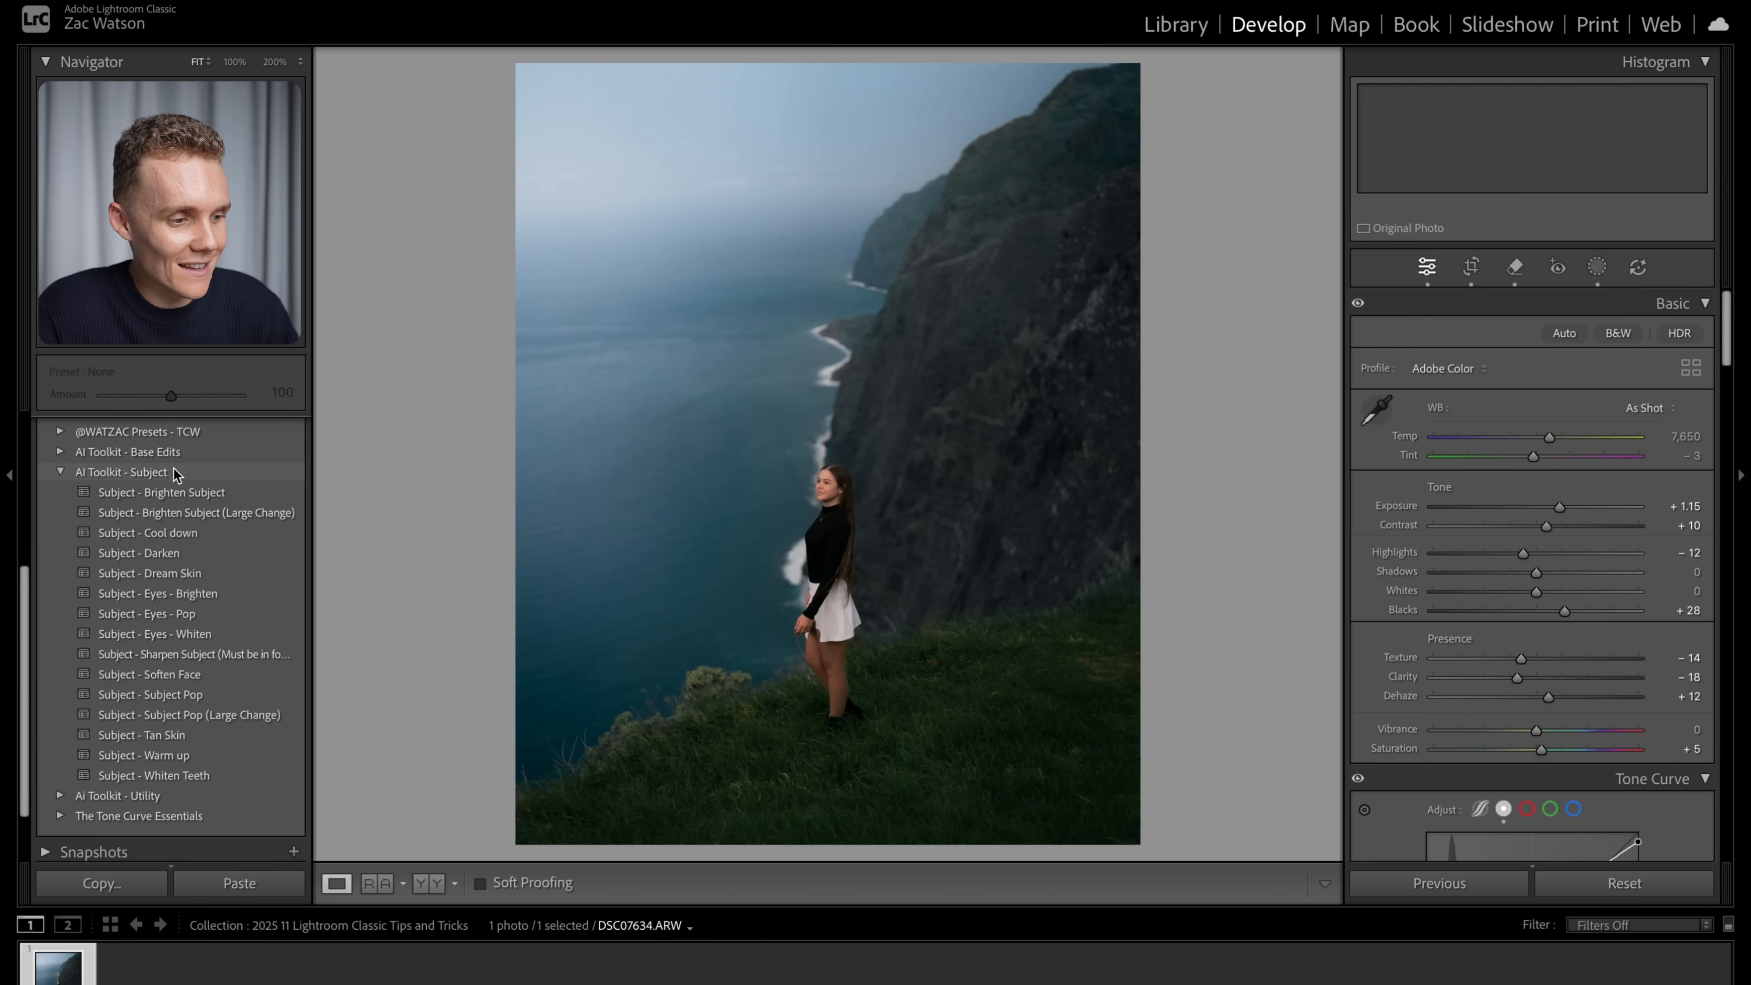
left_click(179, 491)
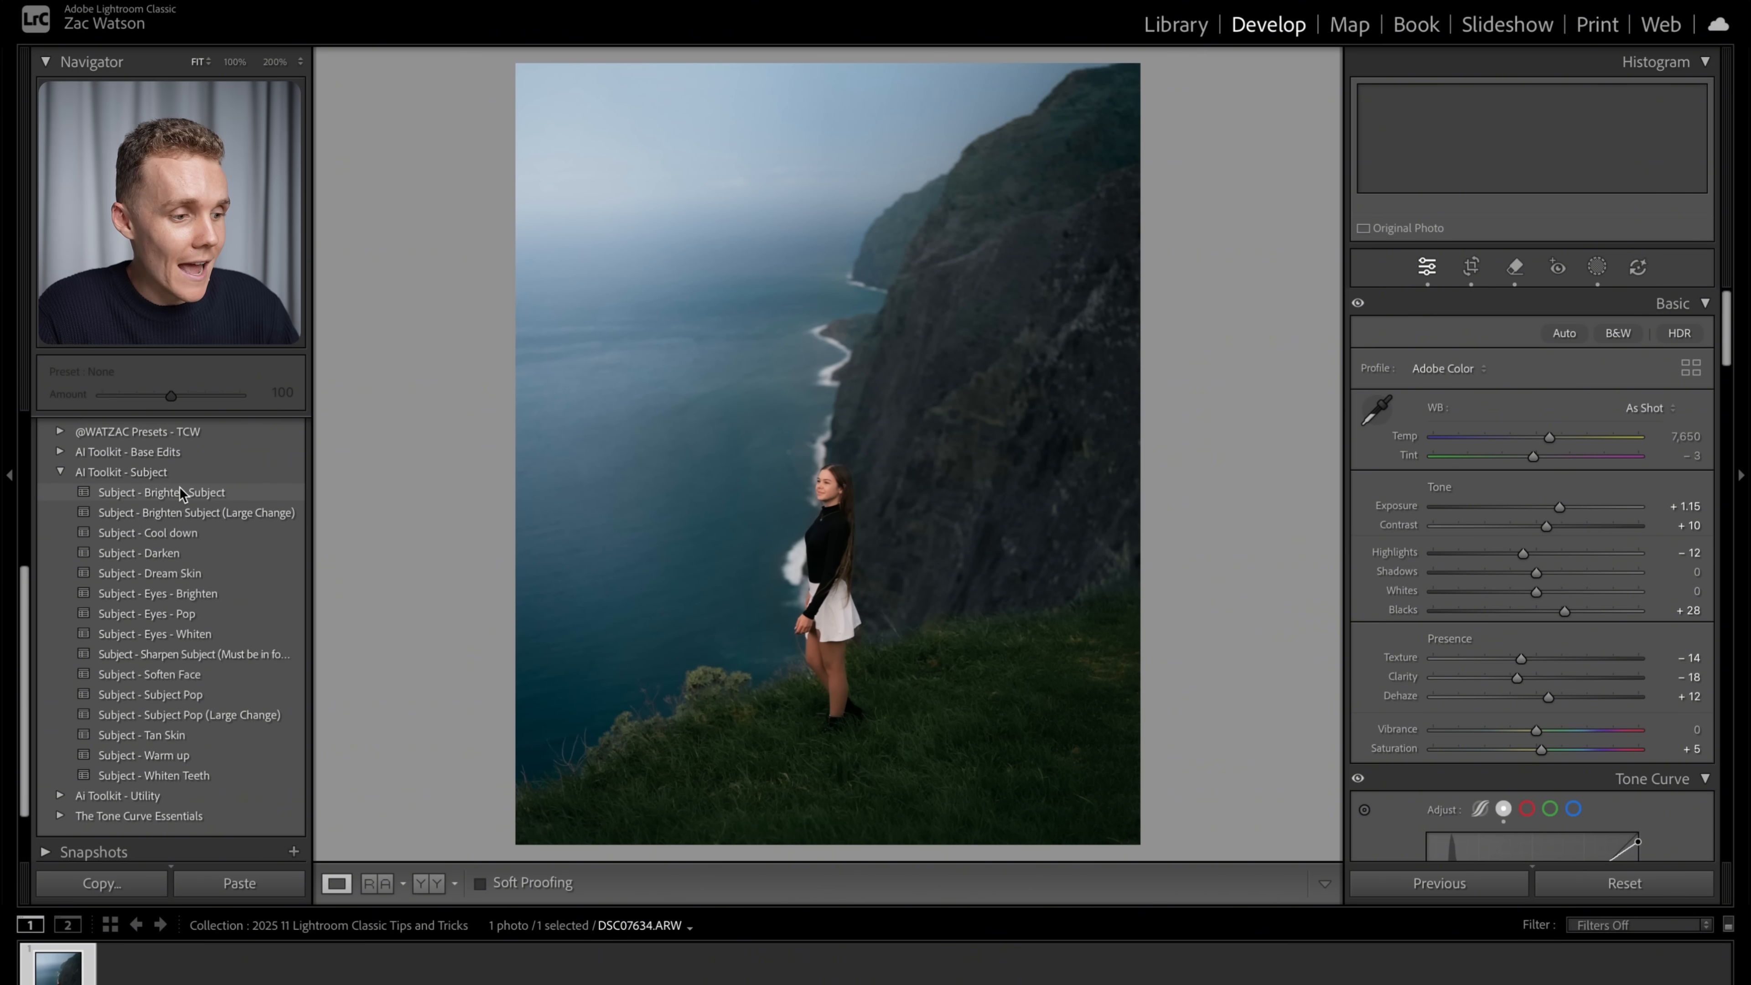
left_click(179, 491)
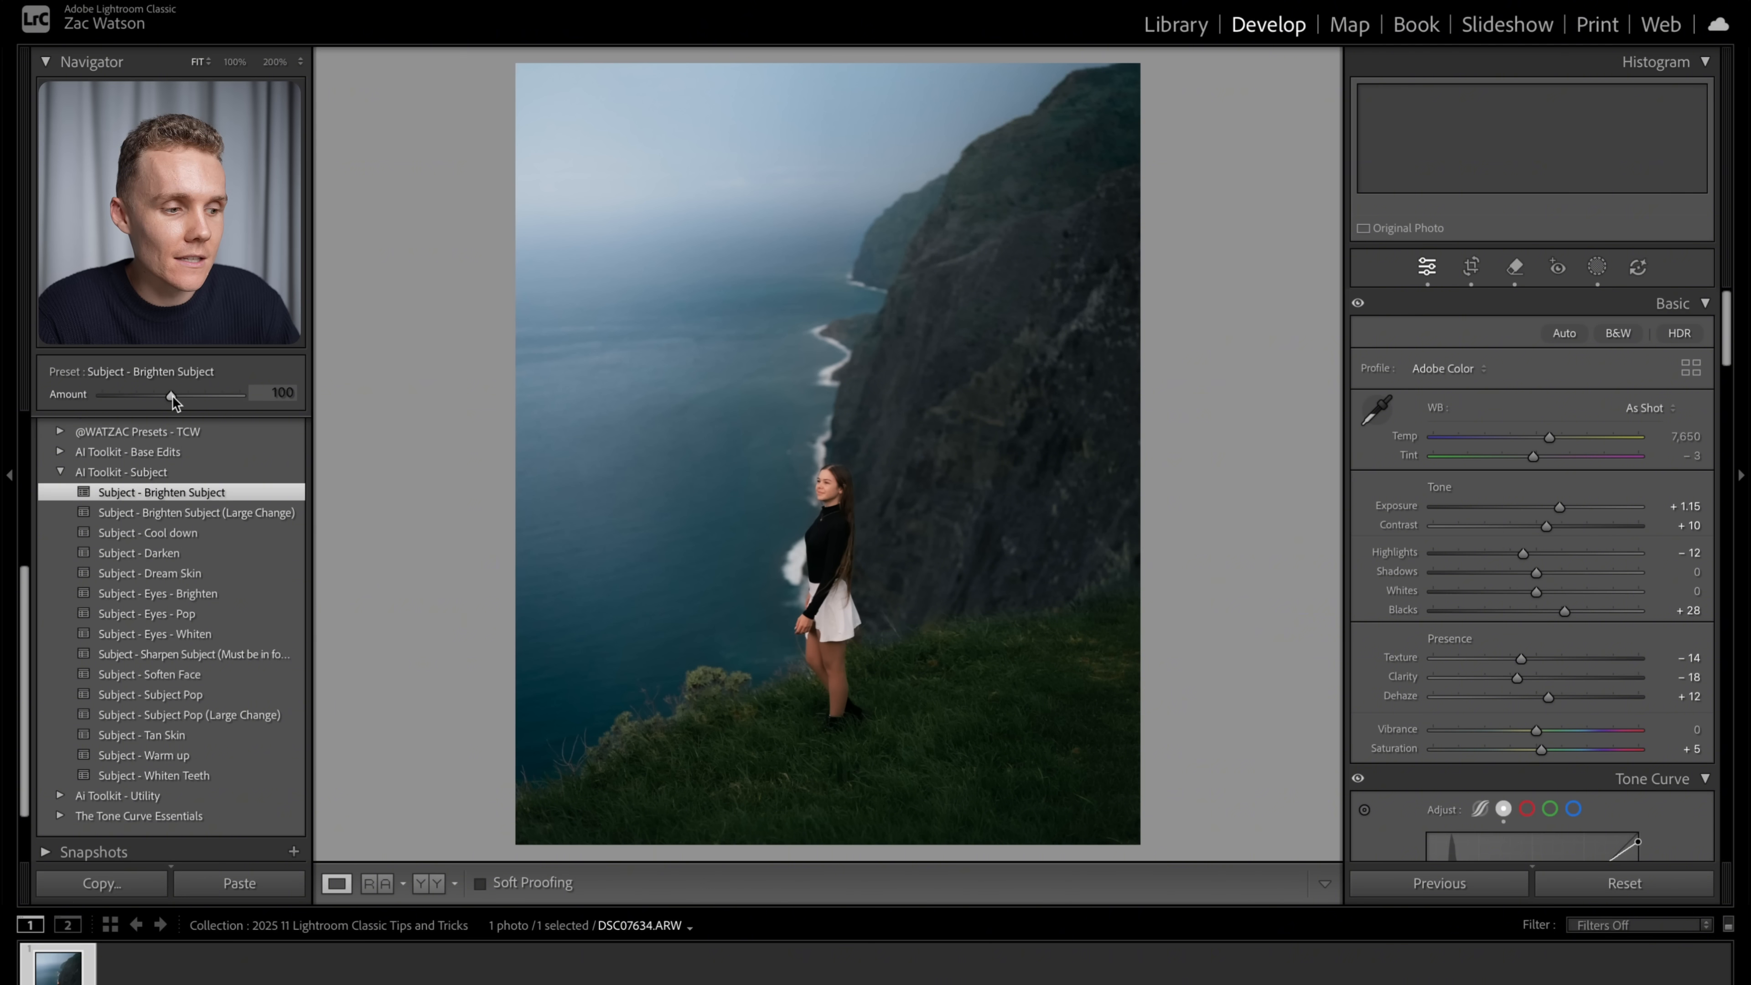
left_click_drag(173, 395, 129, 395)
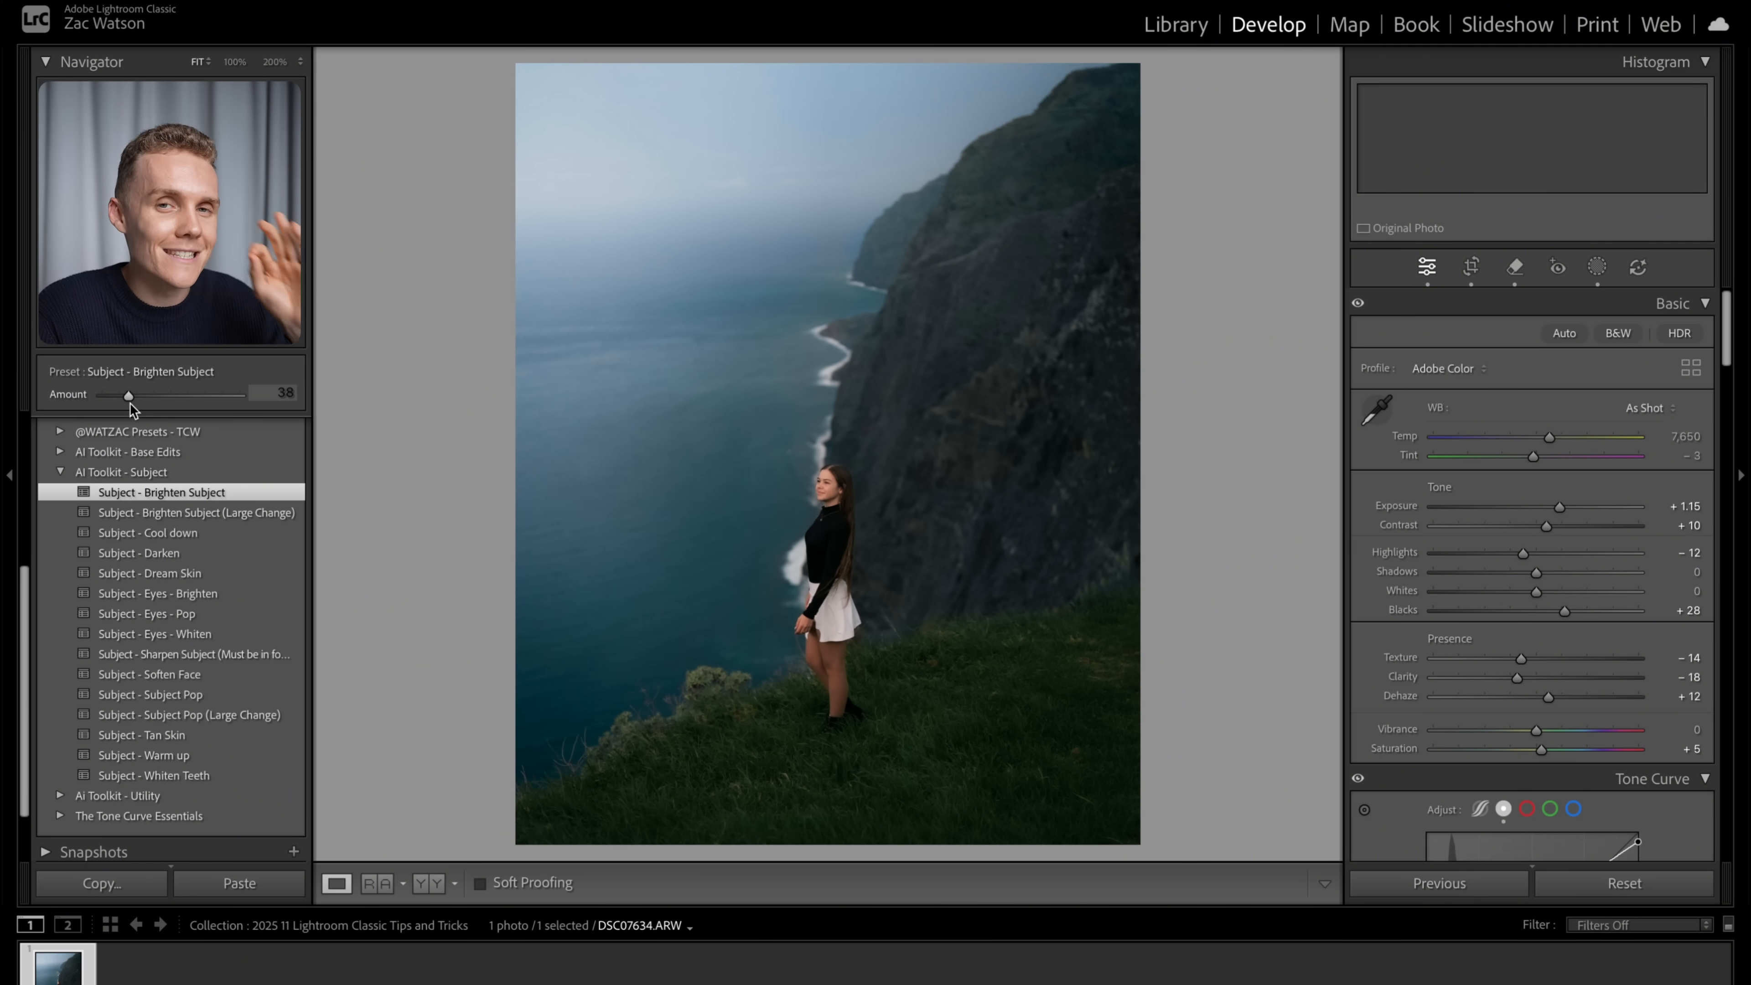
left_click_drag(130, 402, 132, 403)
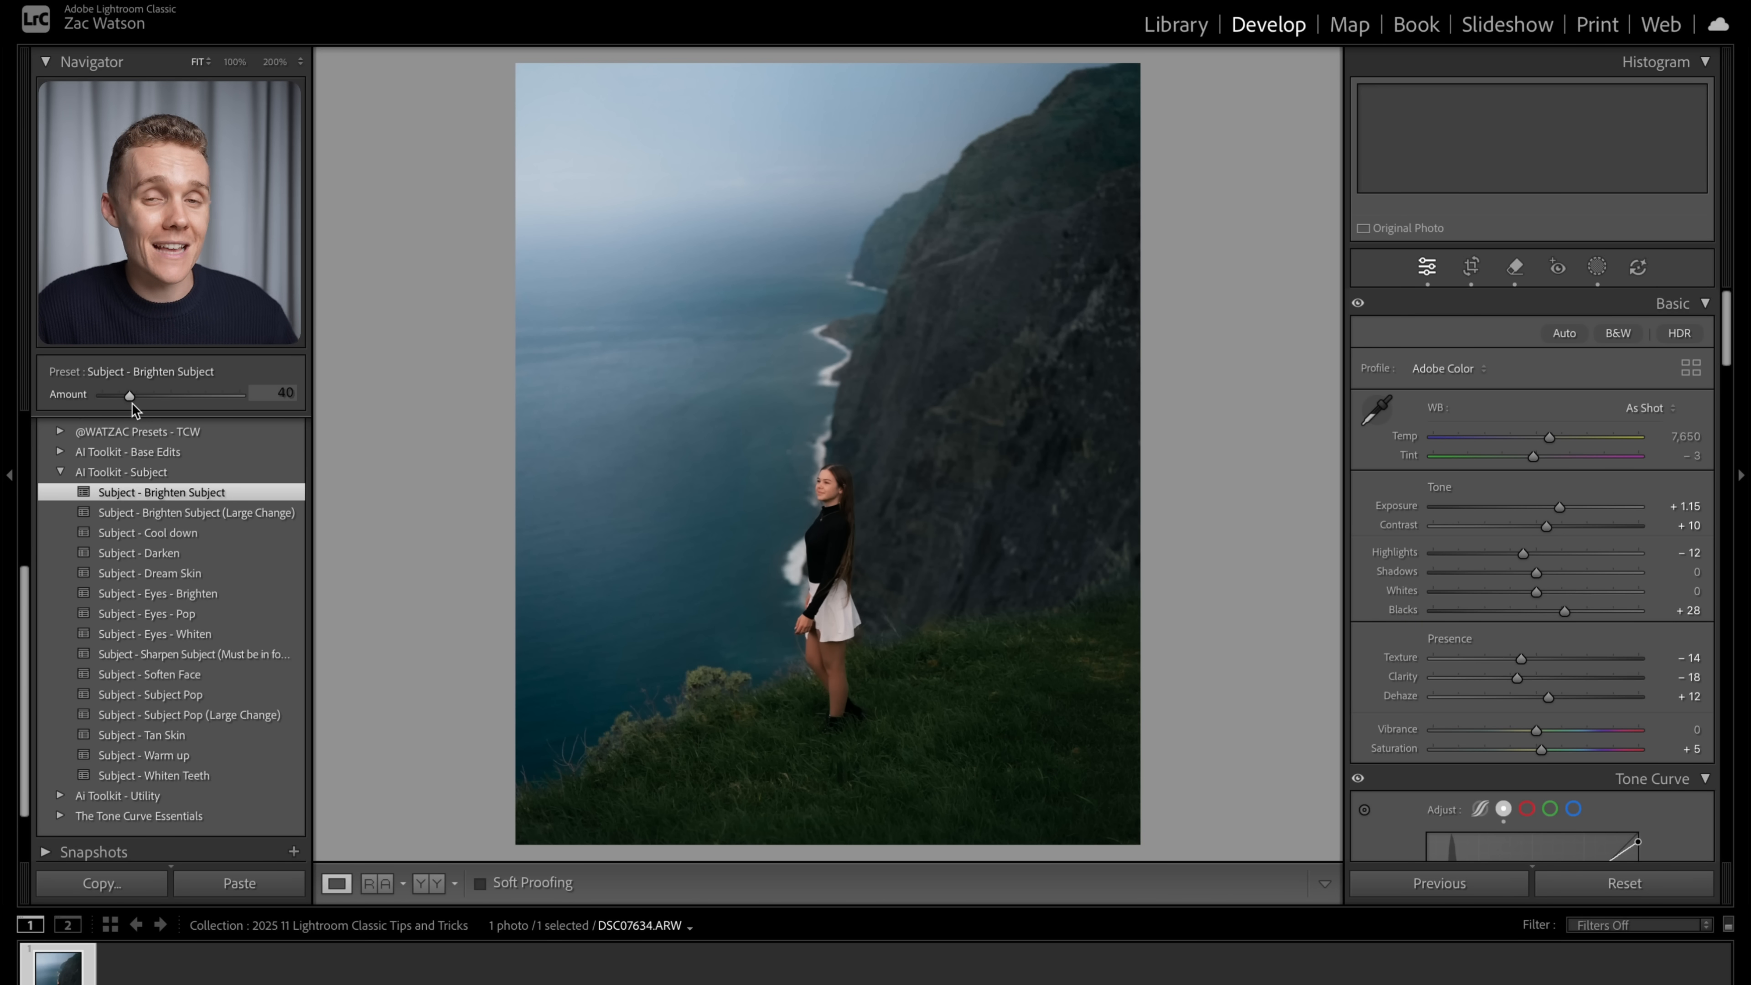
left_click(62, 469)
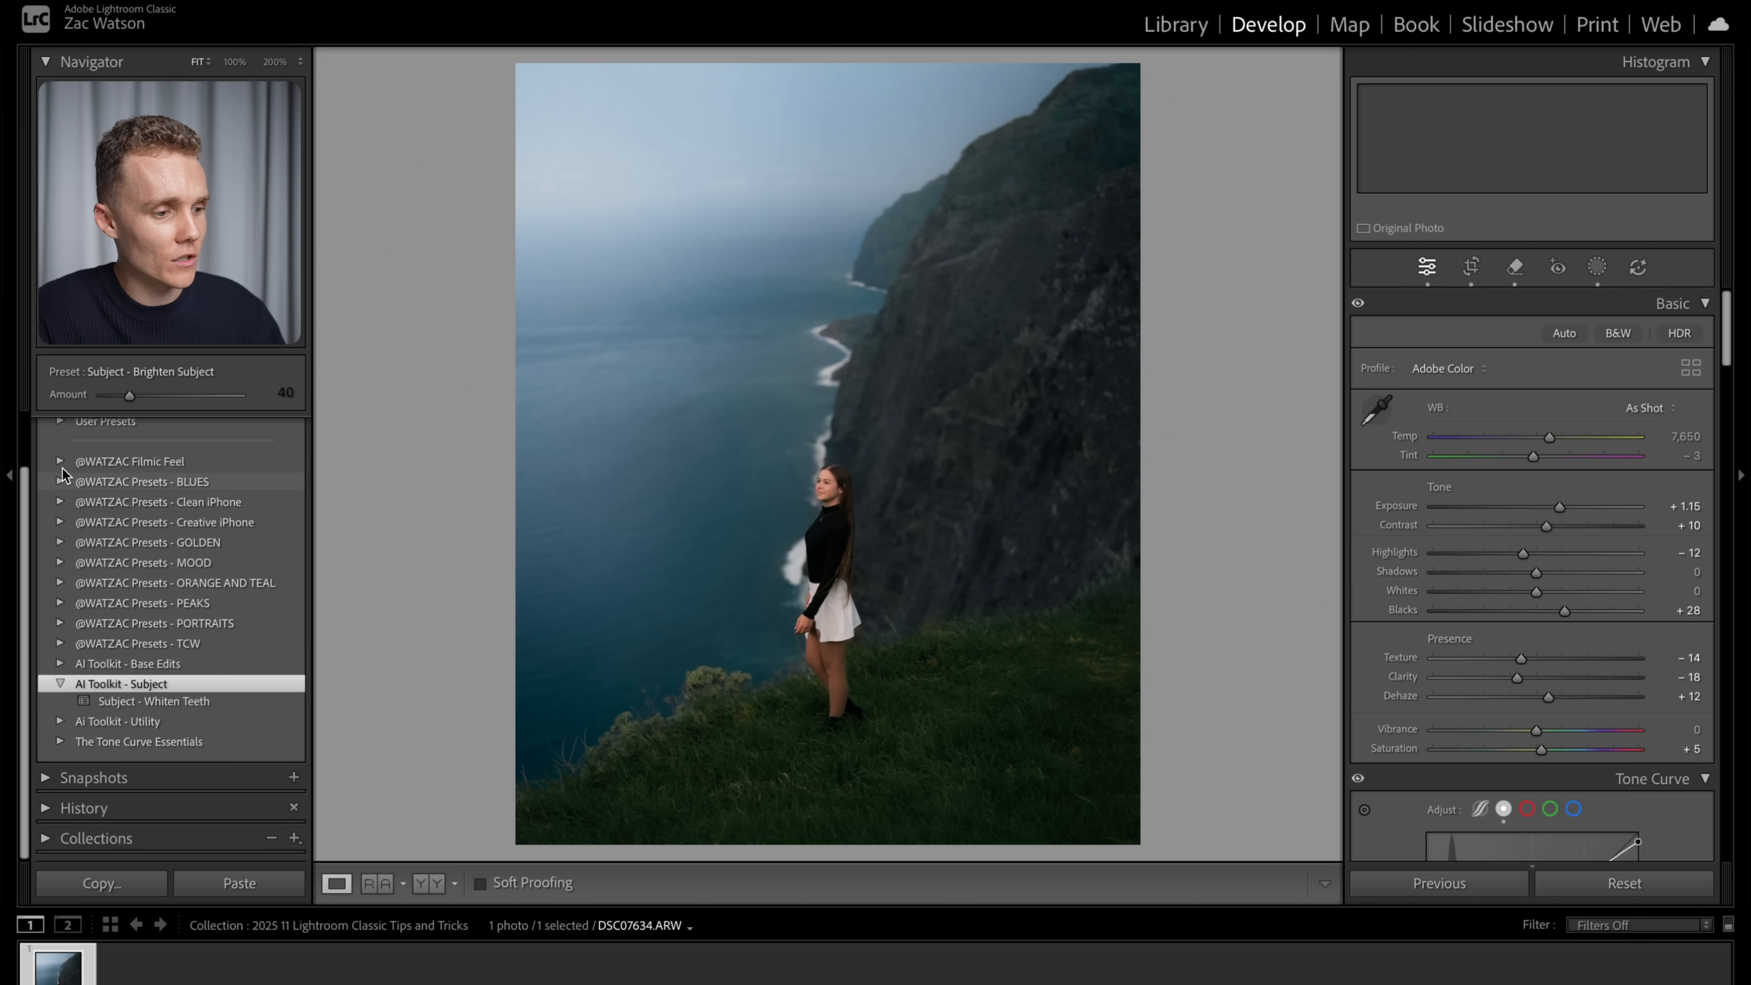
Apply the AI Toolkit preset Utility - Background Darken at an amount of 41.
left_click(67, 719)
scroll(235, 568, "down", 3)
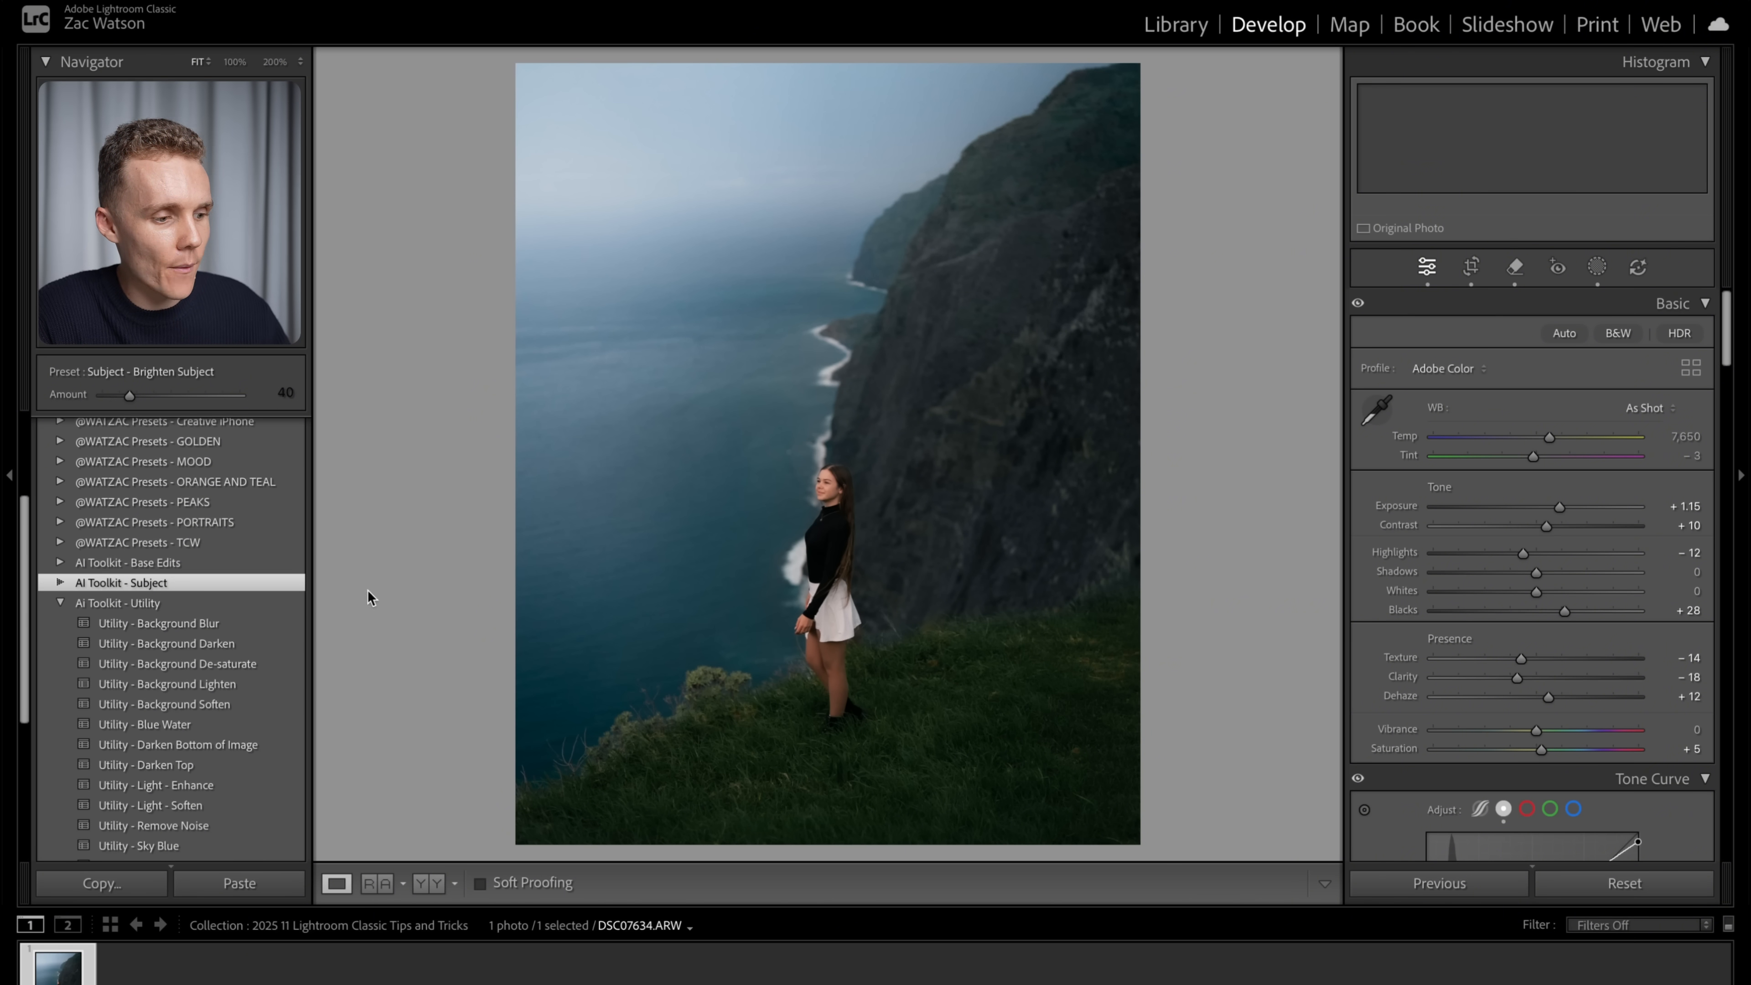
left_click(266, 651)
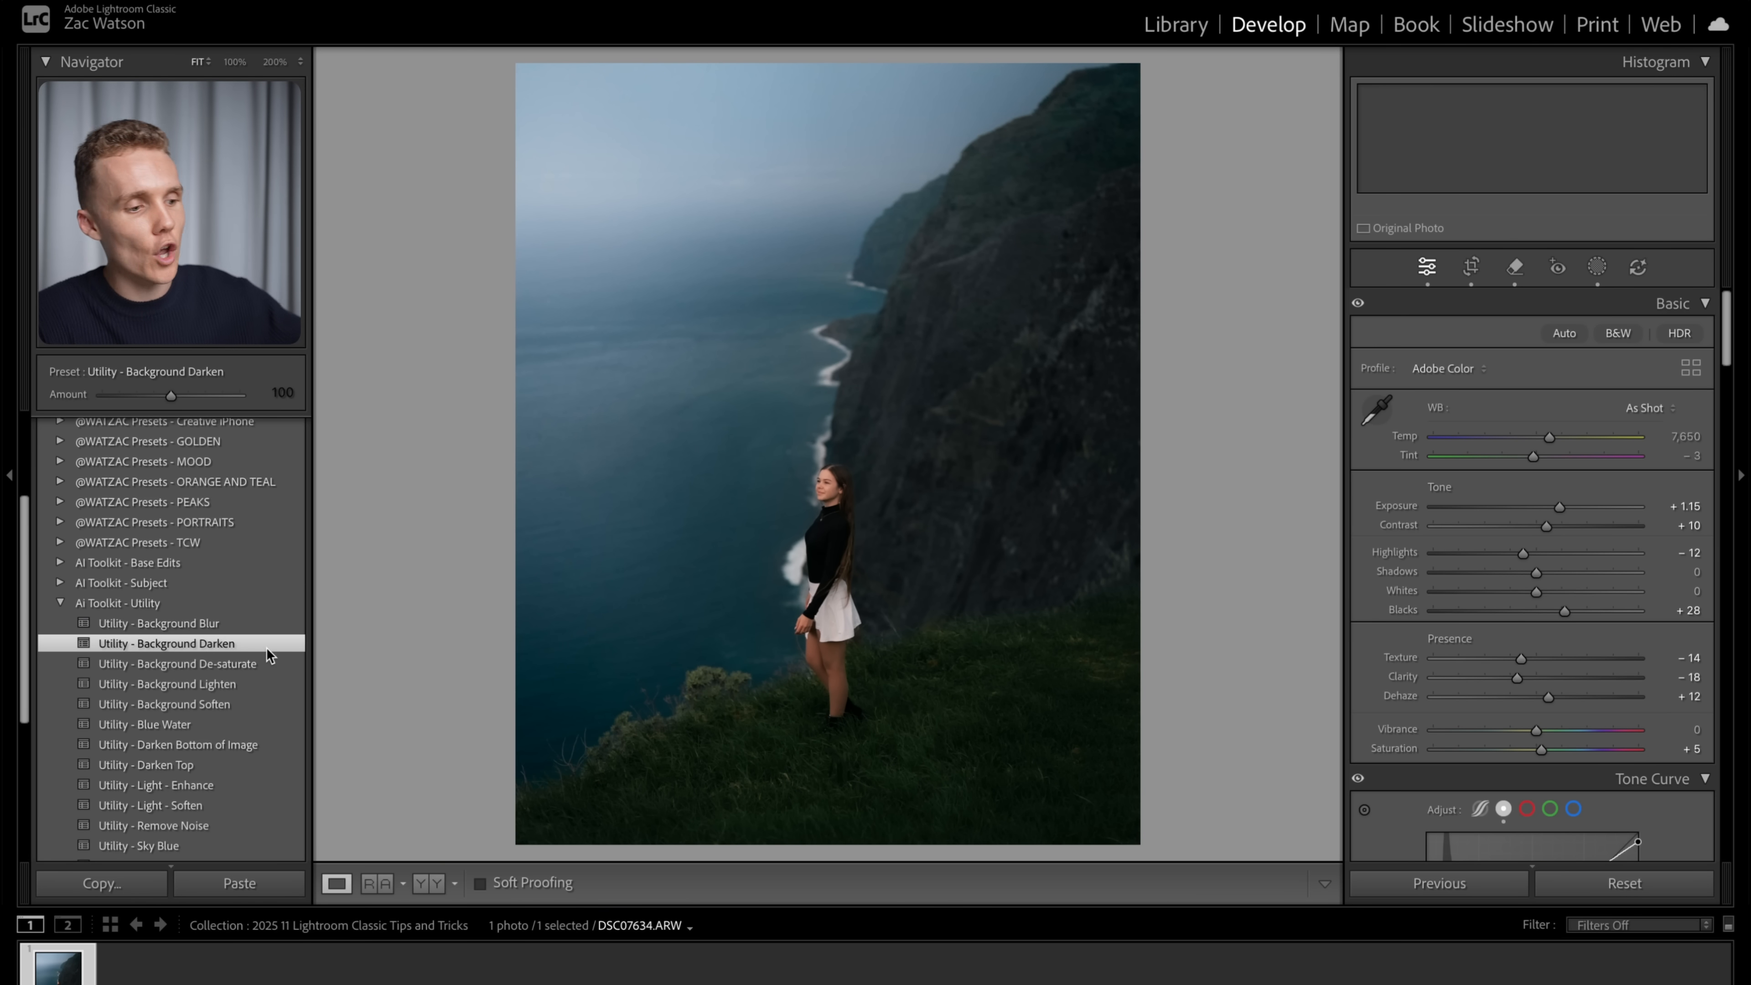
scroll(267, 649, "down", 3)
scroll(267, 649, "down", 1)
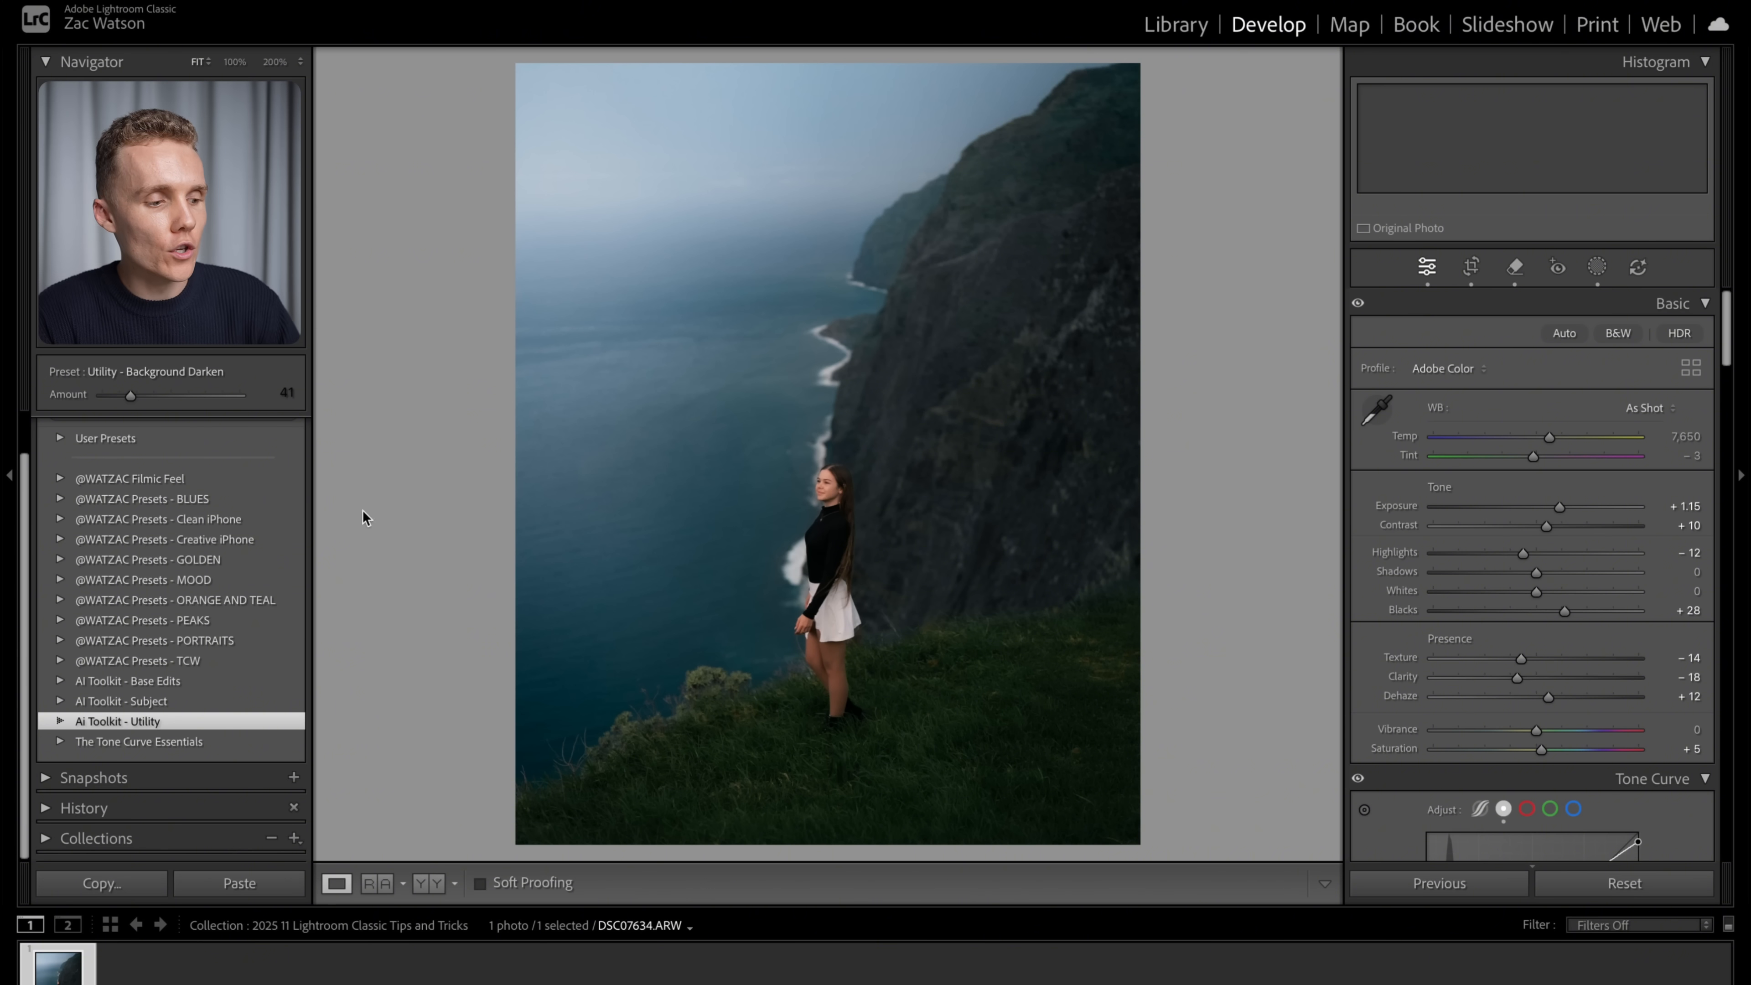
Copy all of the photo's develop settings, including every mask.
left_click(123, 887)
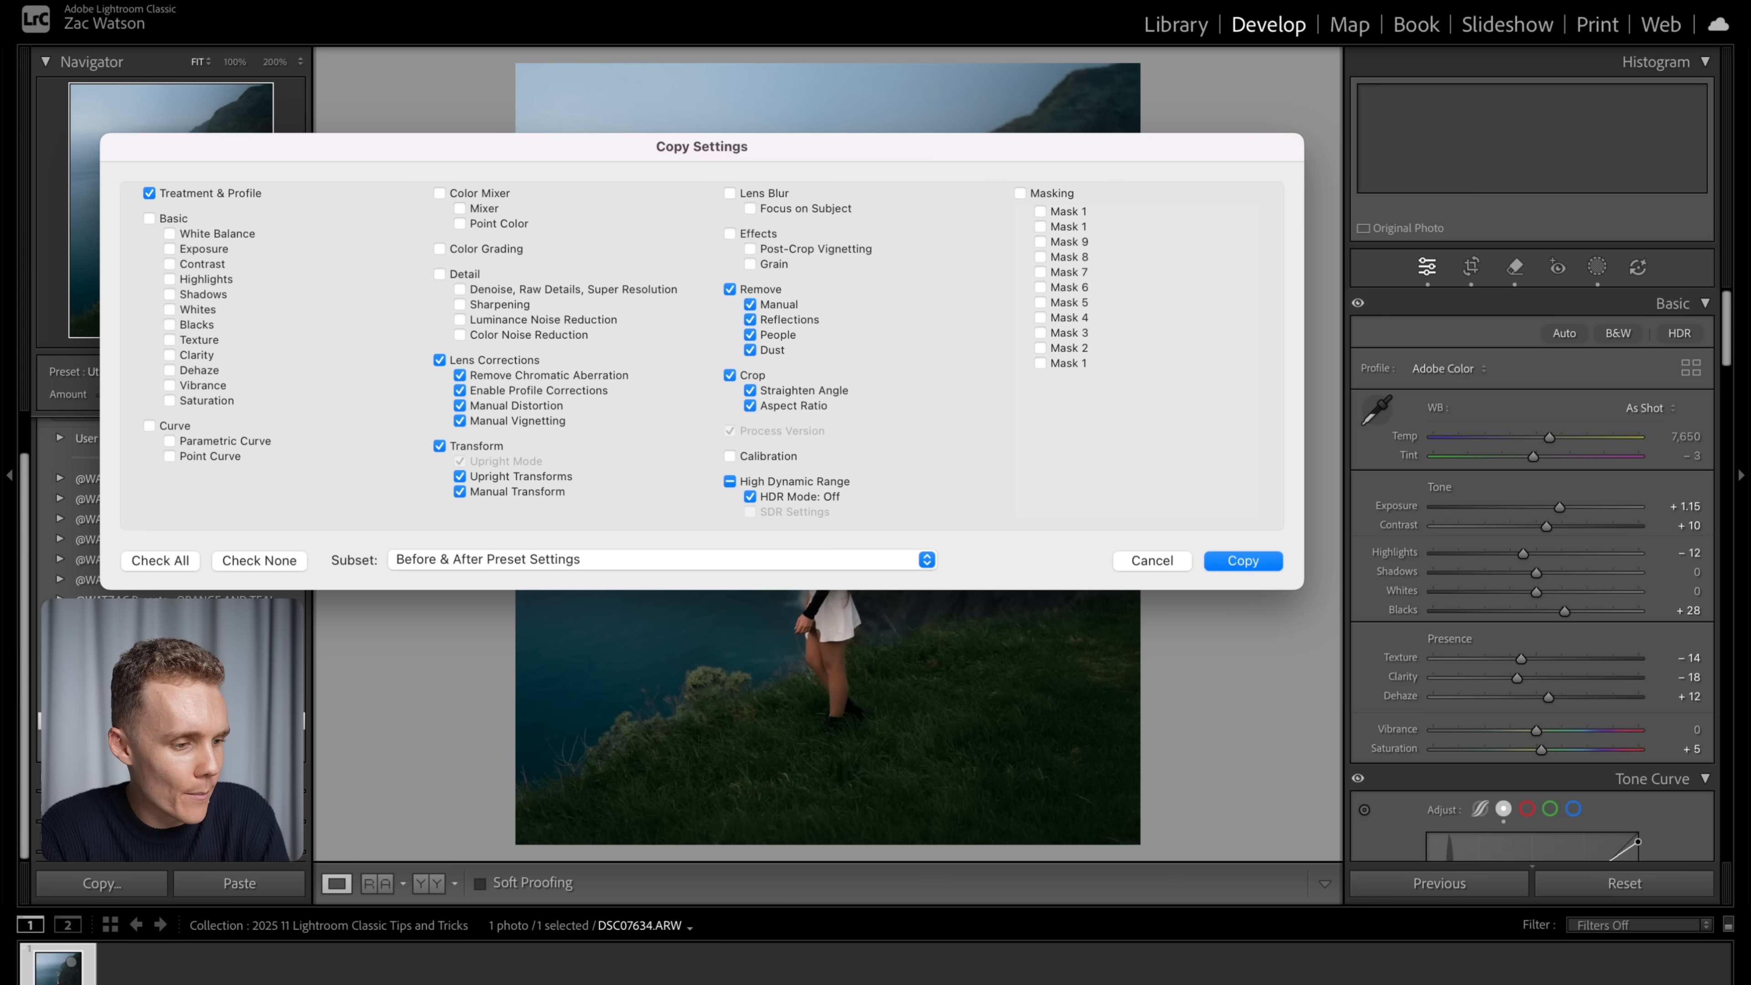
left_click(170, 561)
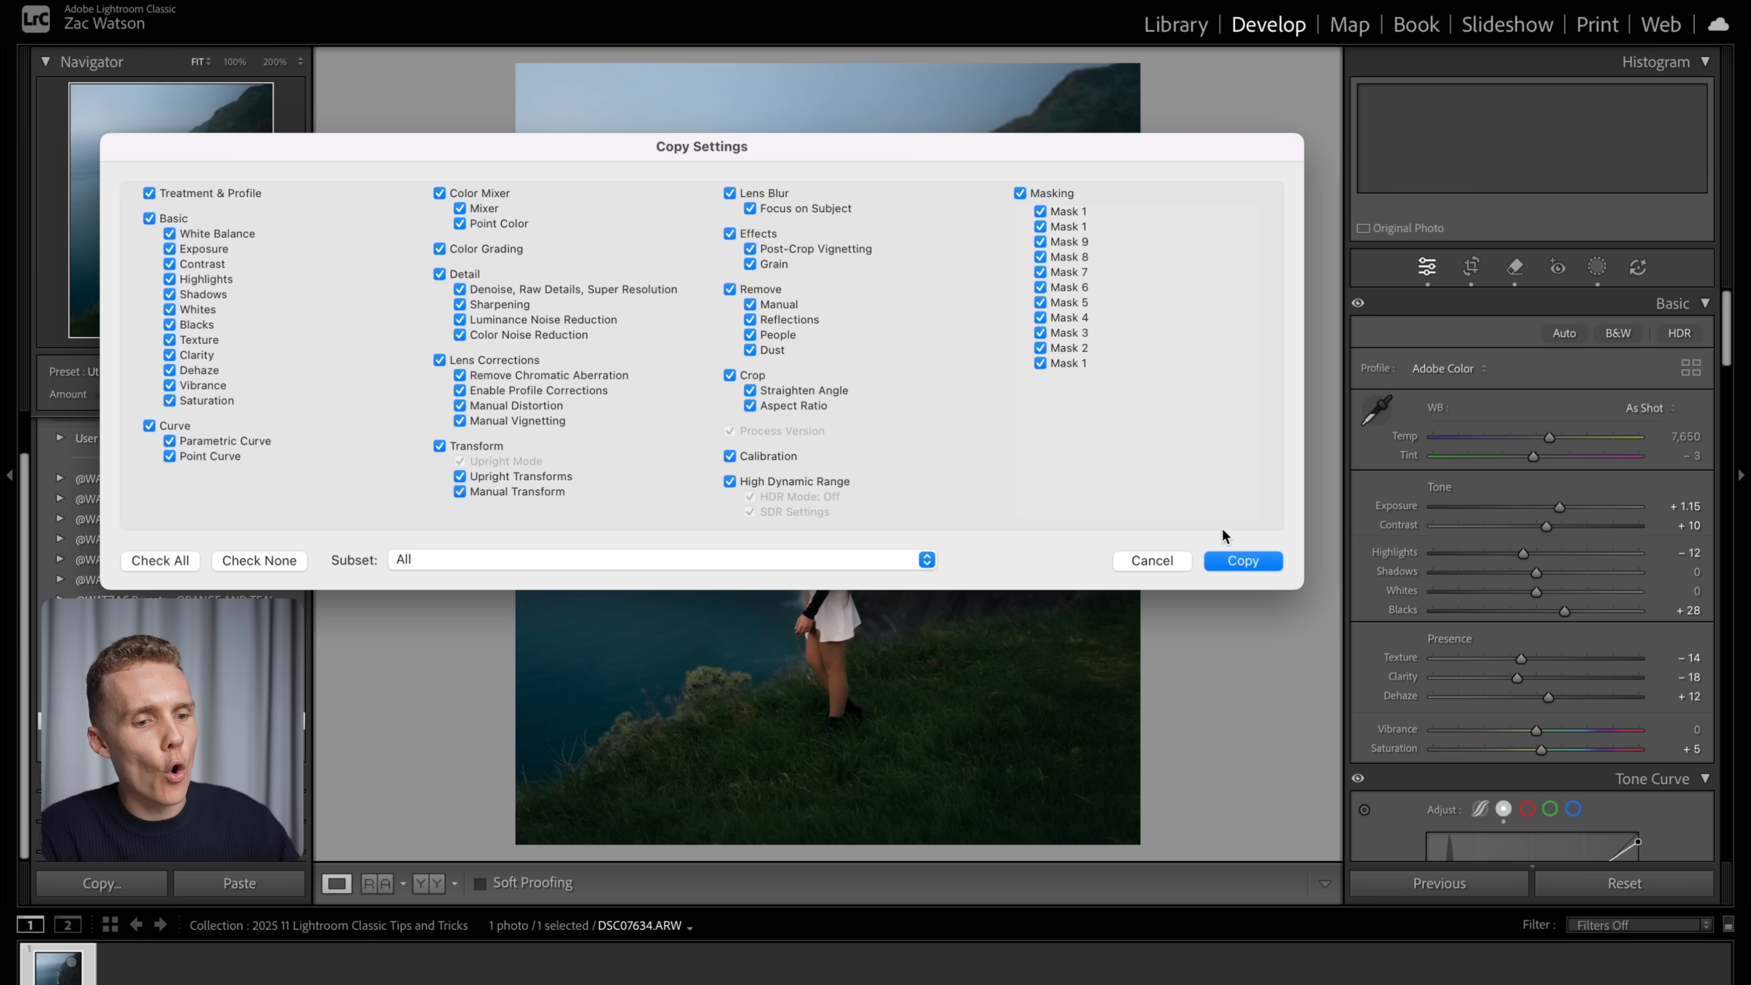
left_click(1256, 561)
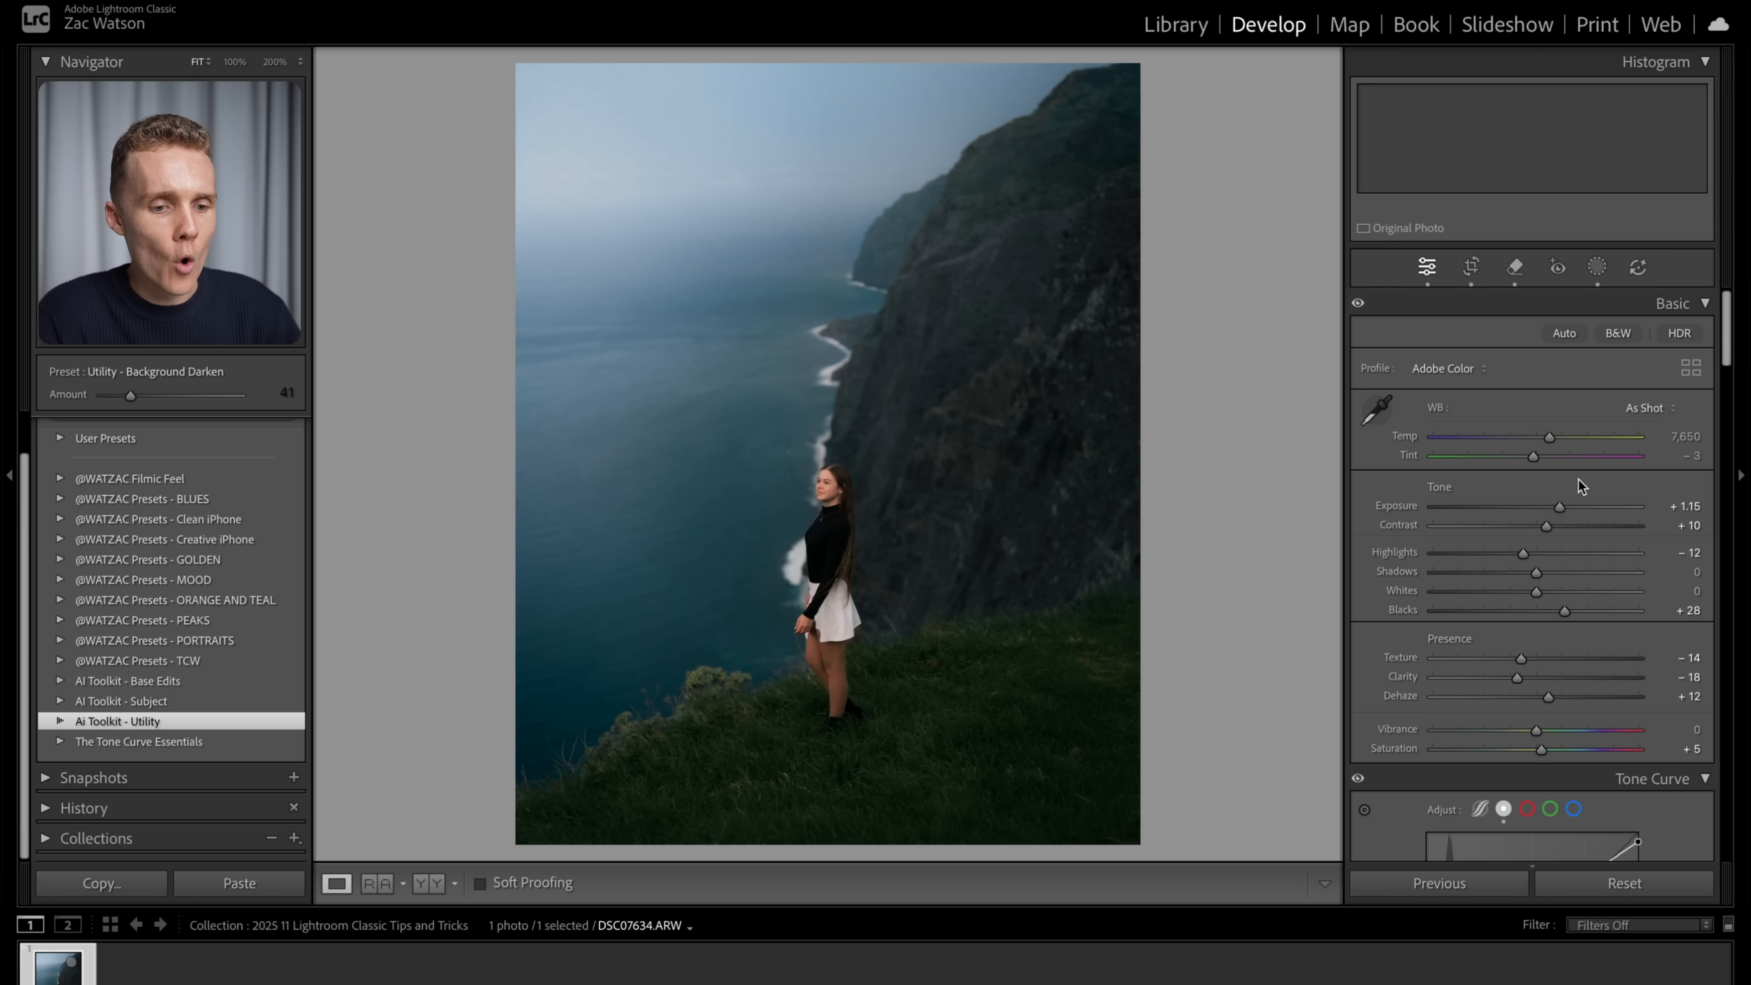
Try lowering the Exposure to 0 and to +0.05, undoing each change.
left_click(1682, 506)
type("0")
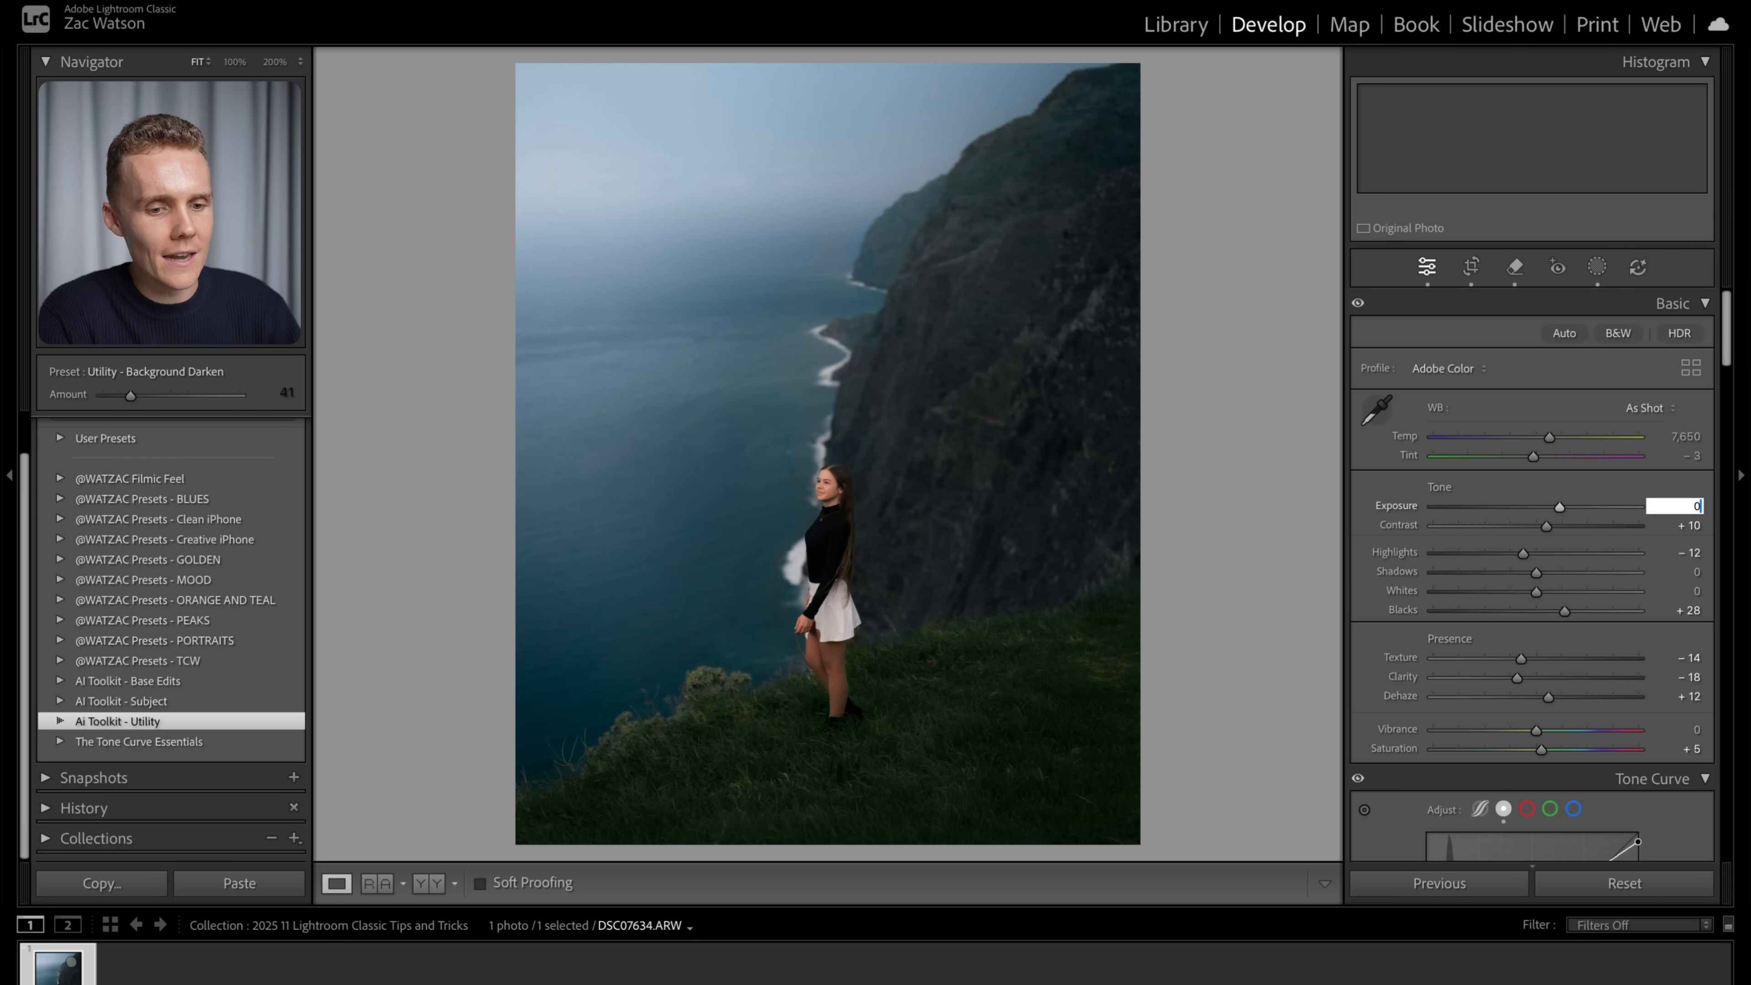
key("Return")
key("ctrl+z")
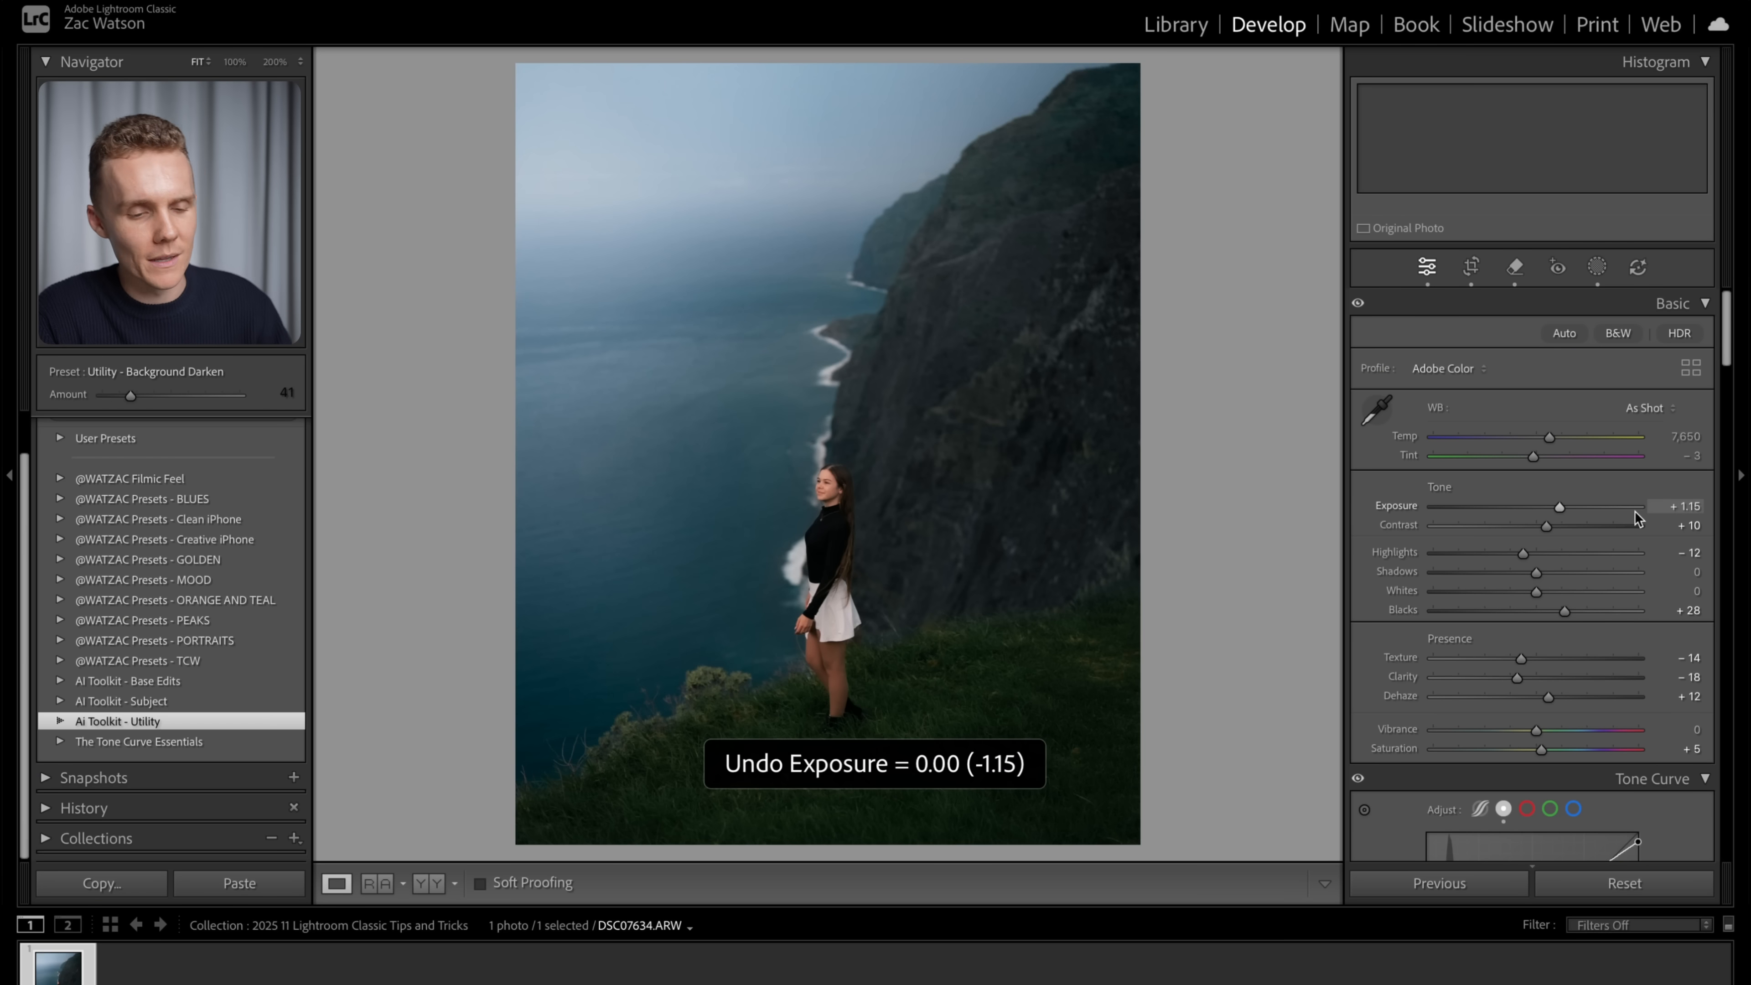
left_click_drag(1562, 509, 1540, 513)
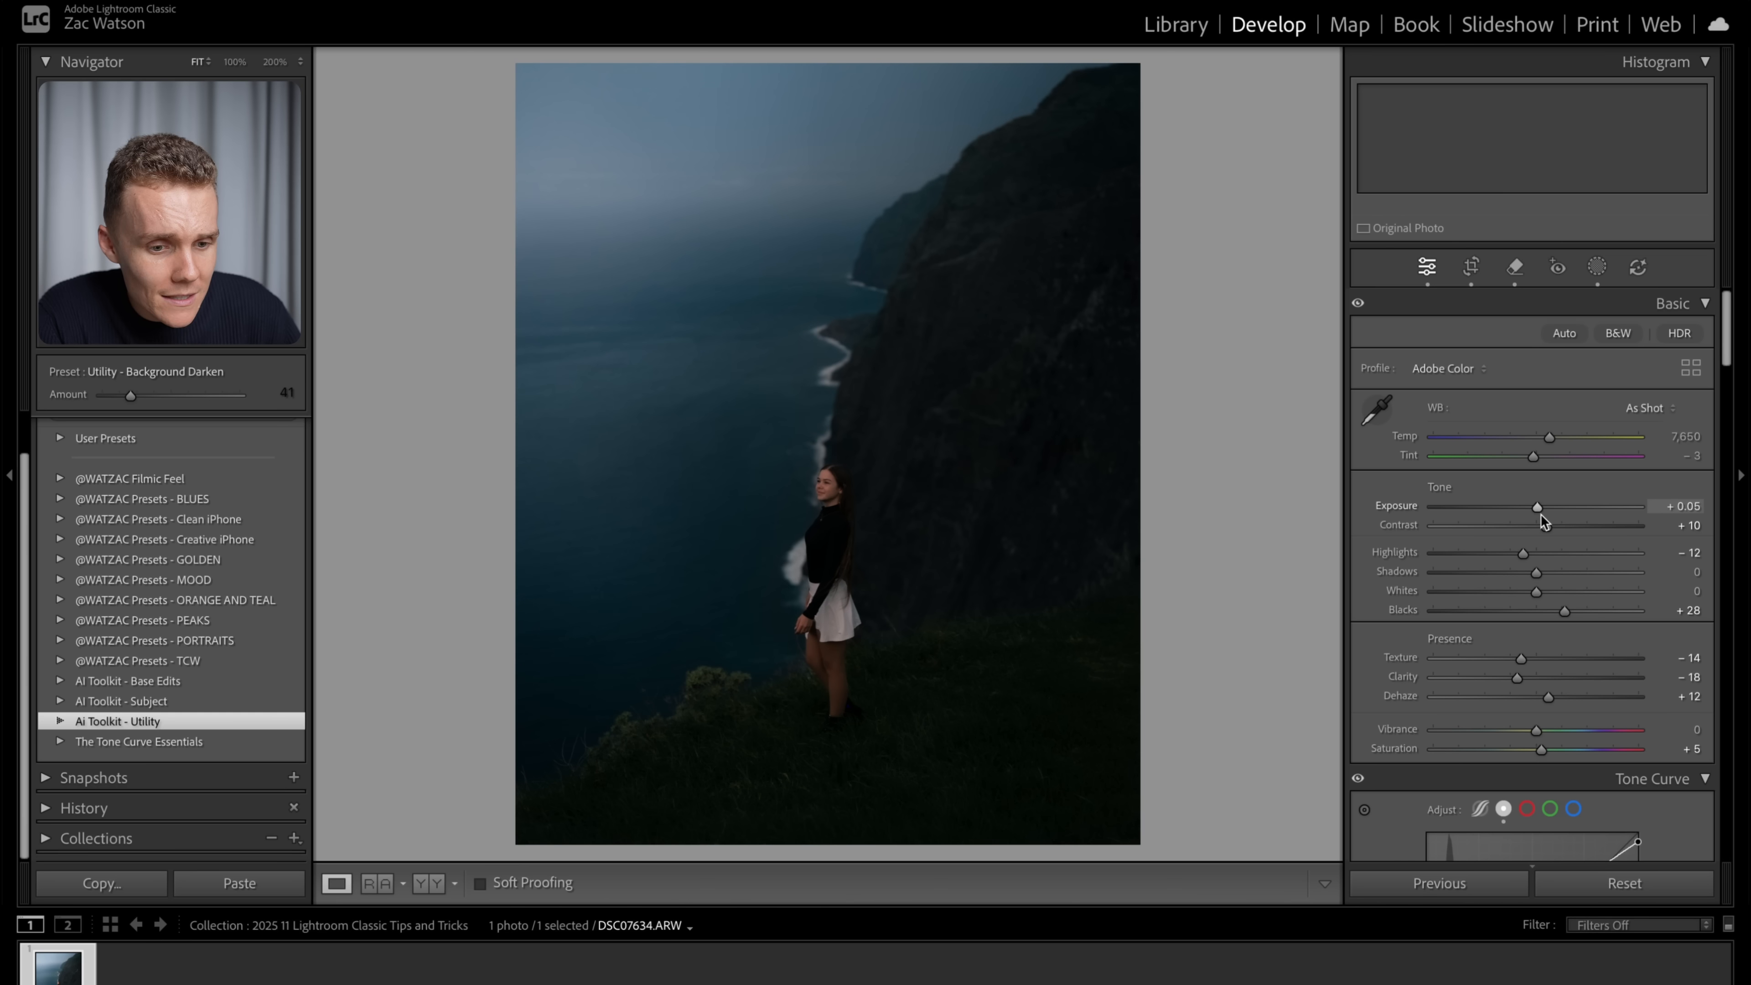
key("ctrl+z")
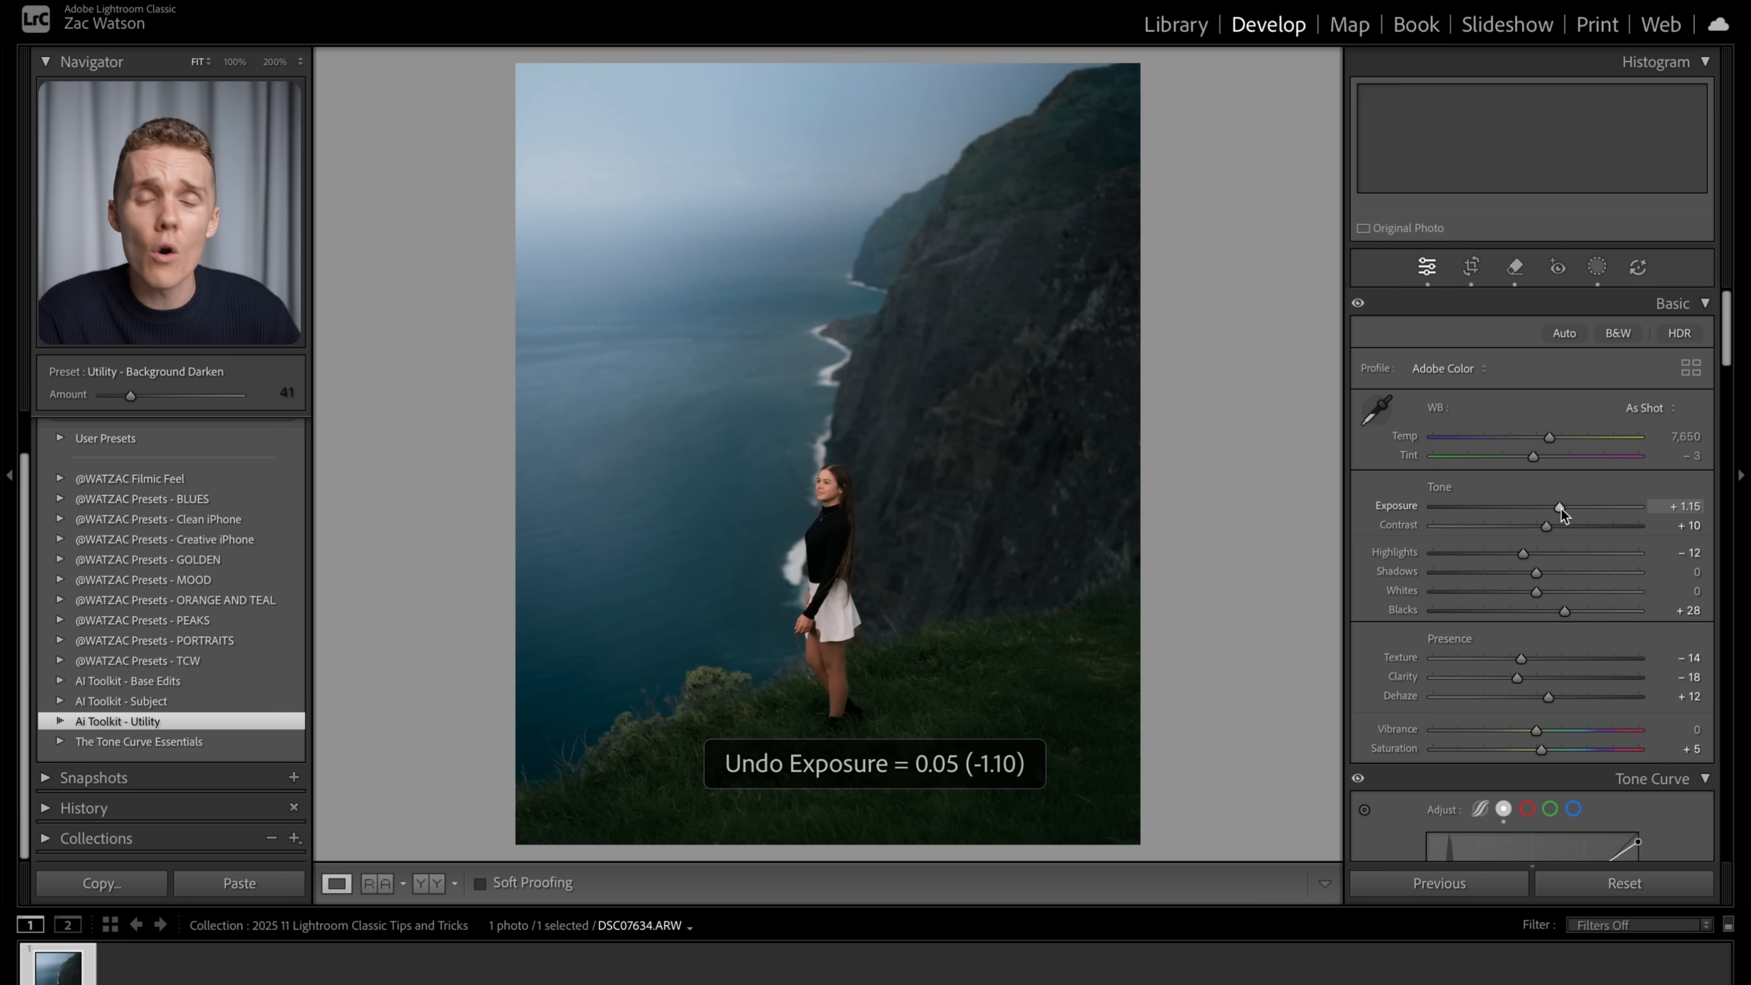
Try resetting the photo's Exposure to 0.
double_click(1561, 508)
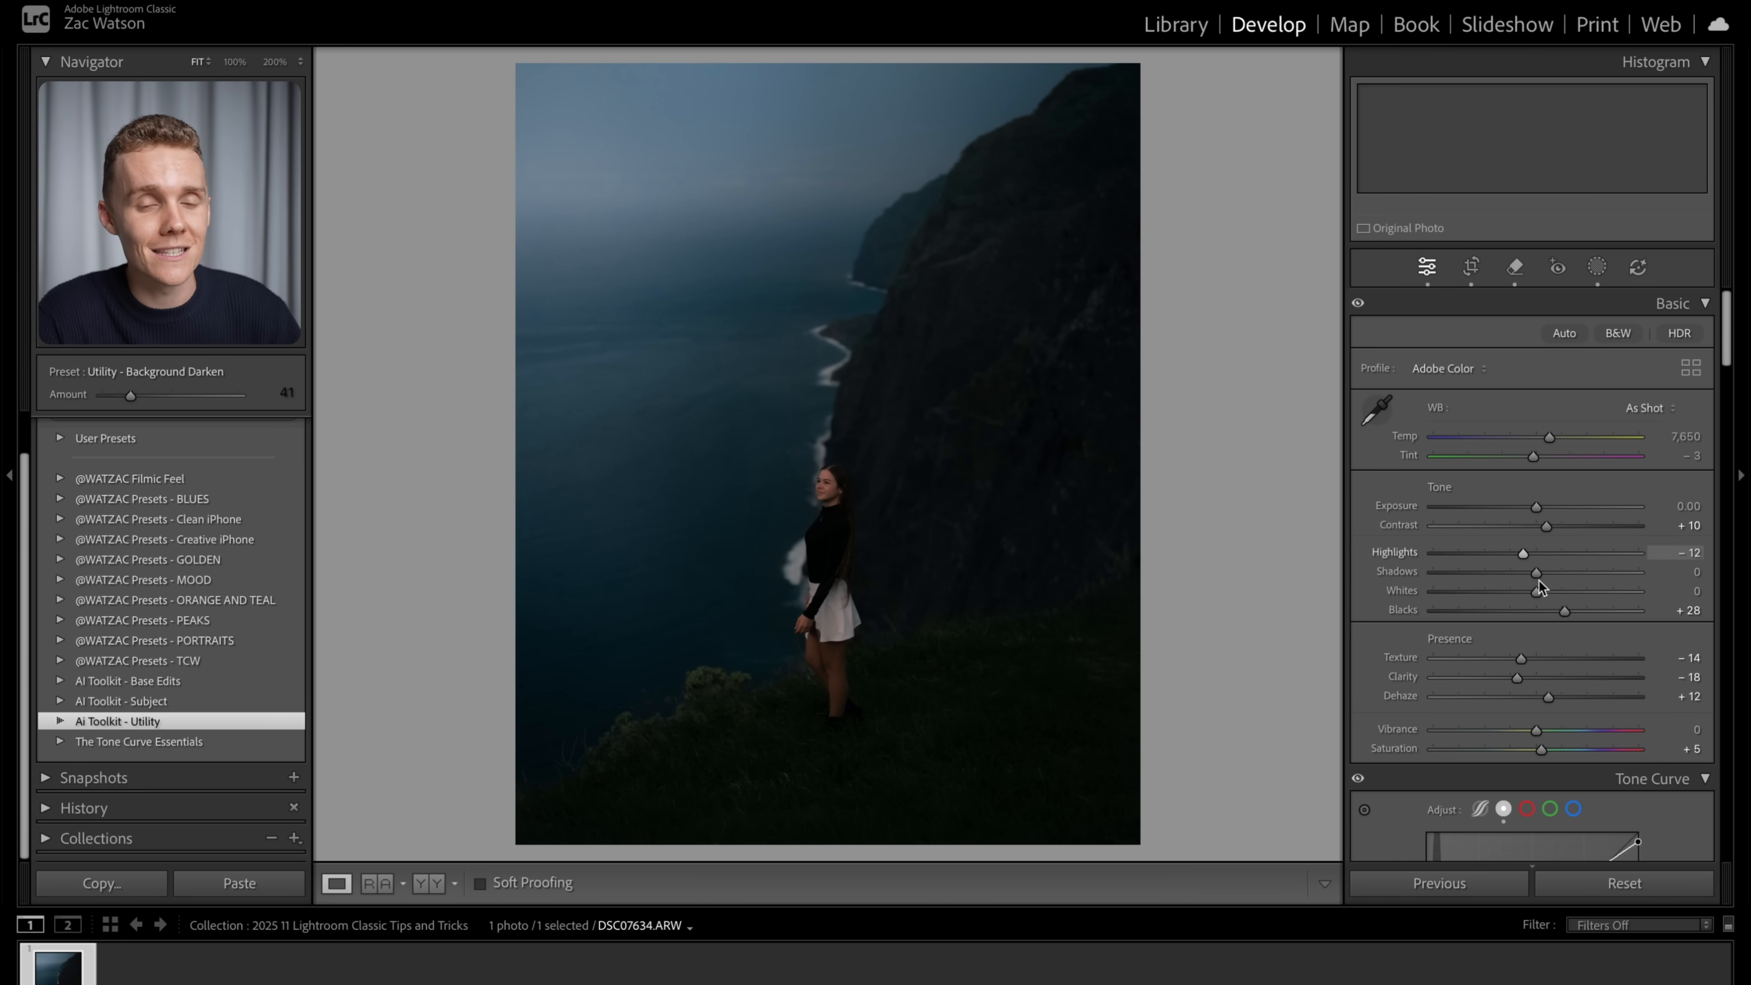
scroll(1536, 669, "down", 6)
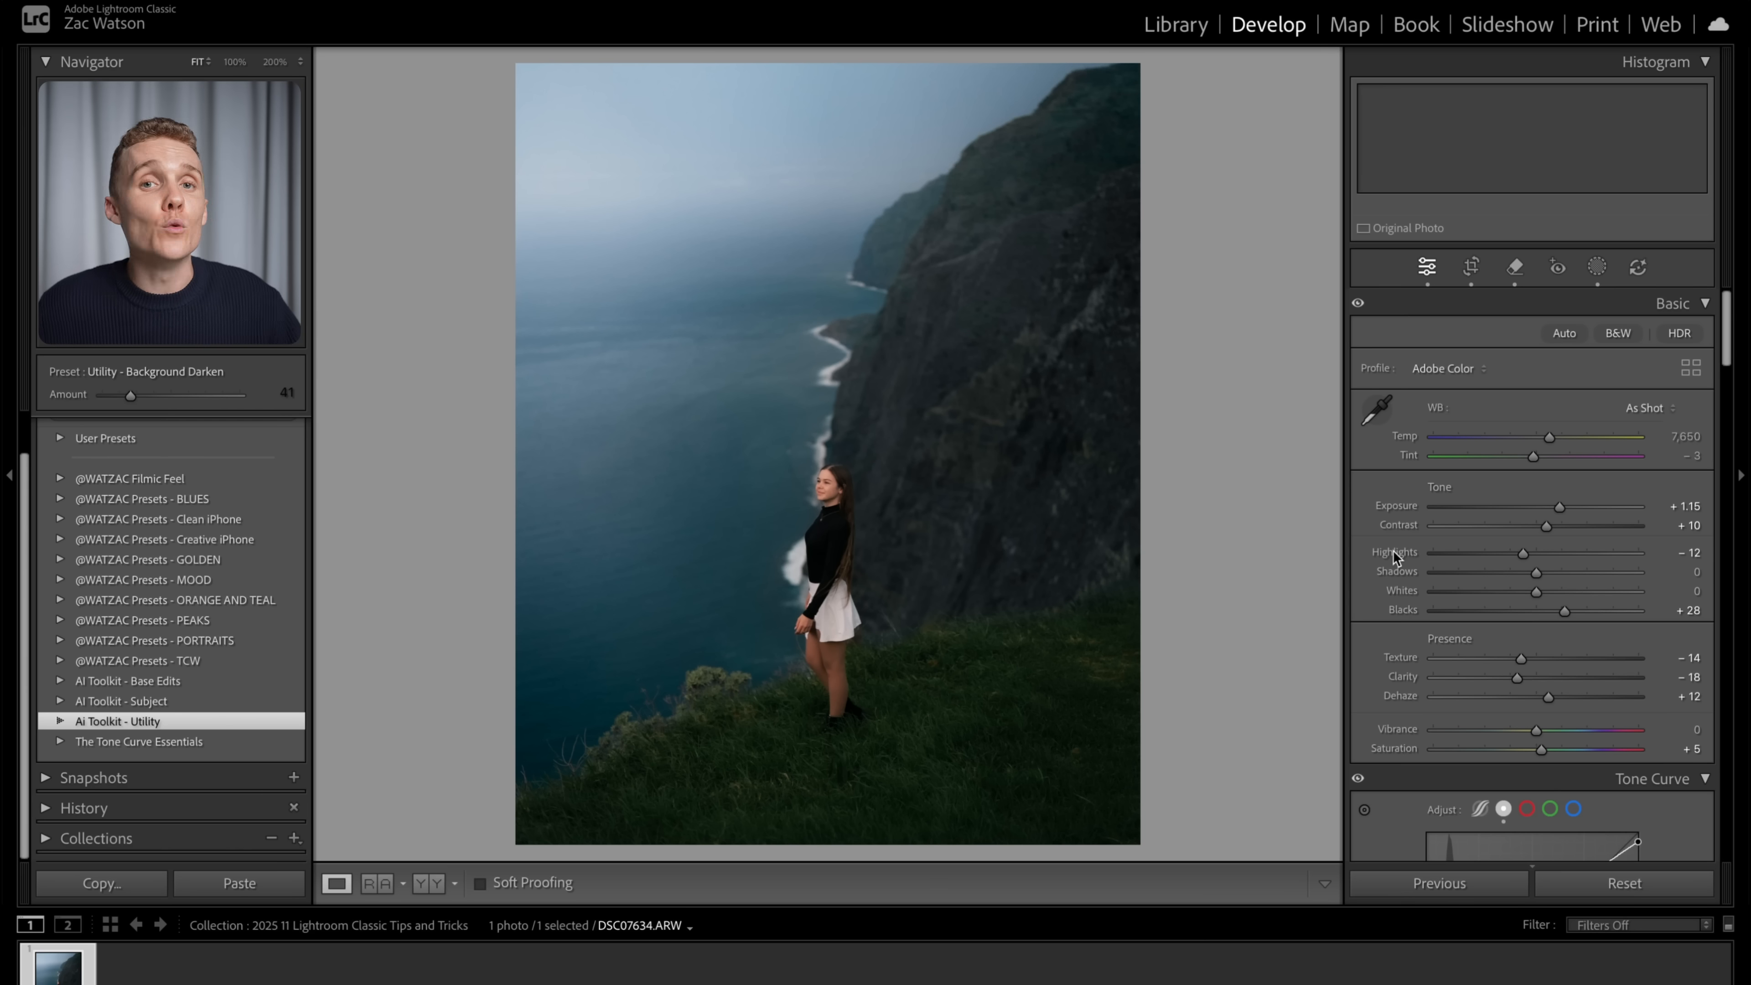
Compare the edited clifftop portrait with its unedited original.
key("backslash")
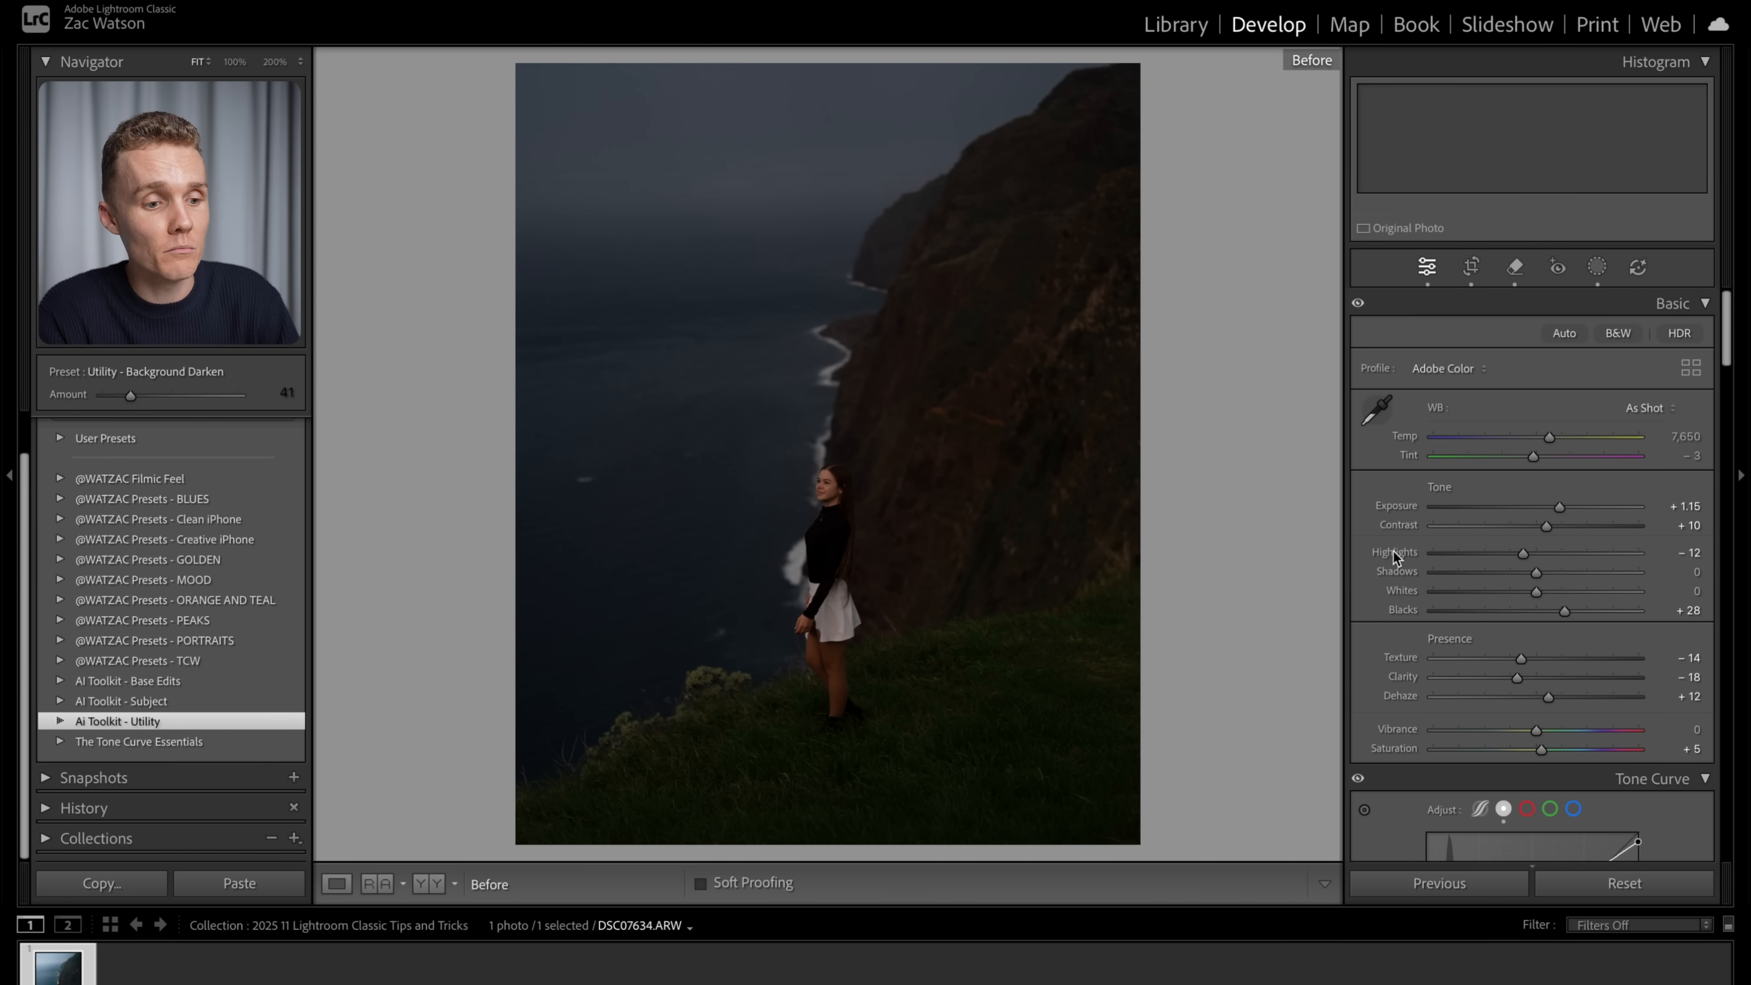
key("backslash")
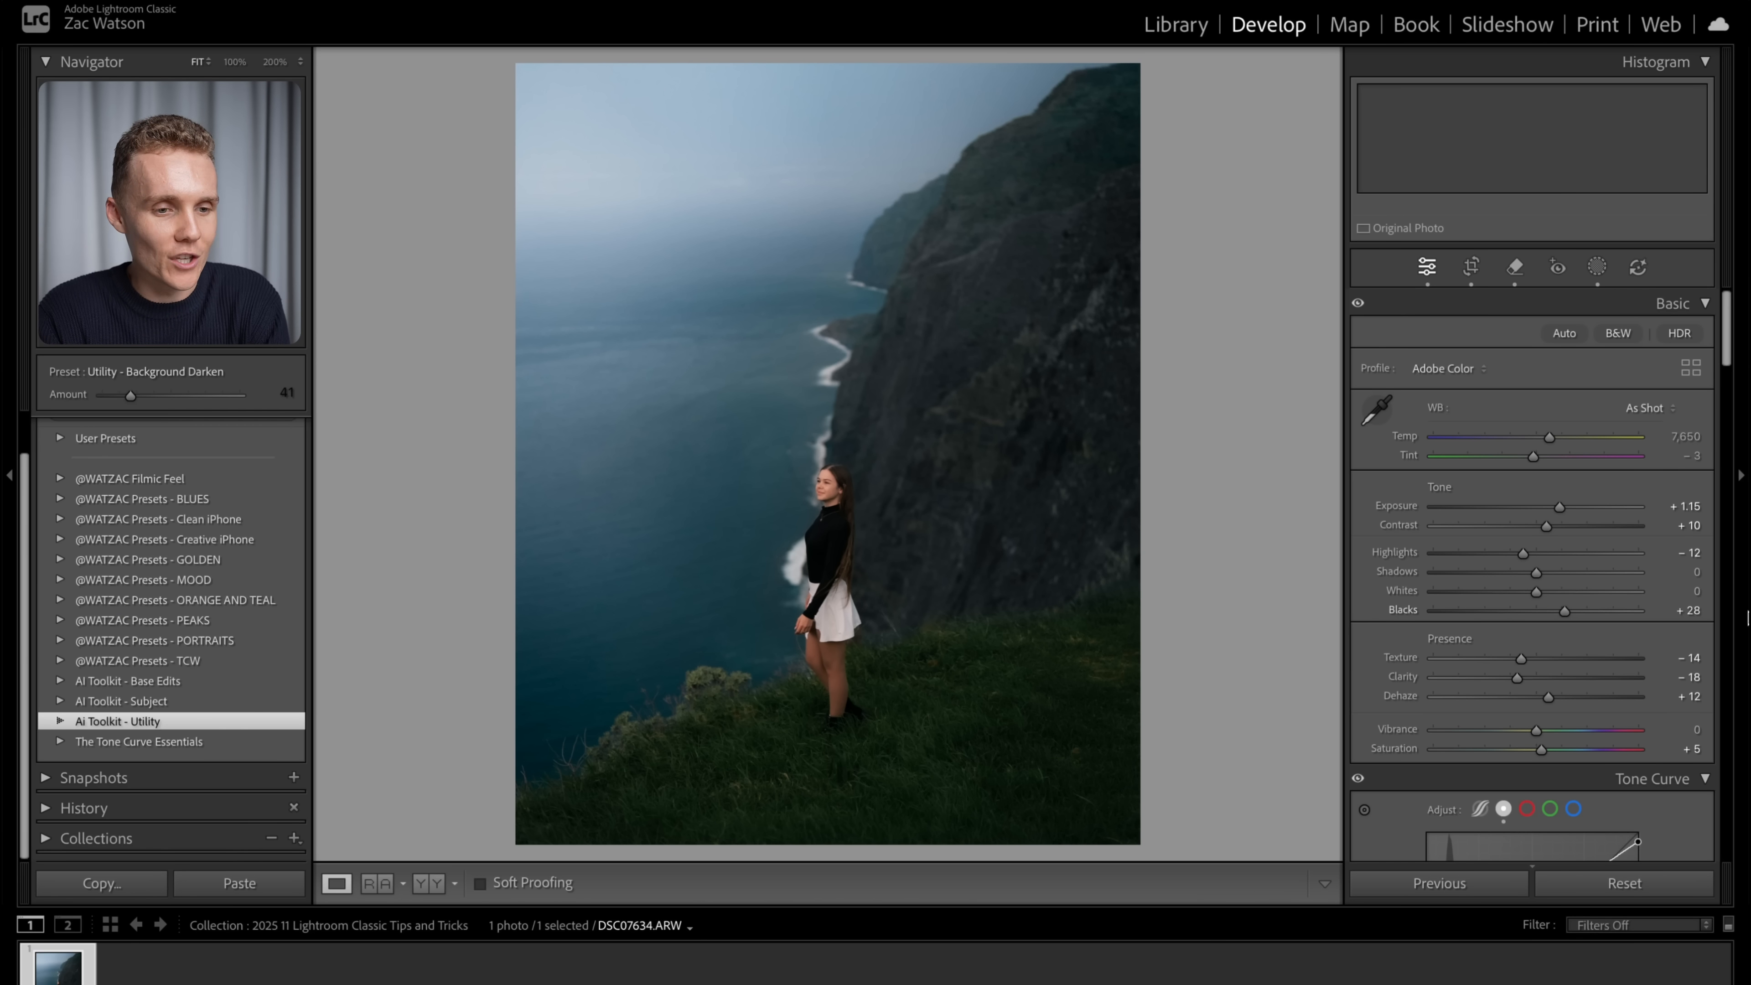
Examine the image noise around the woman, the sea and the sky at high magnification.
scroll(1439, 643, "down", 10)
scroll(1439, 644, "down", 10)
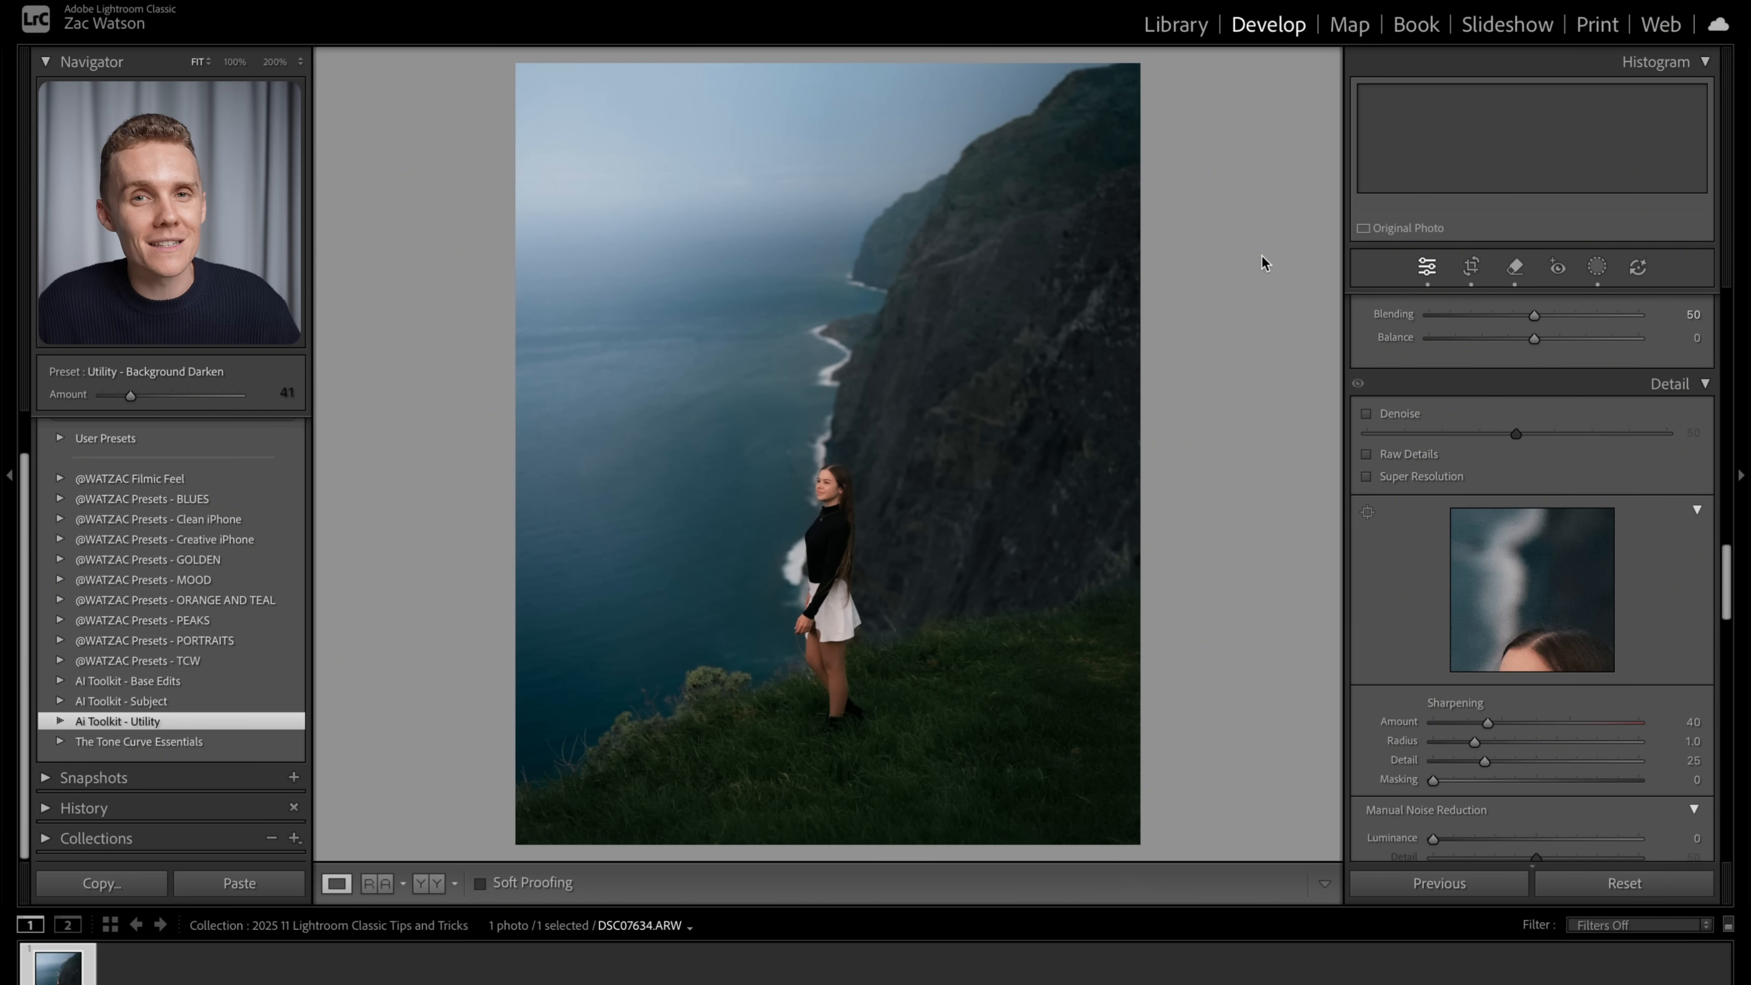
left_click(770, 513)
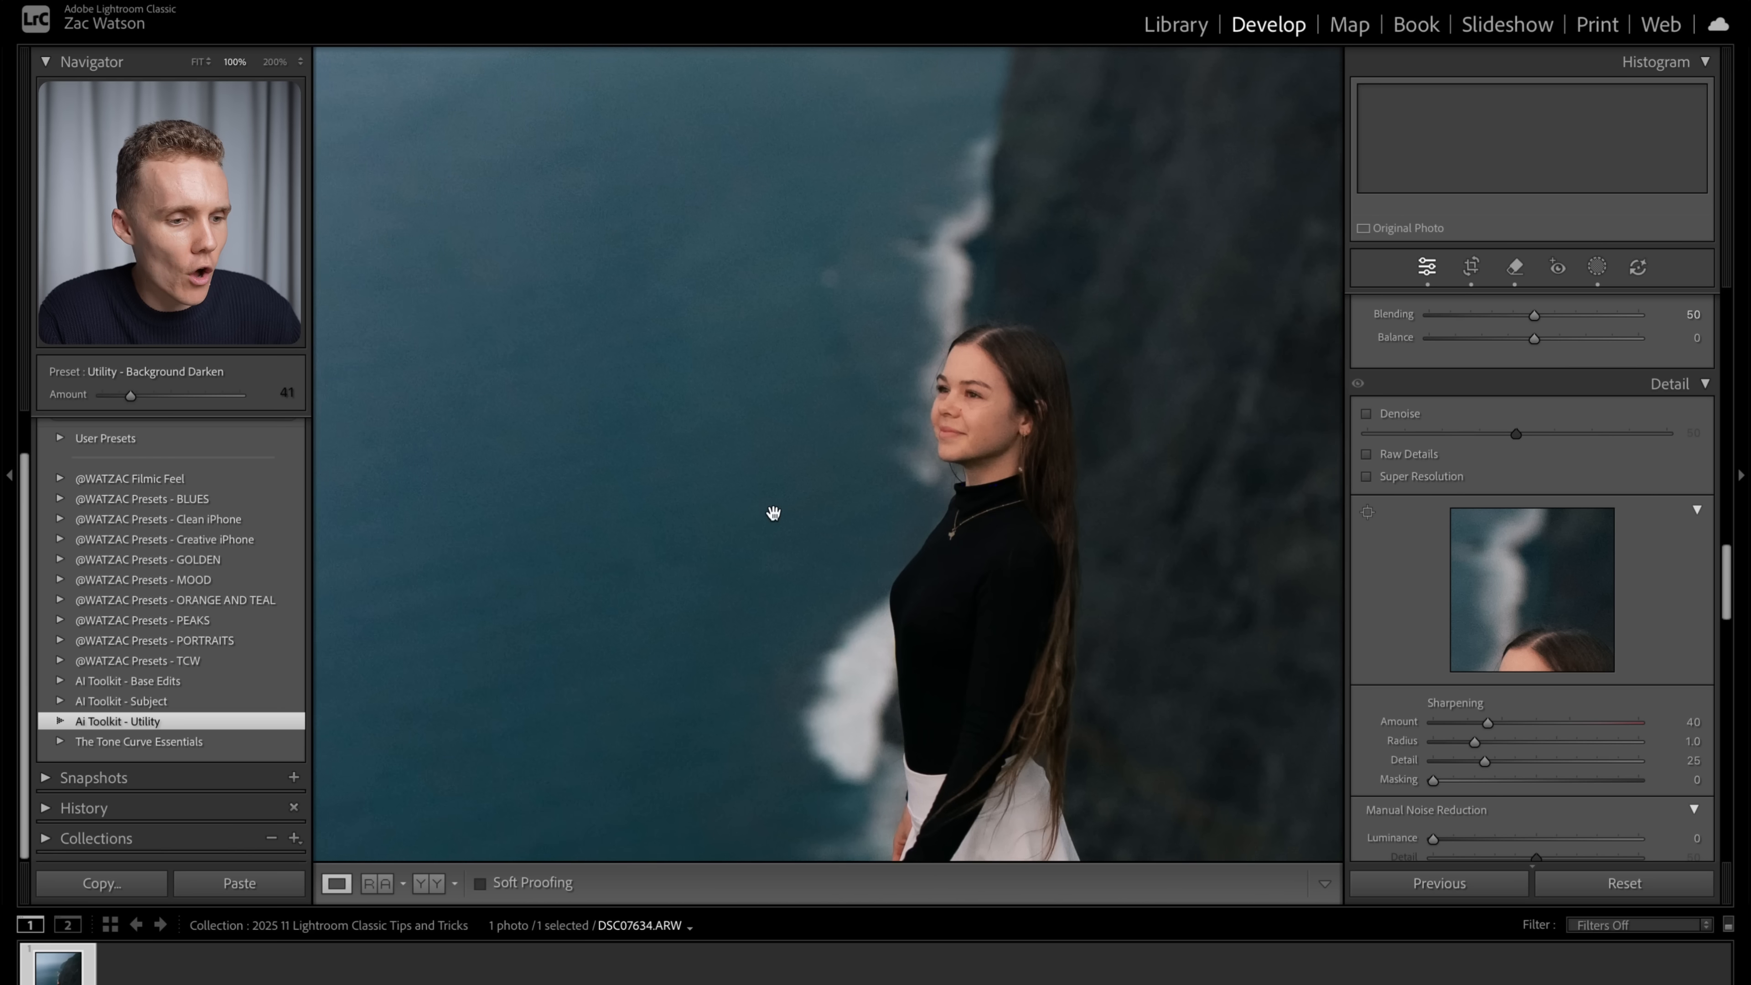
left_click_drag(964, 316, 896, 733)
left_click_drag(927, 379, 927, 688)
left_click_drag(967, 324, 944, 542)
key("super+equal")
key("super+equal")
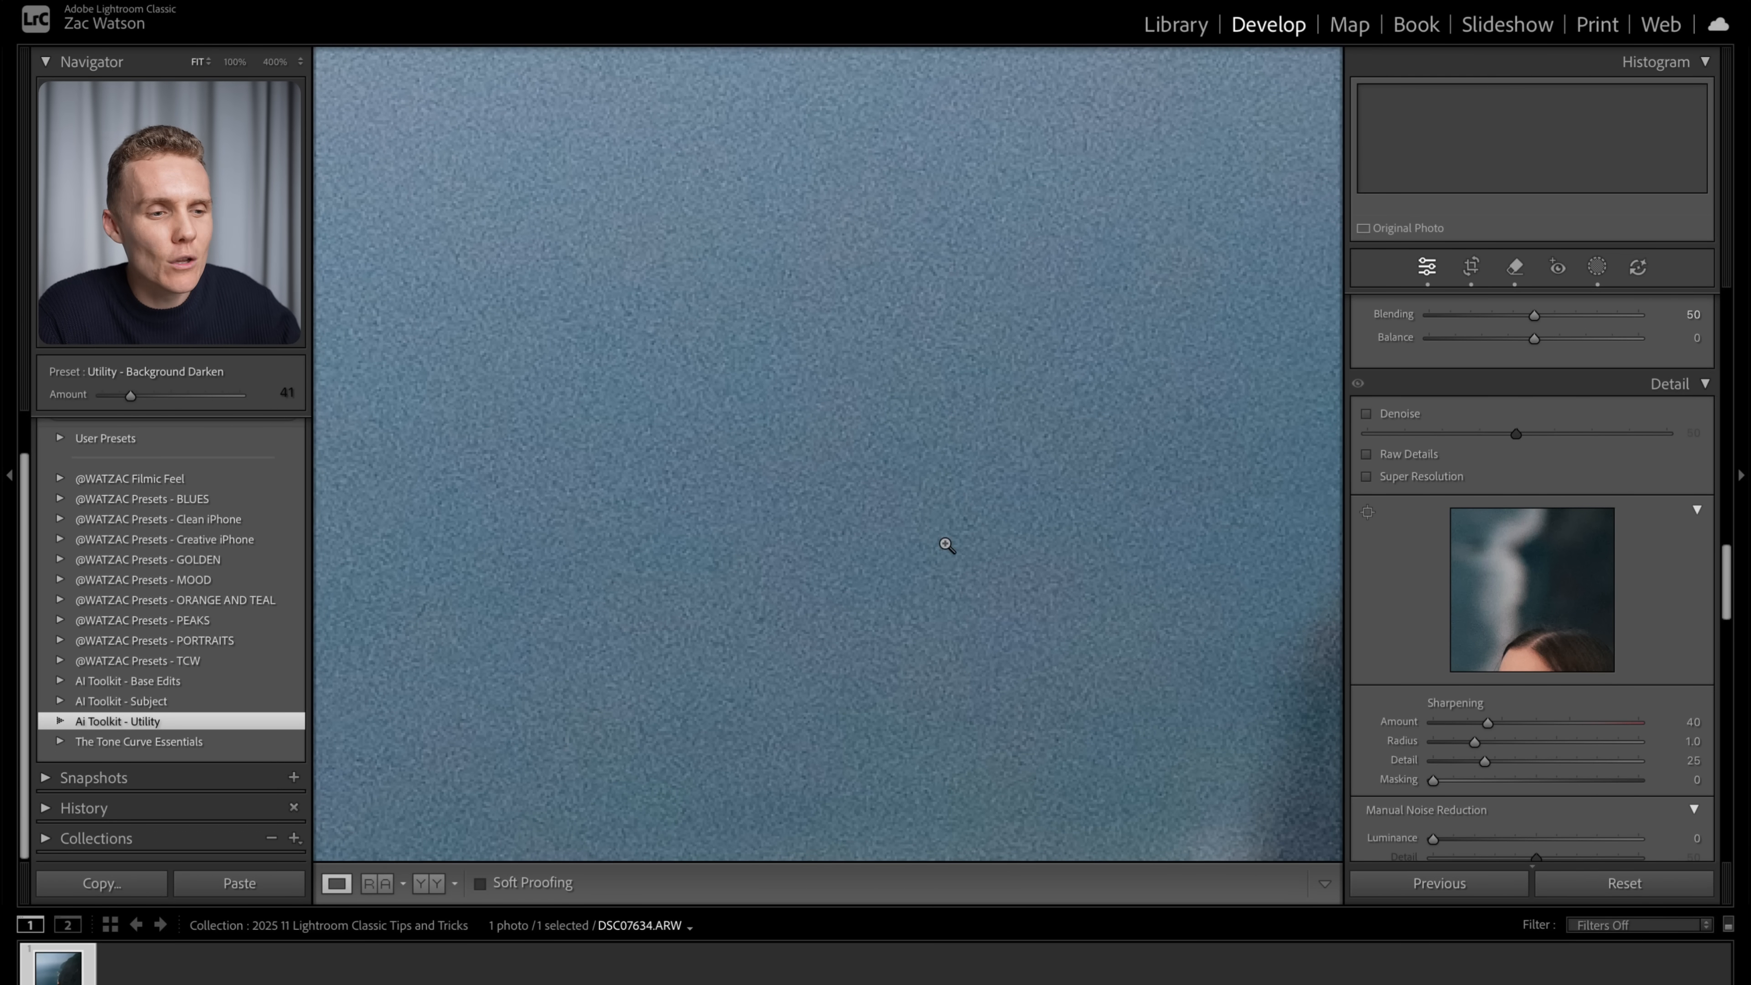
left_click(944, 543)
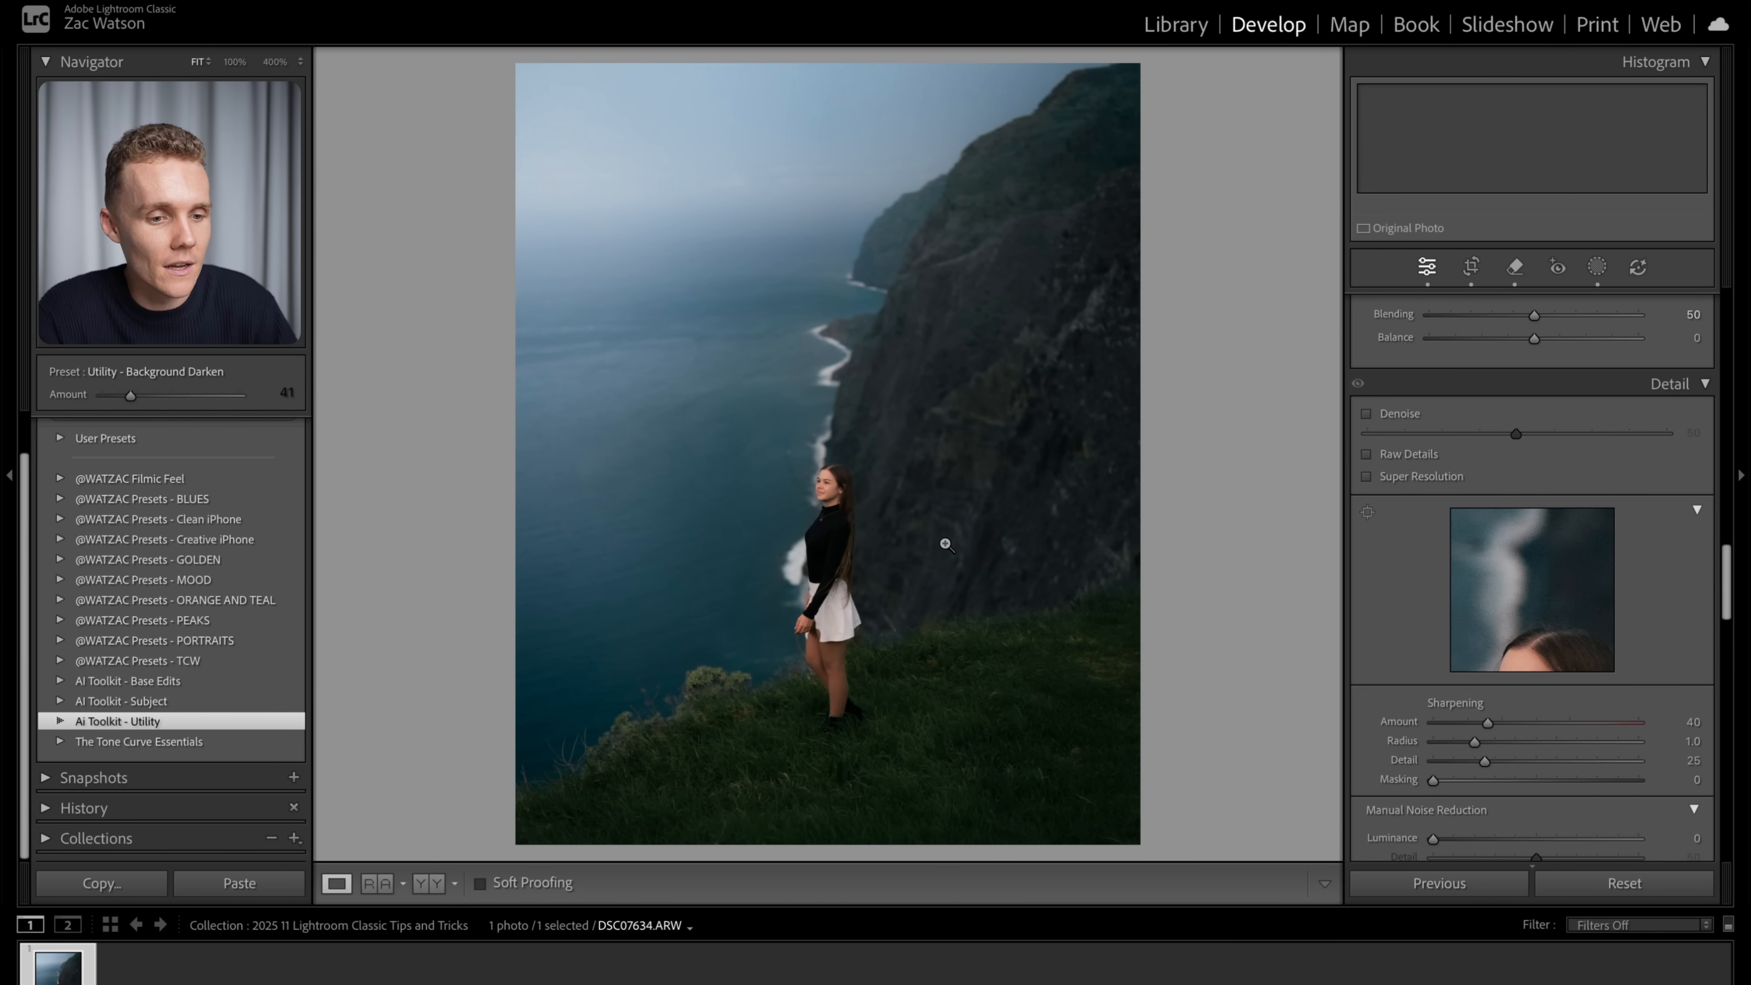
Enable Denoise on the photo and inspect its effect on the water and shoreline up close.
left_click(1365, 414)
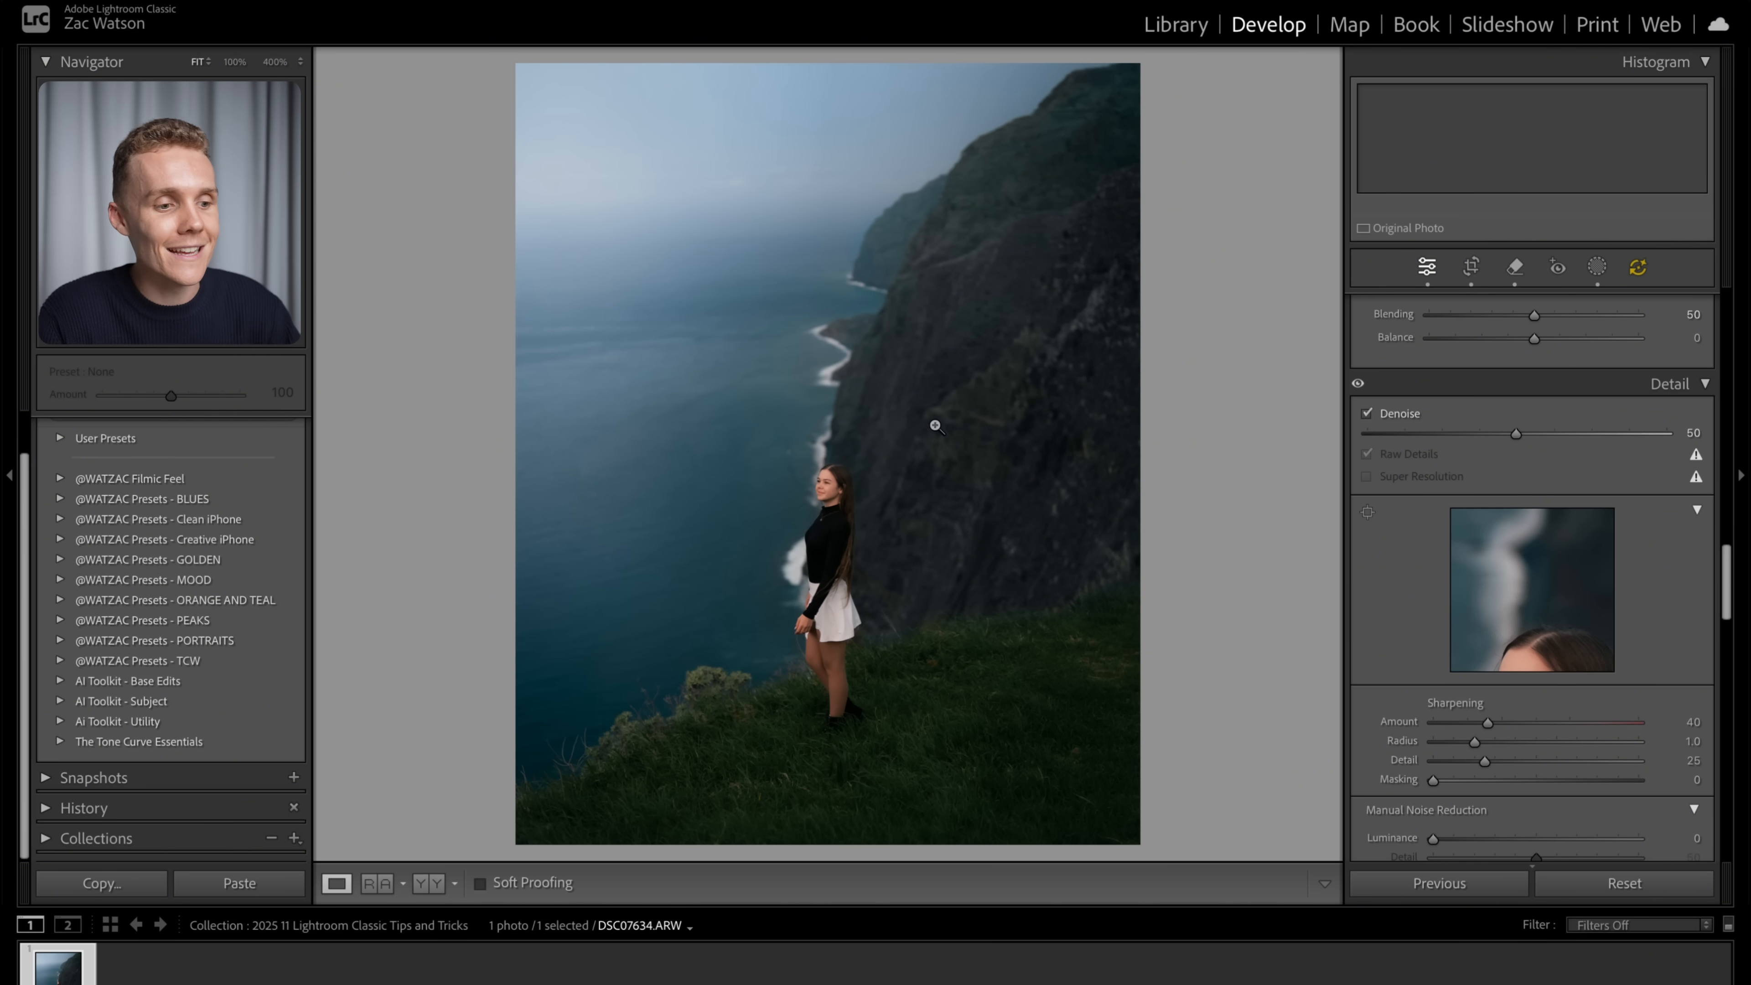
left_click(822, 345)
left_click_drag(821, 345, 892, 817)
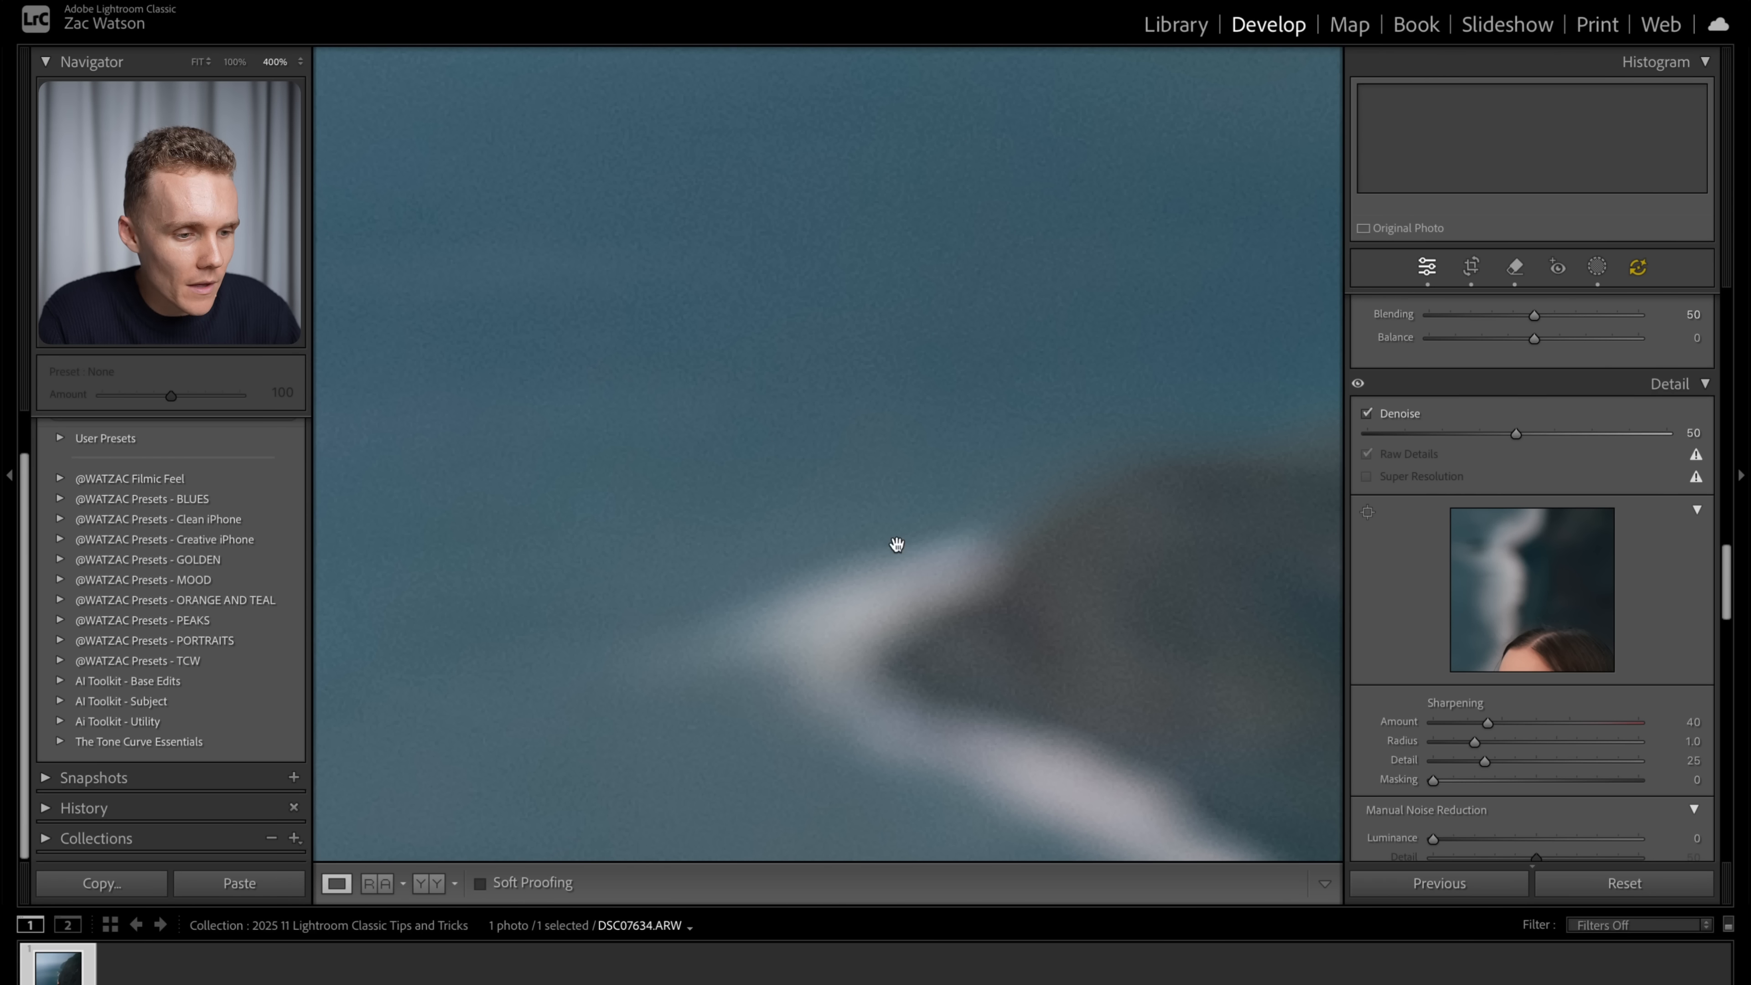
key("ctrl+minus")
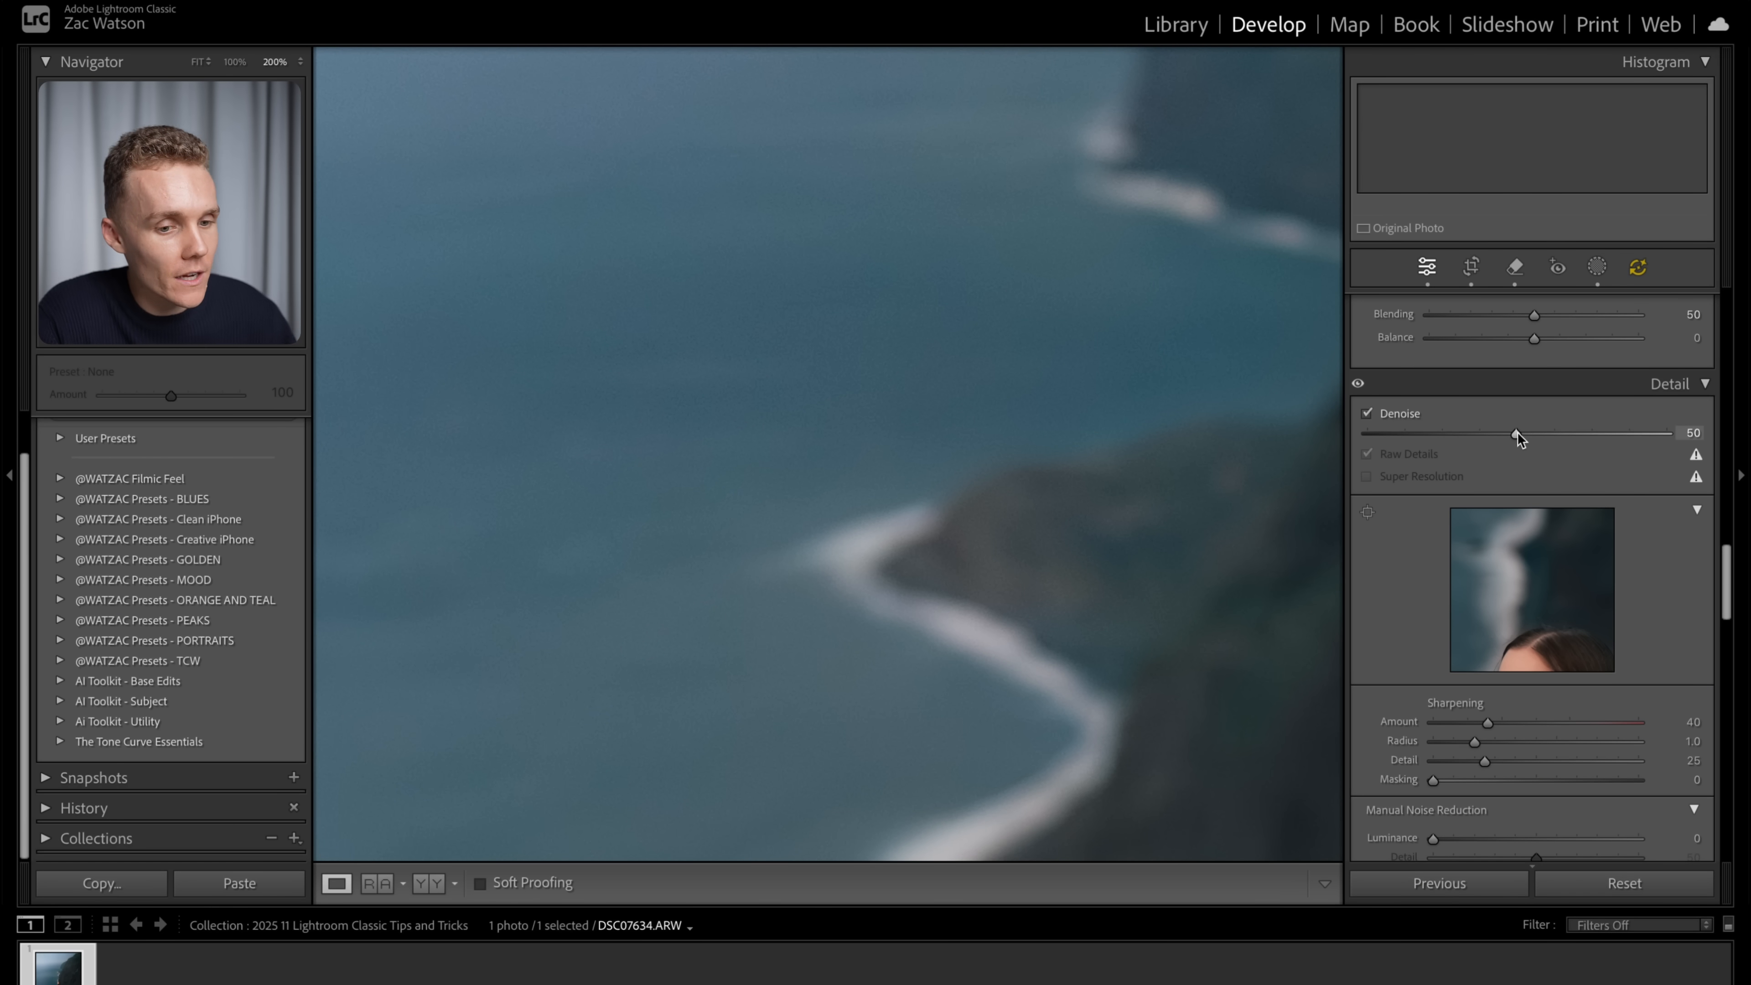
Try a Denoise amount of 100 on the photo, and settle on an amount of 60.
left_click_drag(1517, 431, 1668, 433)
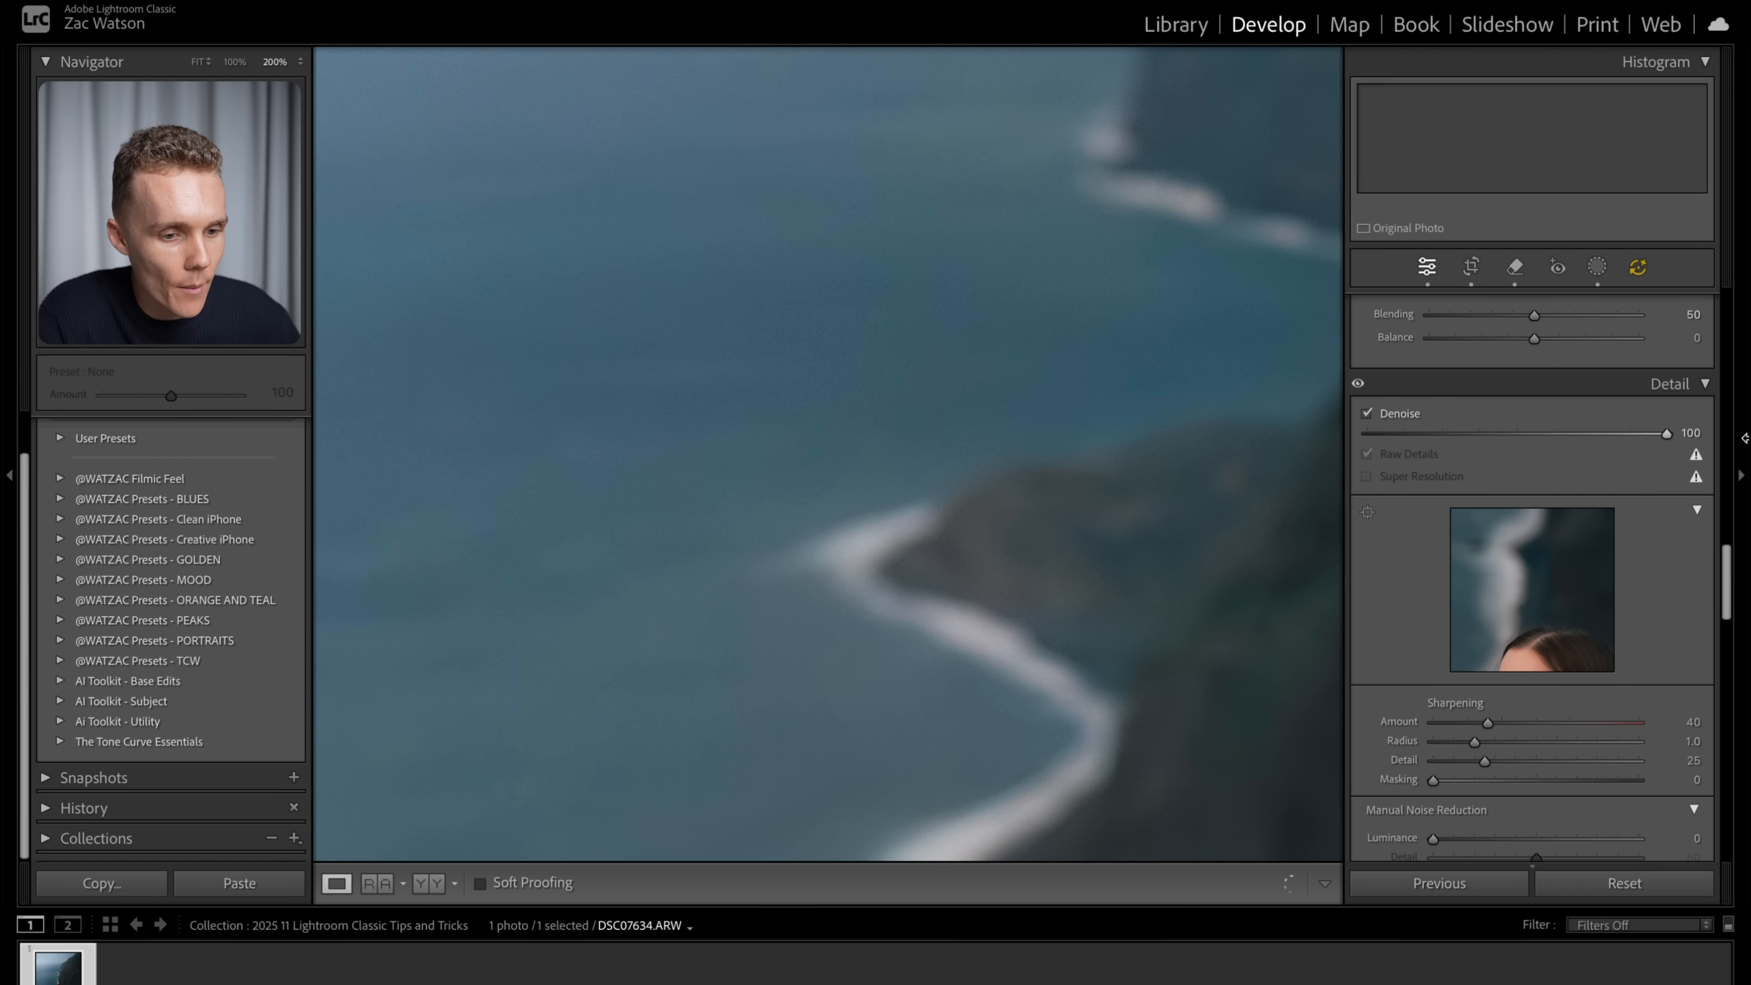
left_click(1128, 398)
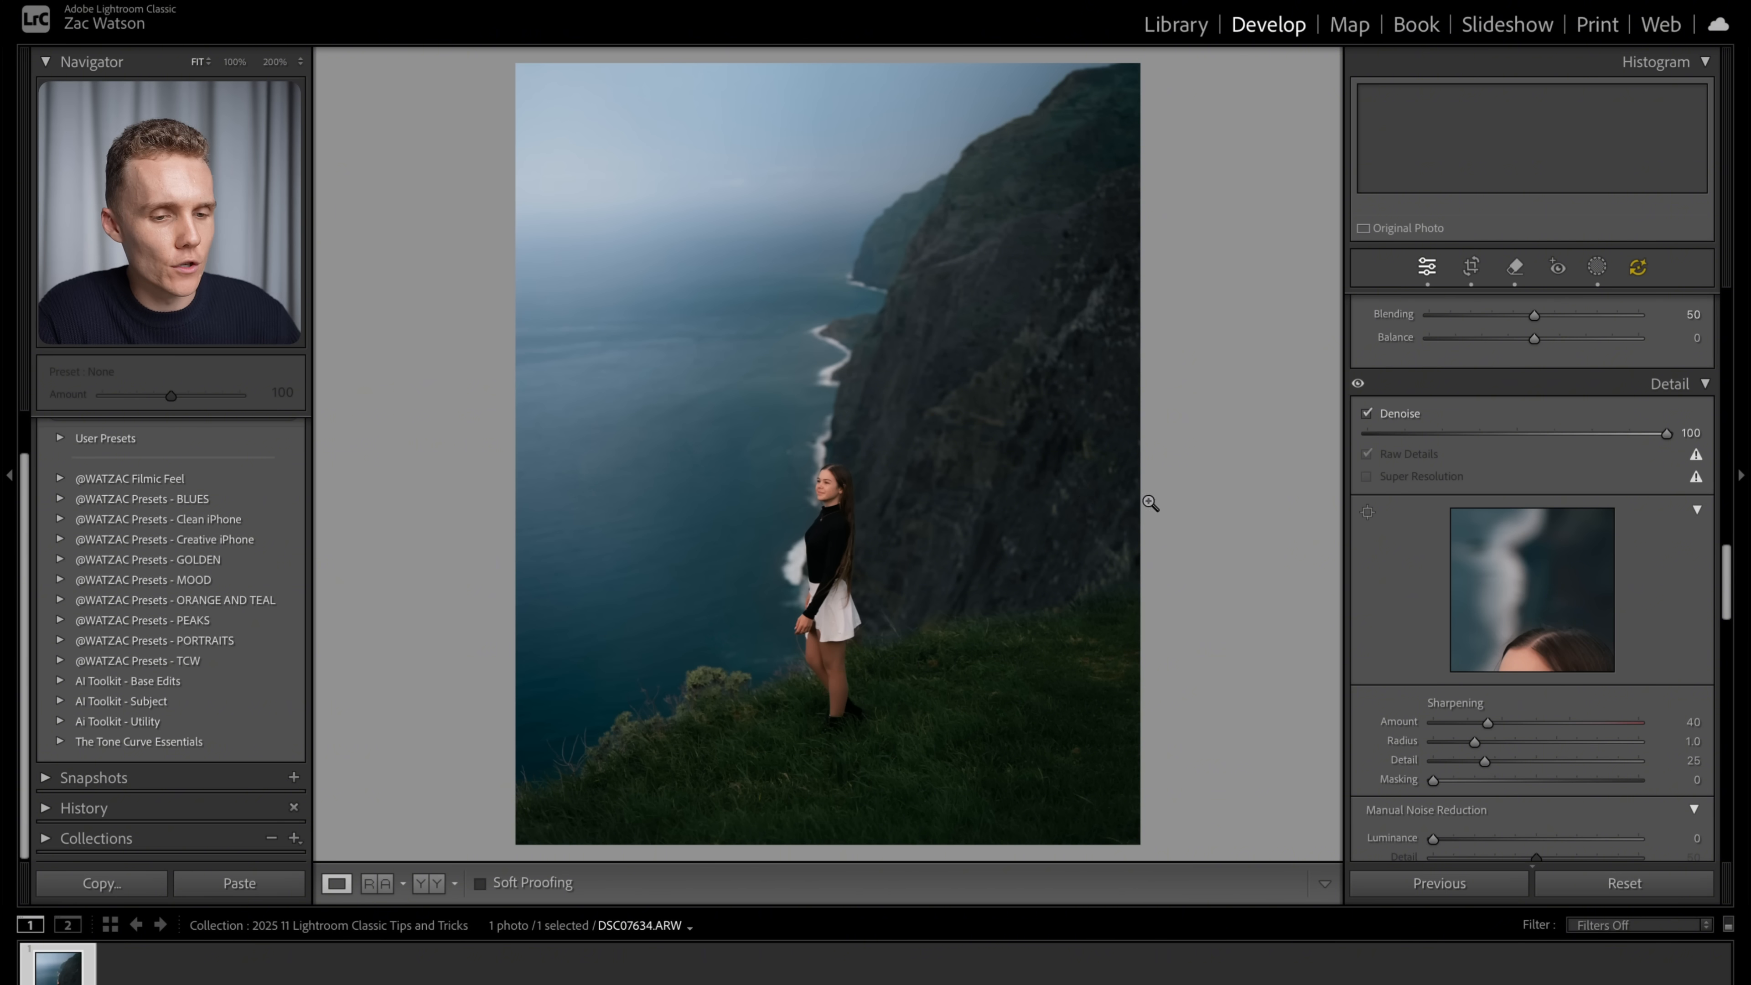
left_click_drag(1668, 438, 1548, 448)
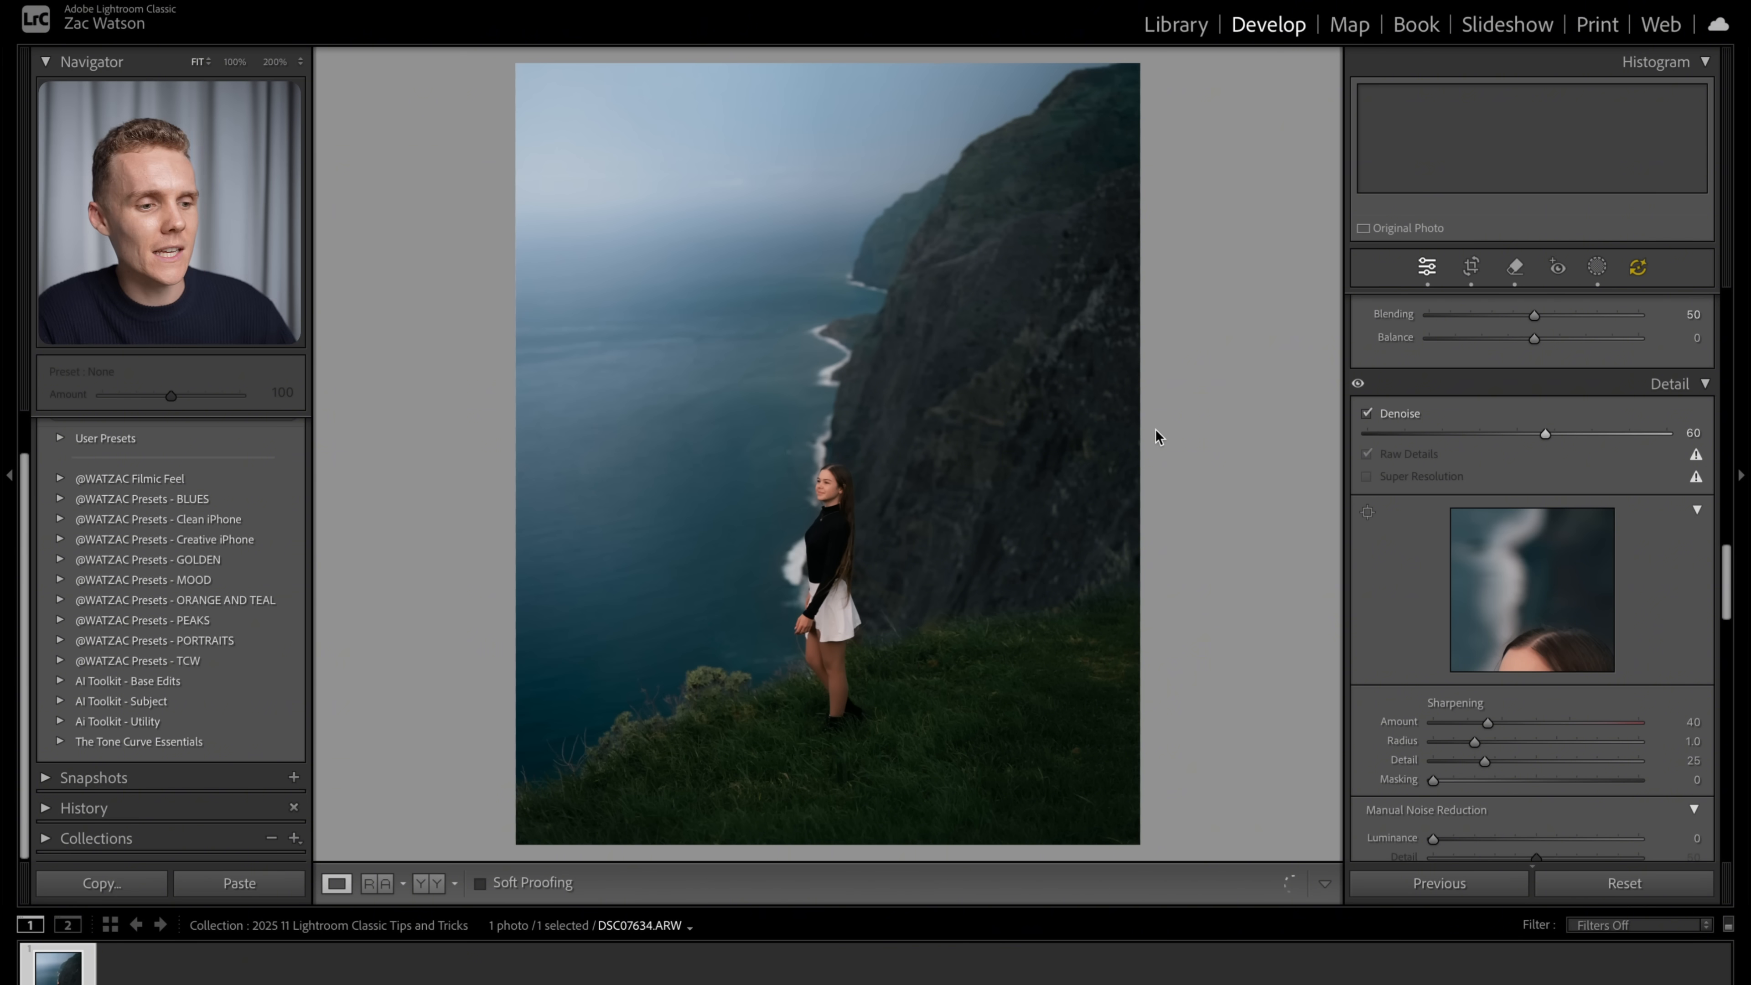
Compare the magnified shoreline with the Detail adjustments switched off and on.
left_click(775, 294)
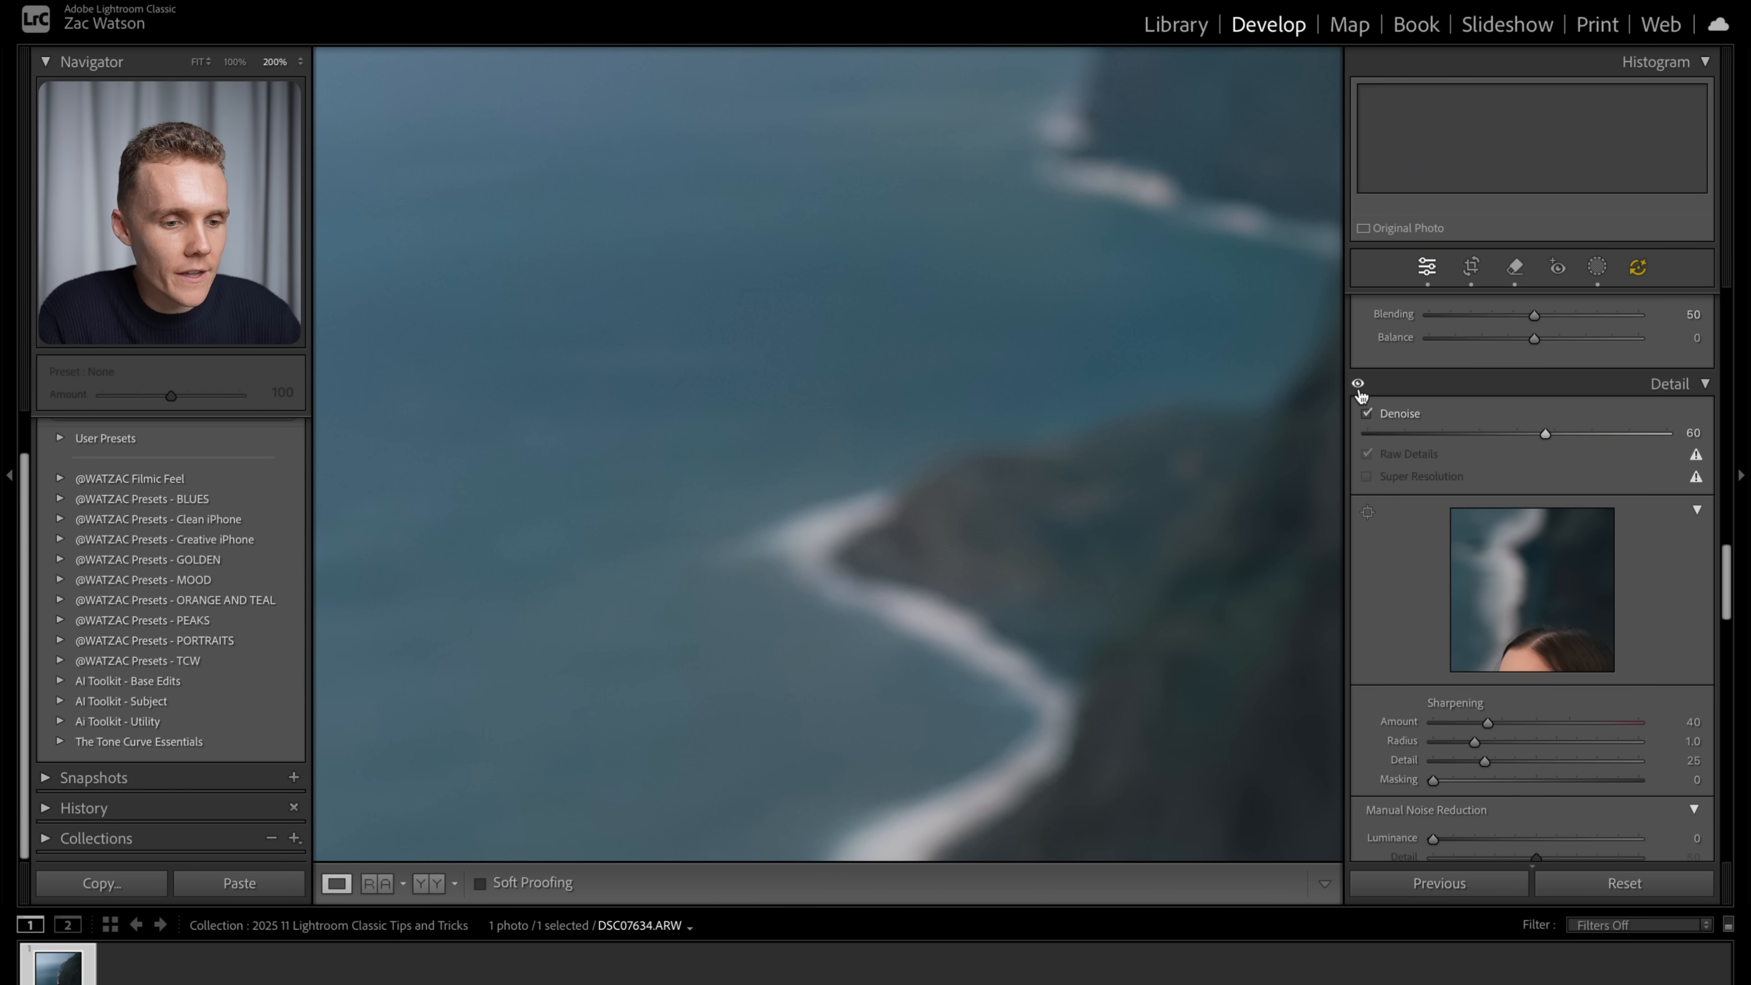
left_click(1358, 386)
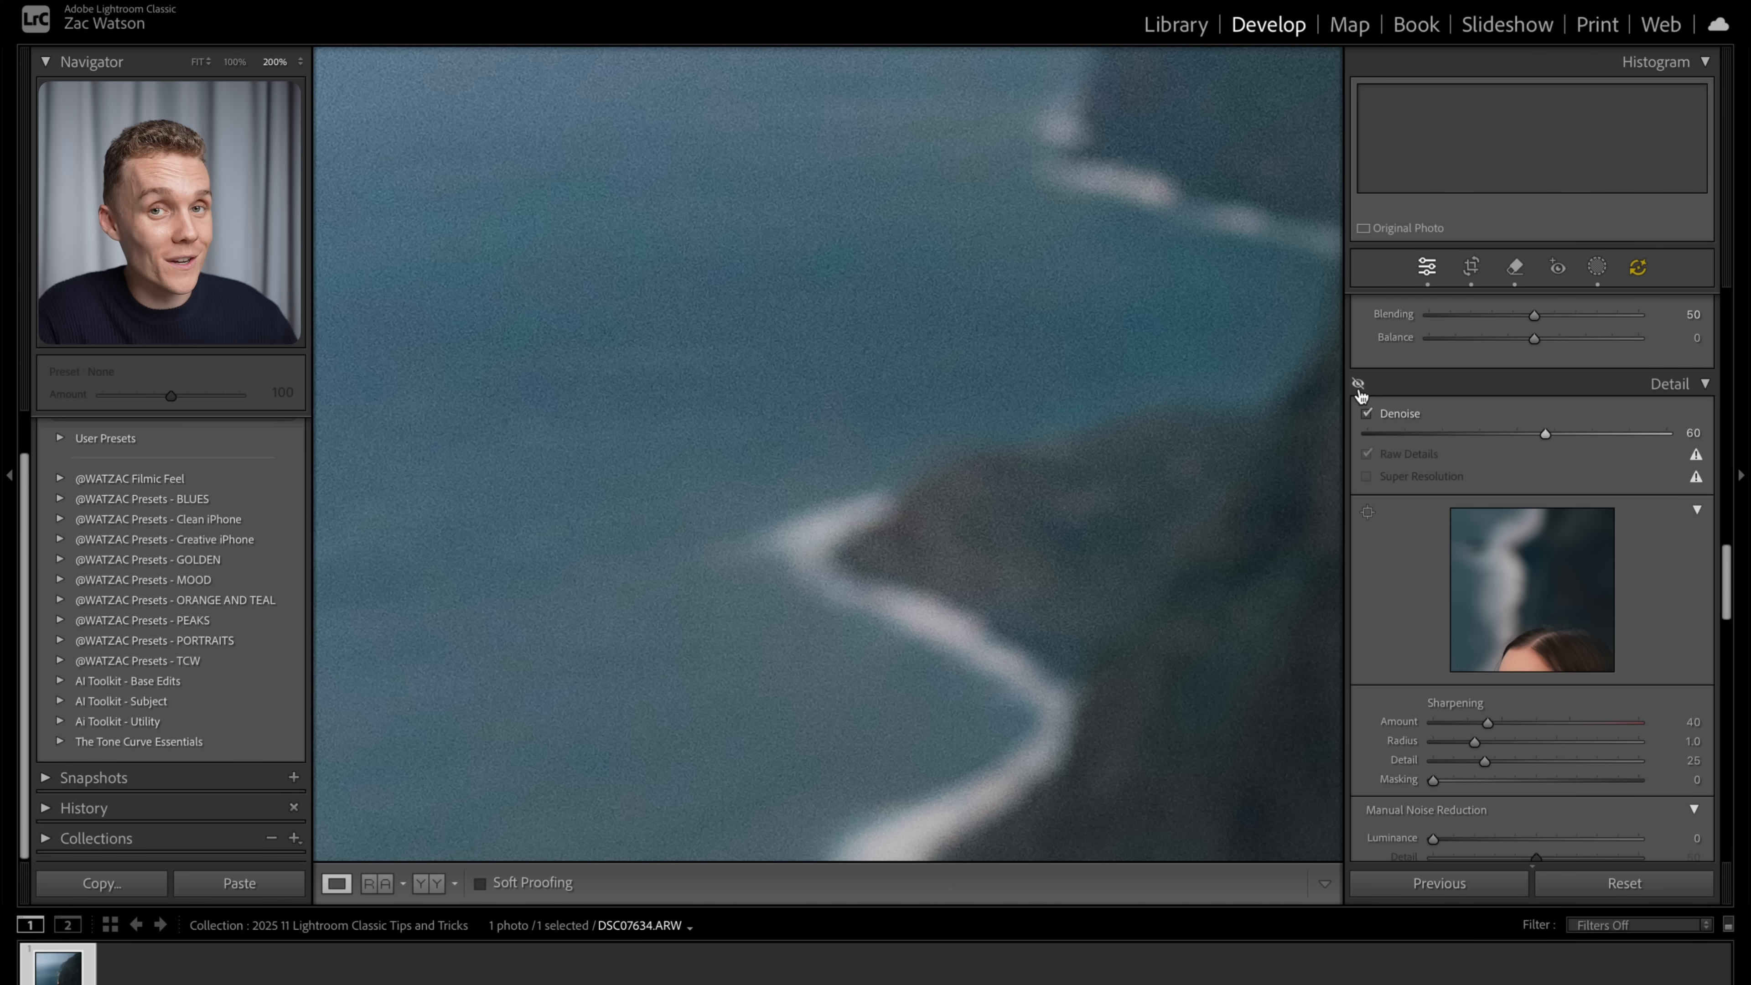
left_click(1358, 386)
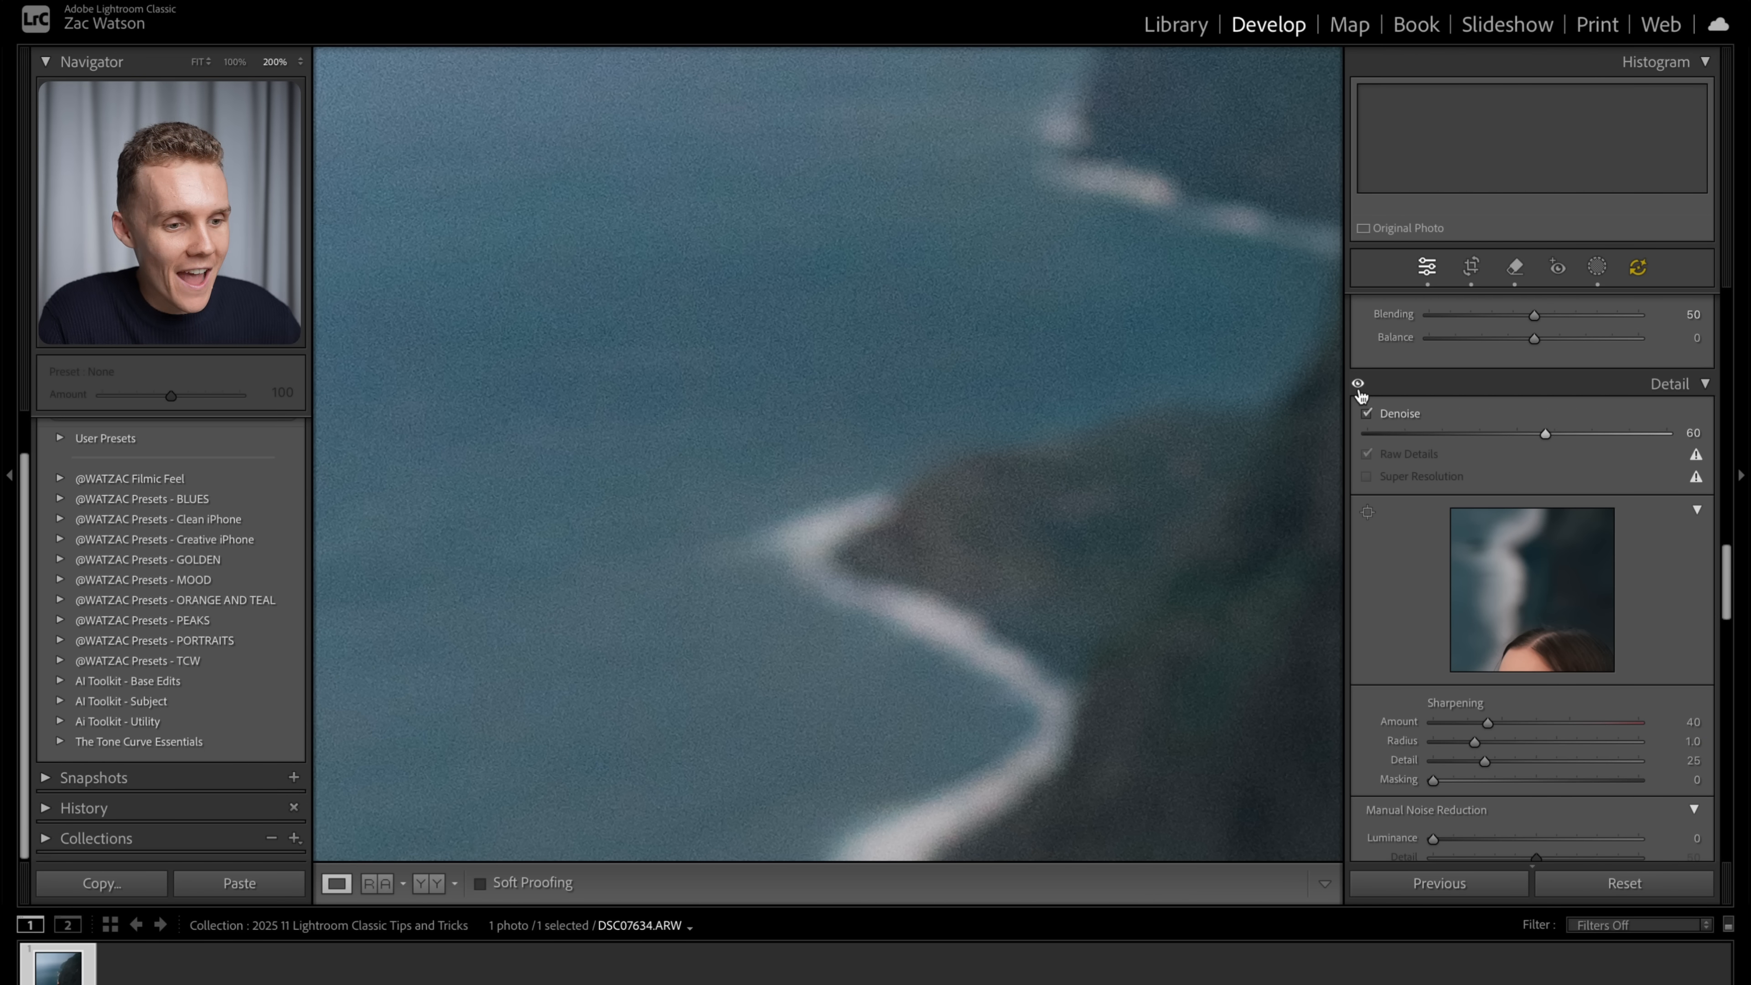
left_click(1103, 423)
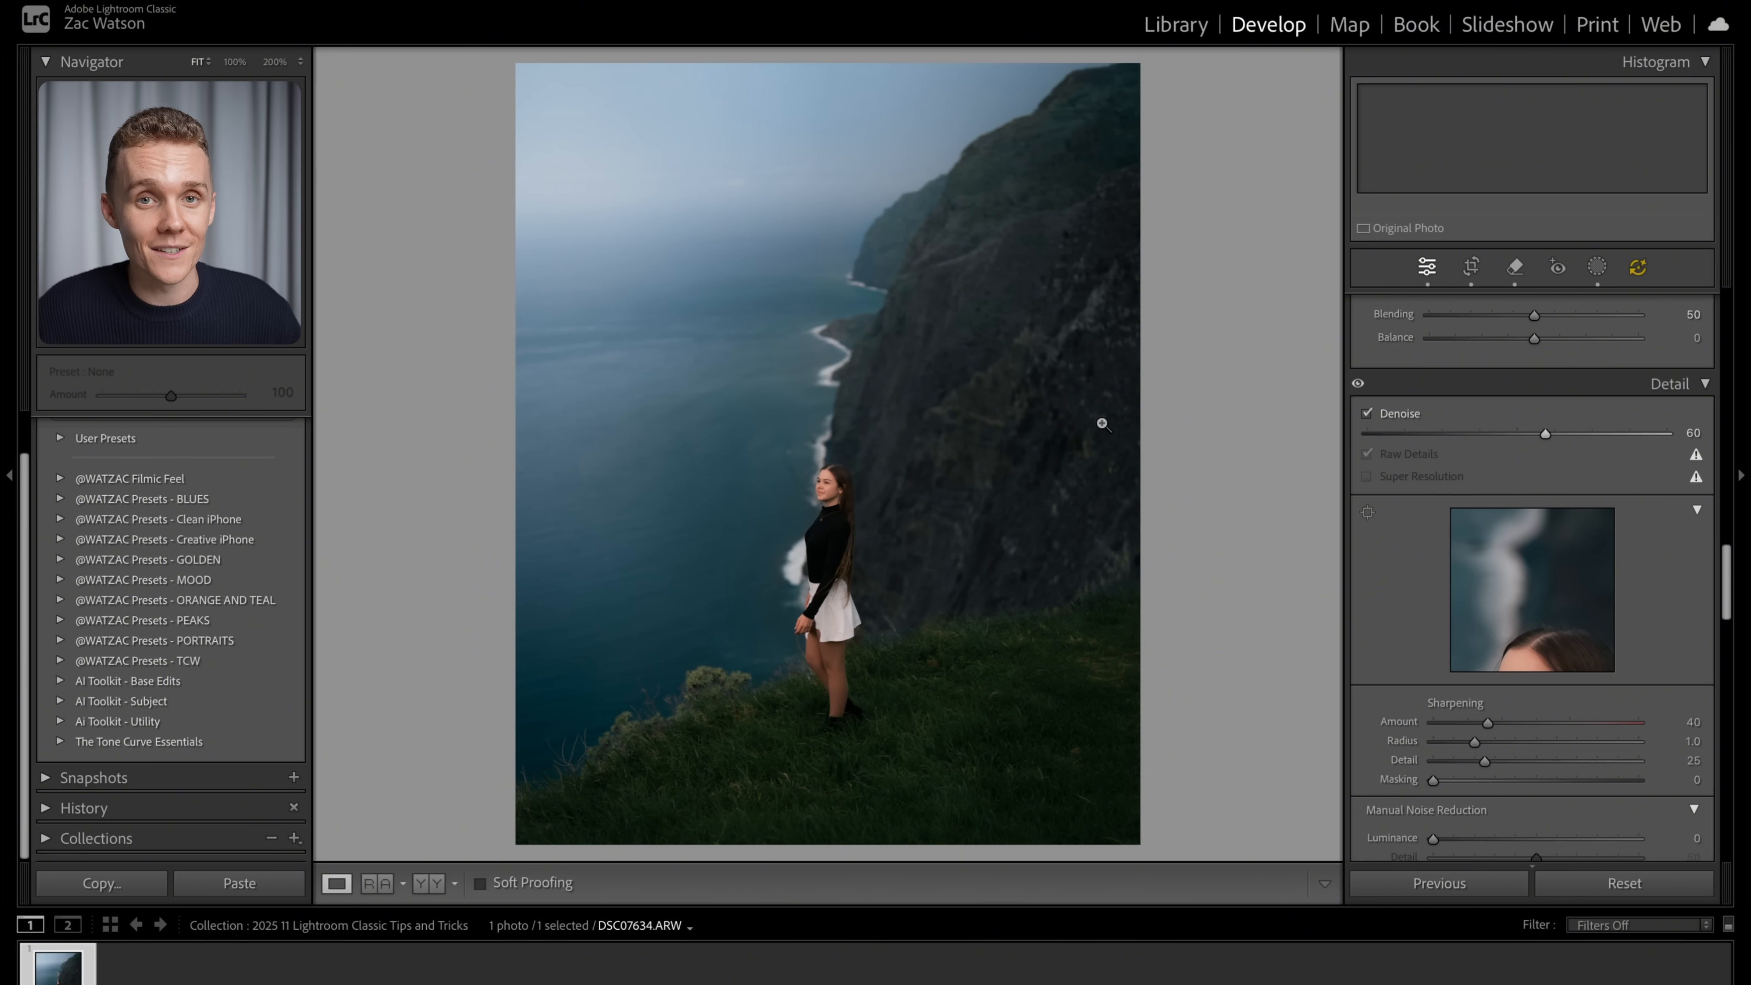